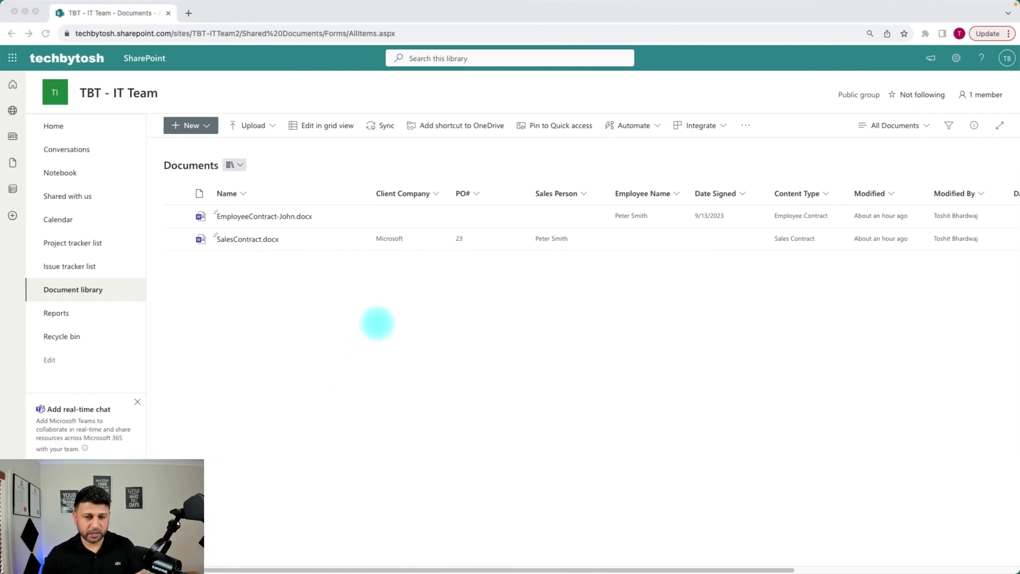
left_click(377, 323)
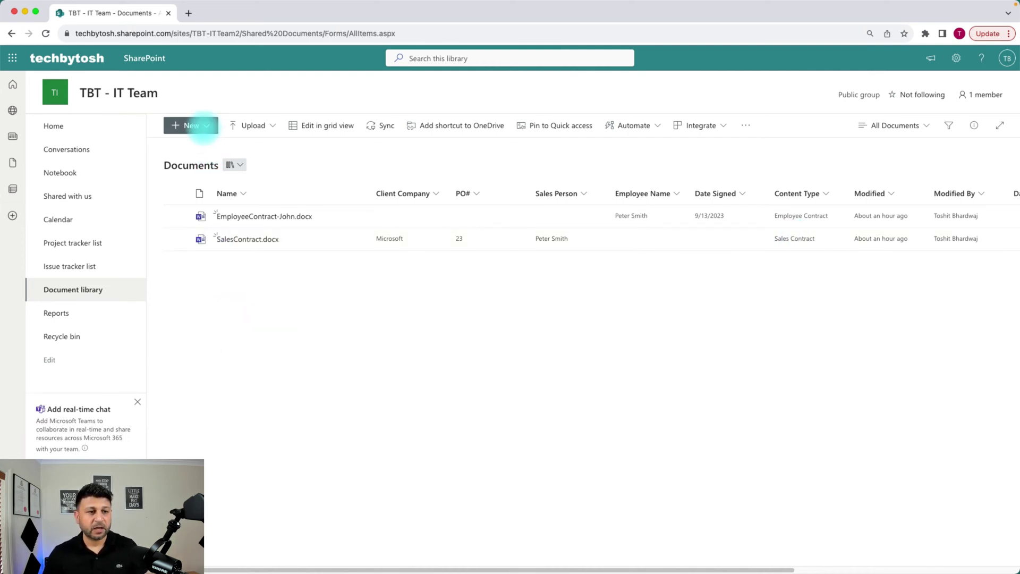
left_click(206, 126)
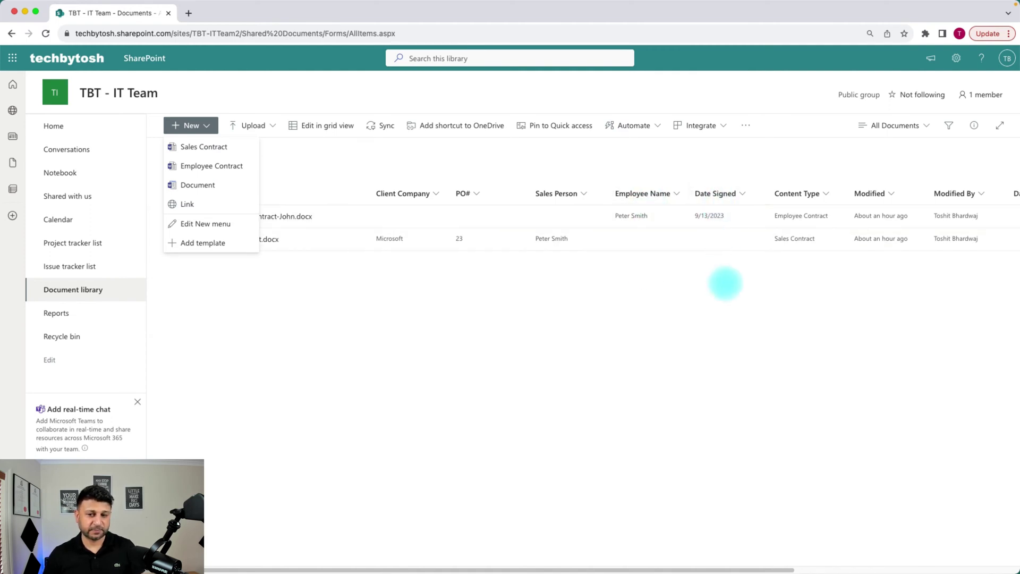
left_click(445, 354)
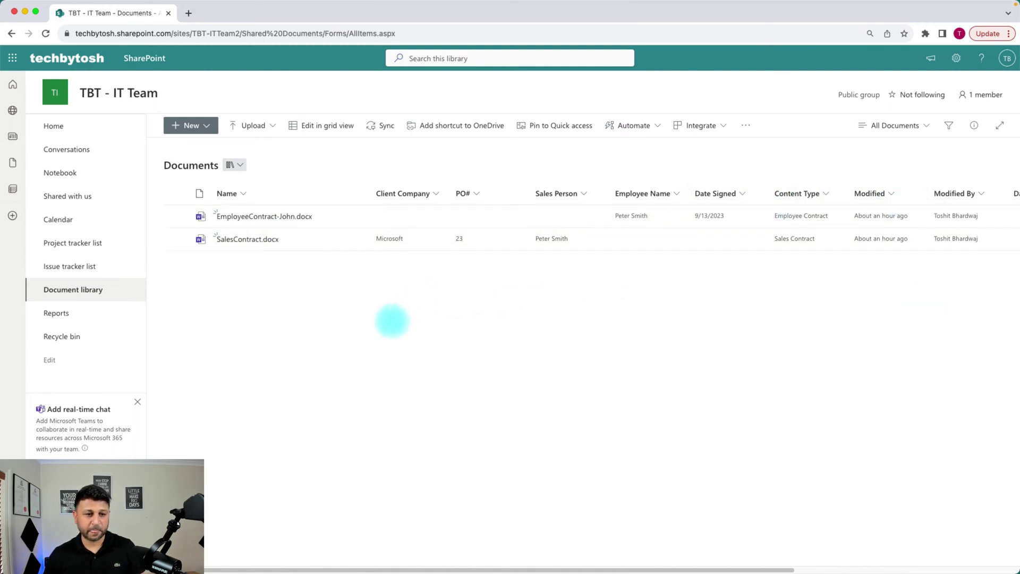
Create a new Sales Contract document in the library, rename it SaleaContractDemo, and close it.
left_click(205, 127)
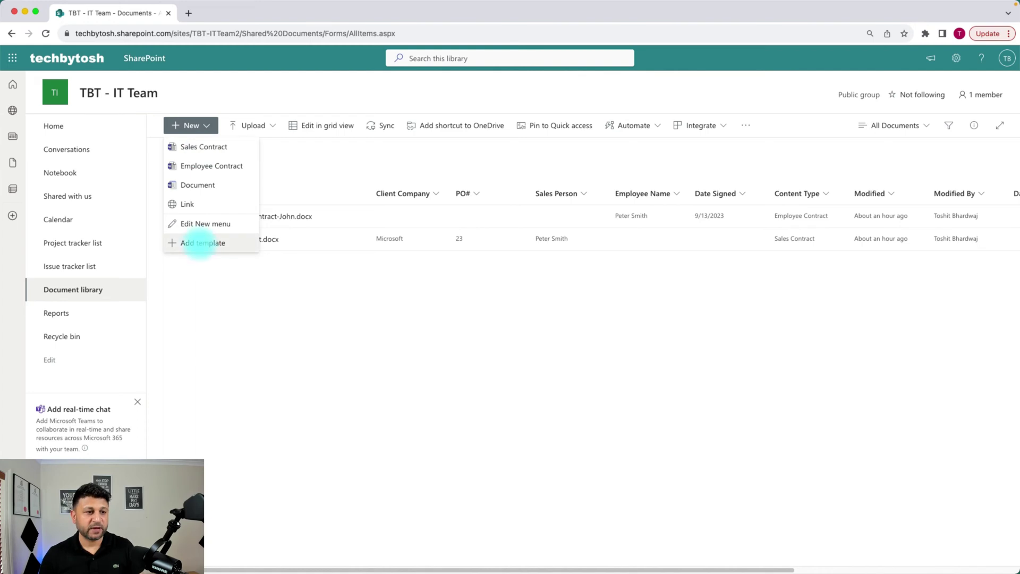
left_click(193, 148)
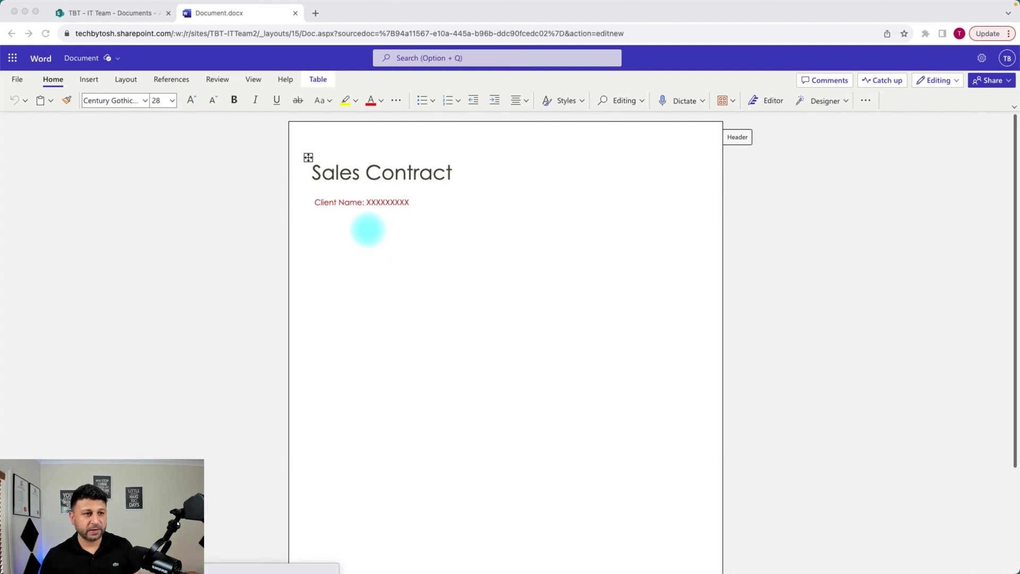
left_click(149, 193)
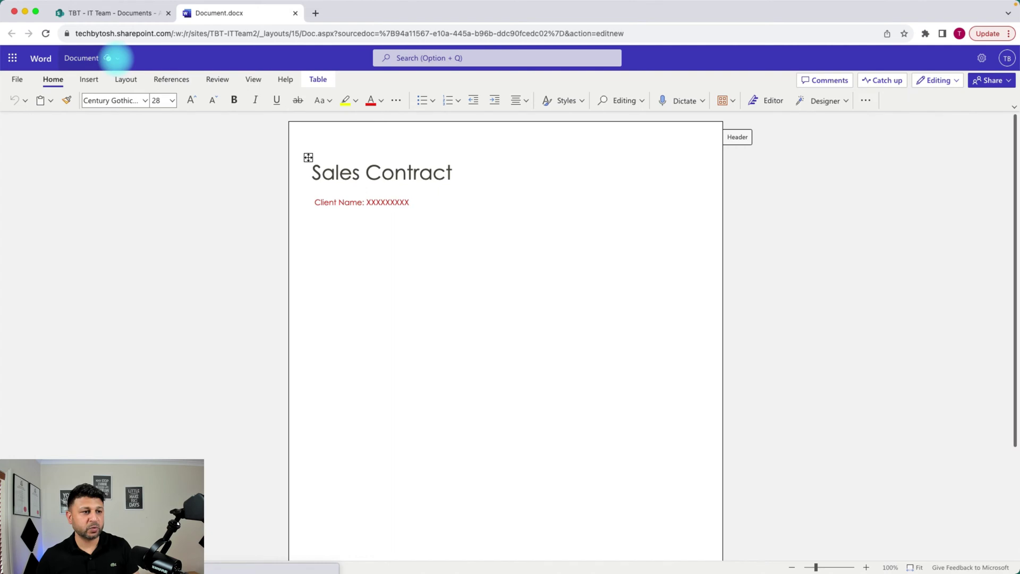
left_click(108, 58)
left_click(59, 107)
type("SaleaContractDemo")
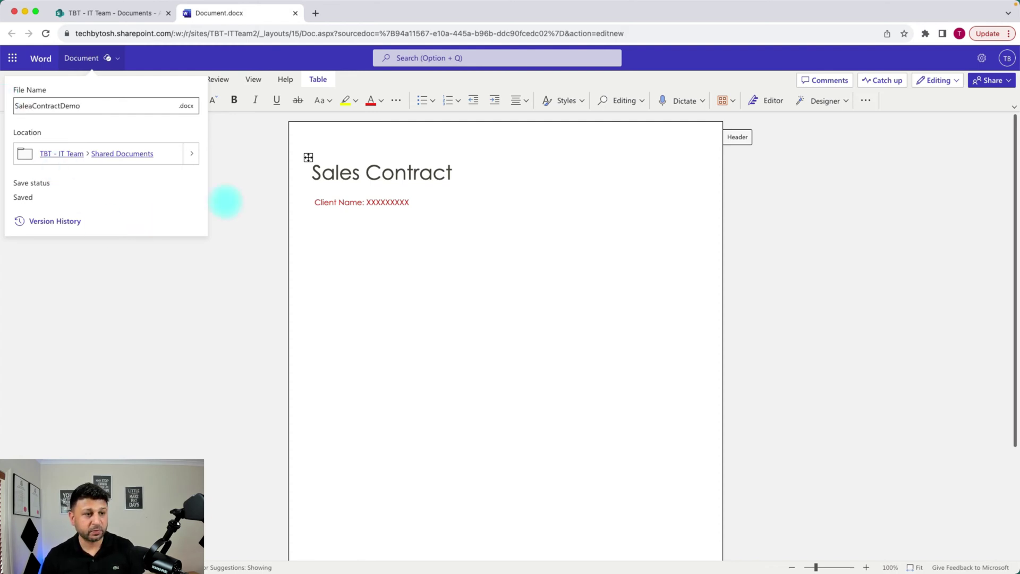
left_click(240, 173)
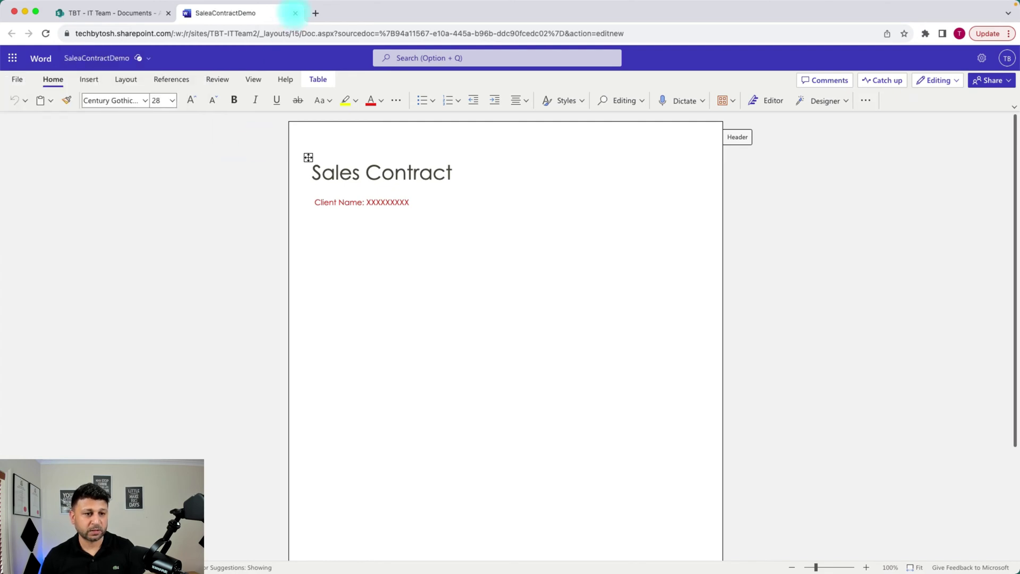
left_click(295, 13)
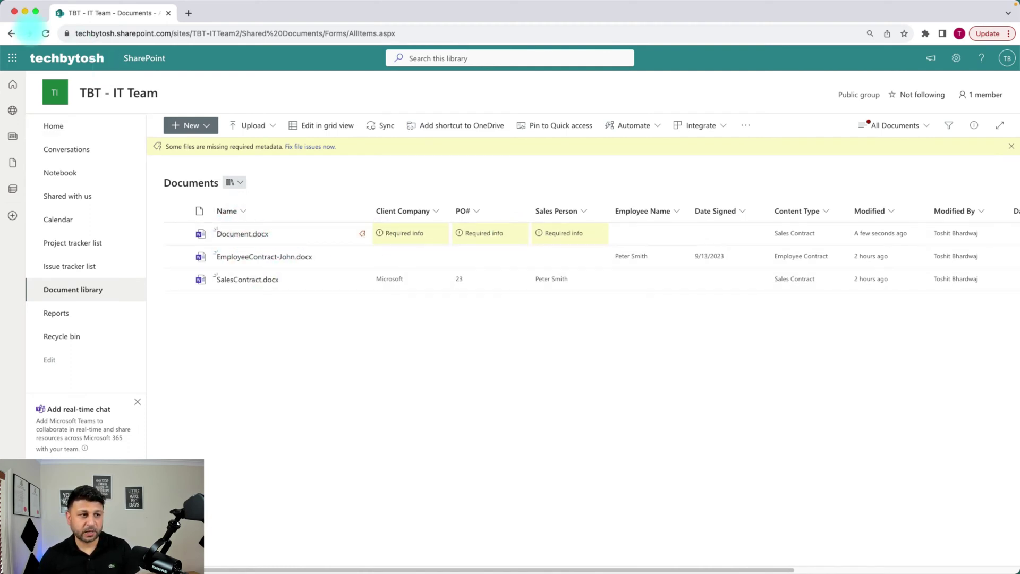
Examine the required properties of SaleaContractDemo.docx in its file details.
left_click(225, 249)
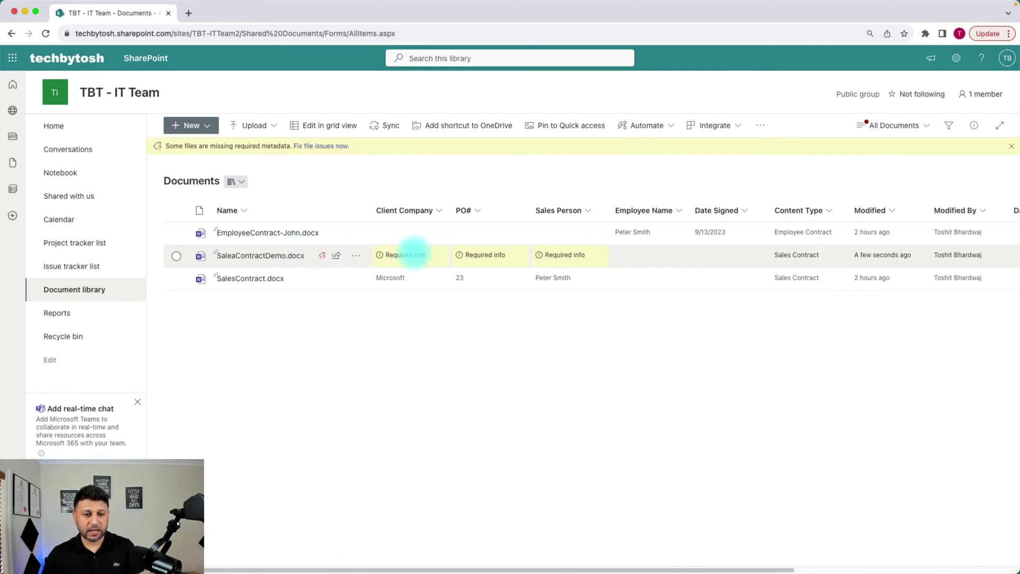
left_click(413, 254)
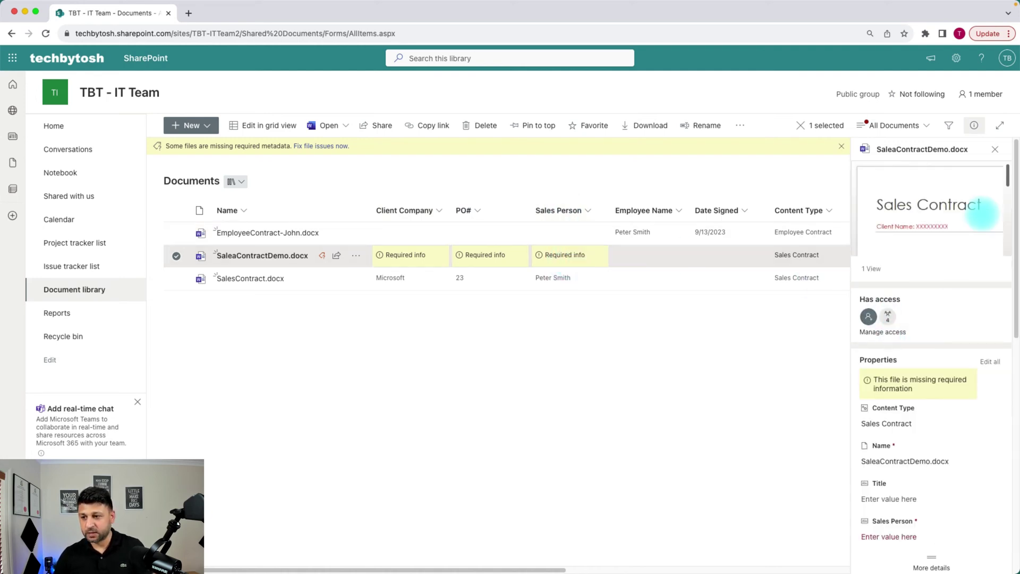
left_click_drag(1009, 178, 1003, 258)
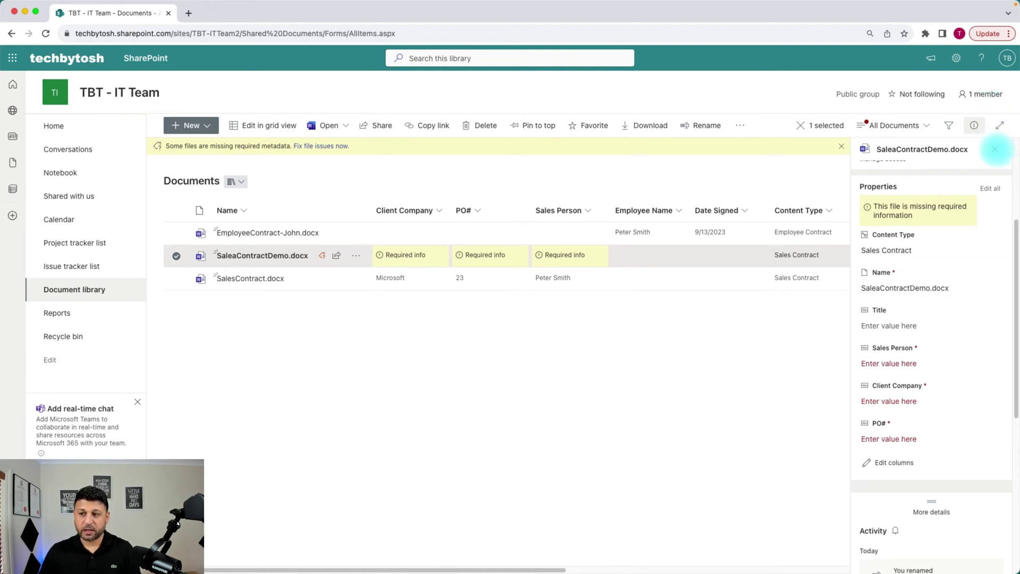
left_click(313, 360)
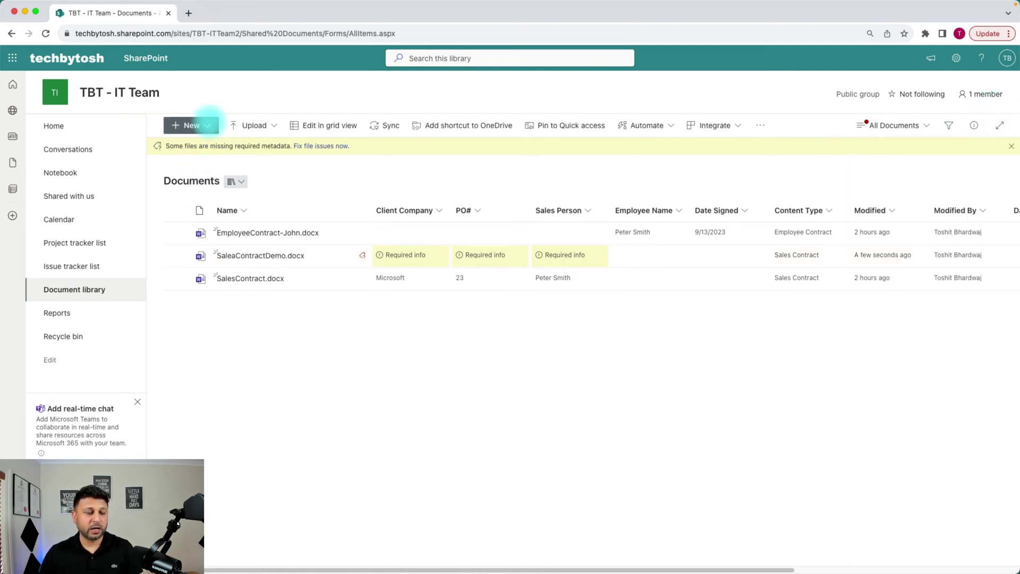
Create a new Employee Contract document in the library, rename it EmployeeContractDemo, and close it.
left_click(208, 124)
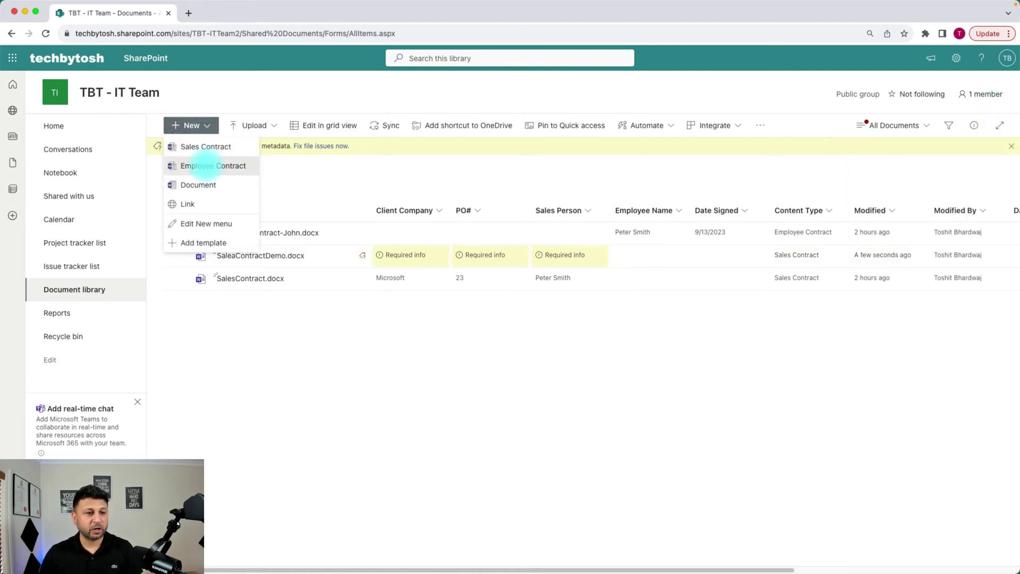
left_click(209, 165)
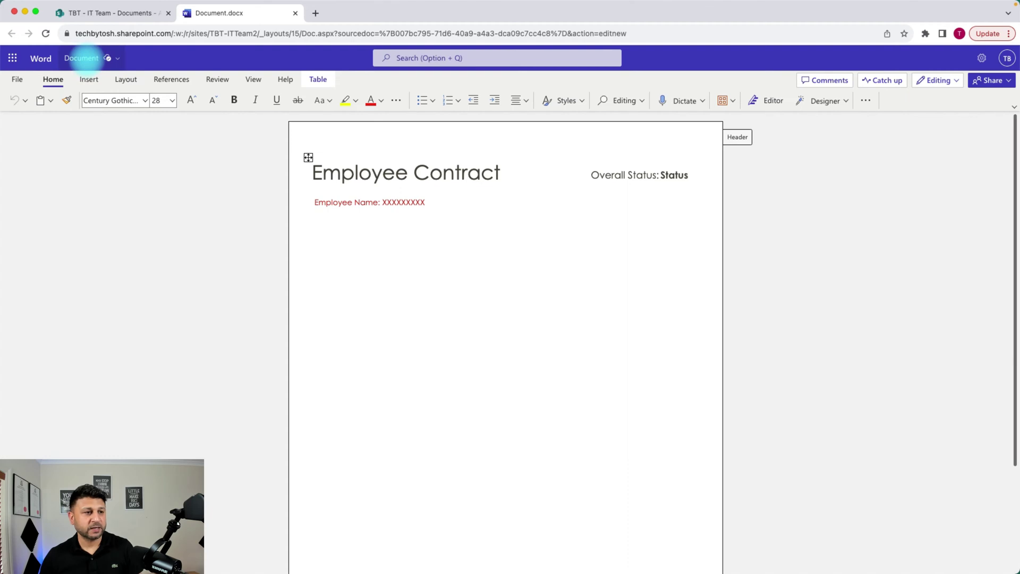
left_click(83, 57)
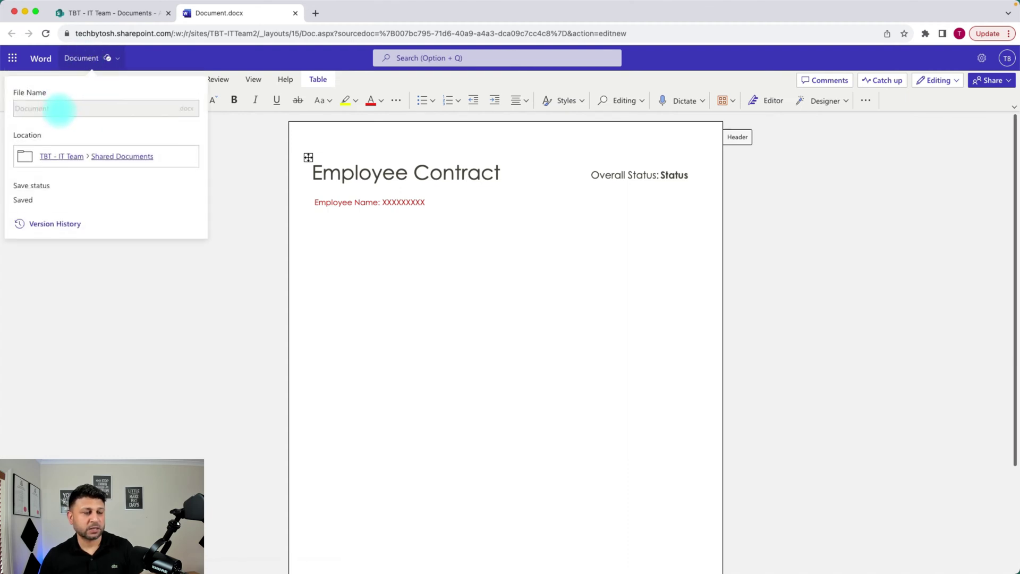
left_click(260, 219)
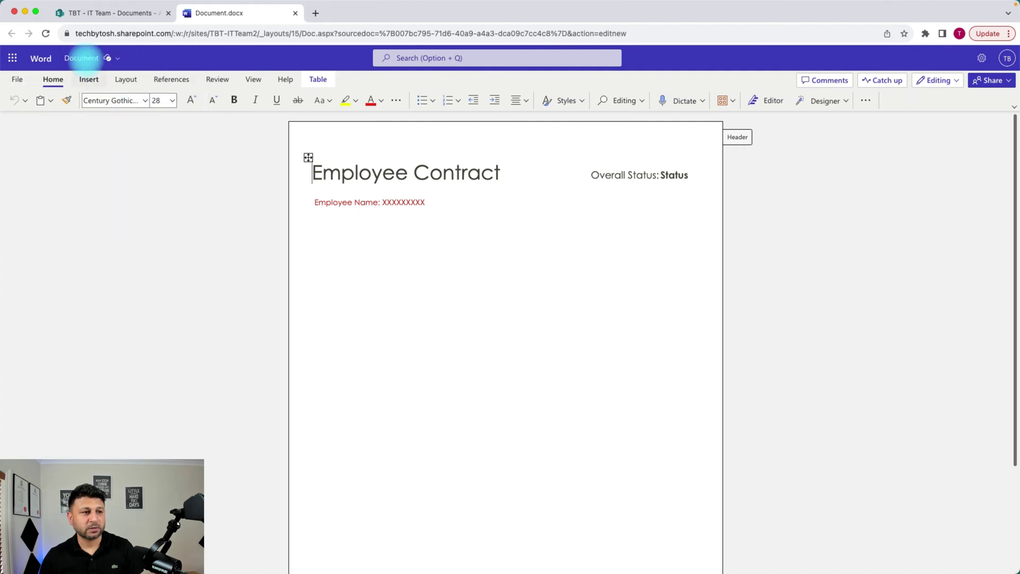
left_click(82, 58)
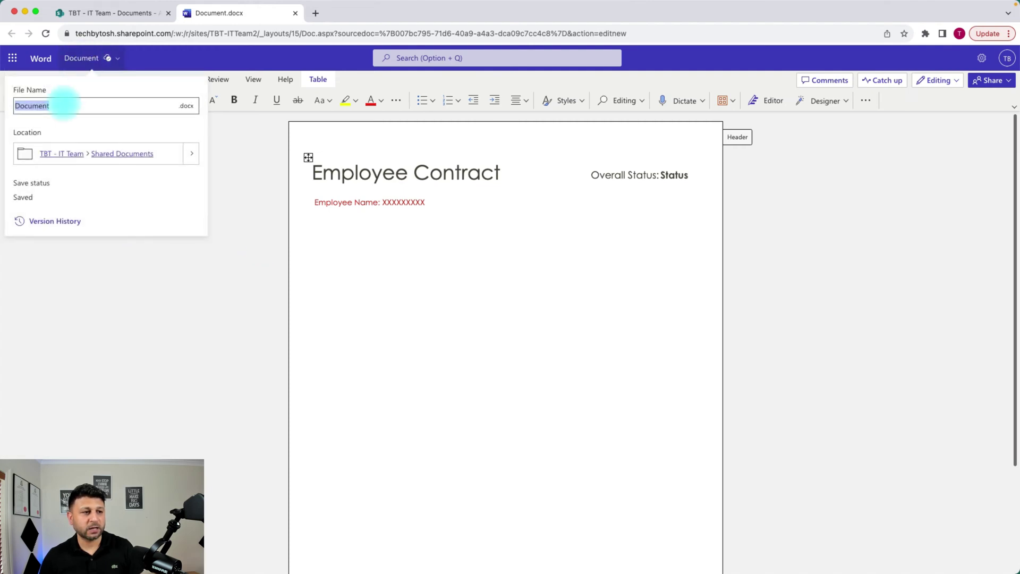
left_click(54, 106)
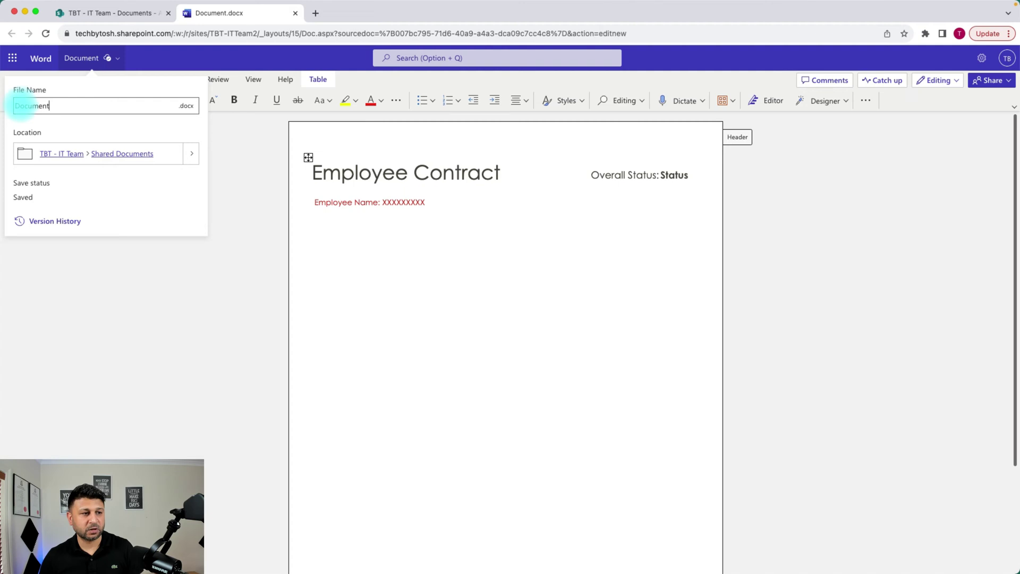
double_click(21, 106)
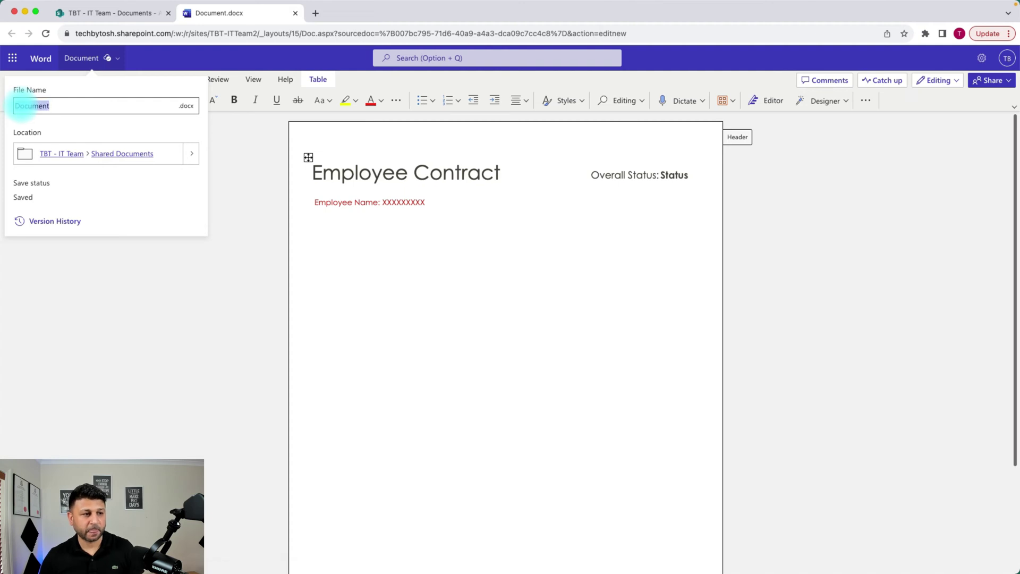
type("EmployeeContractDemo")
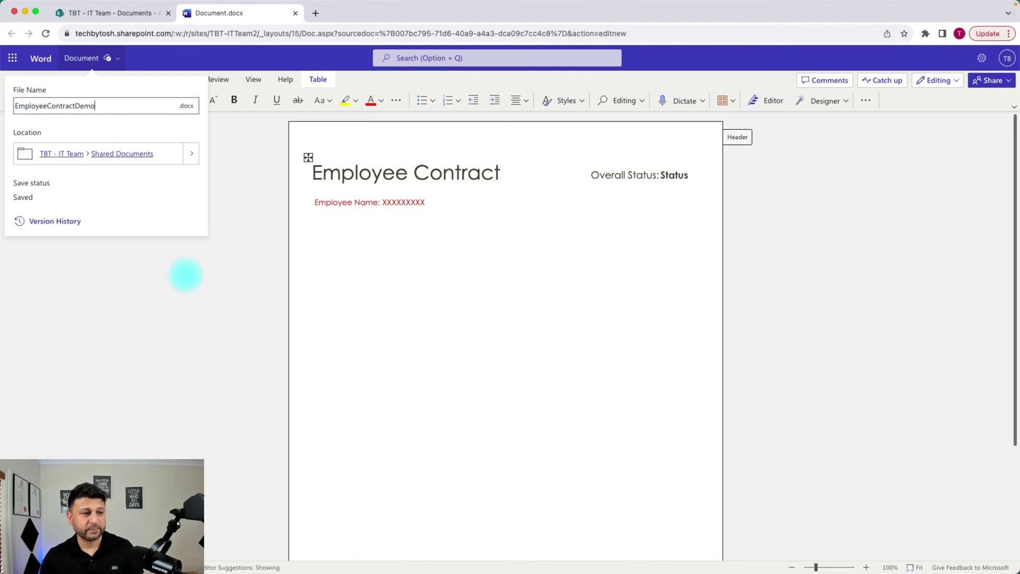
left_click(185, 274)
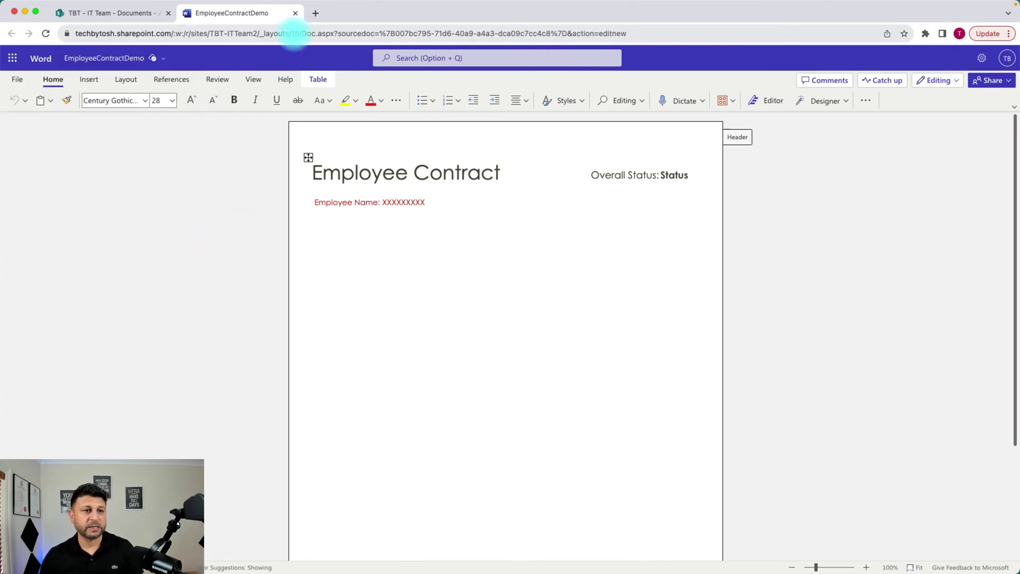
left_click(295, 12)
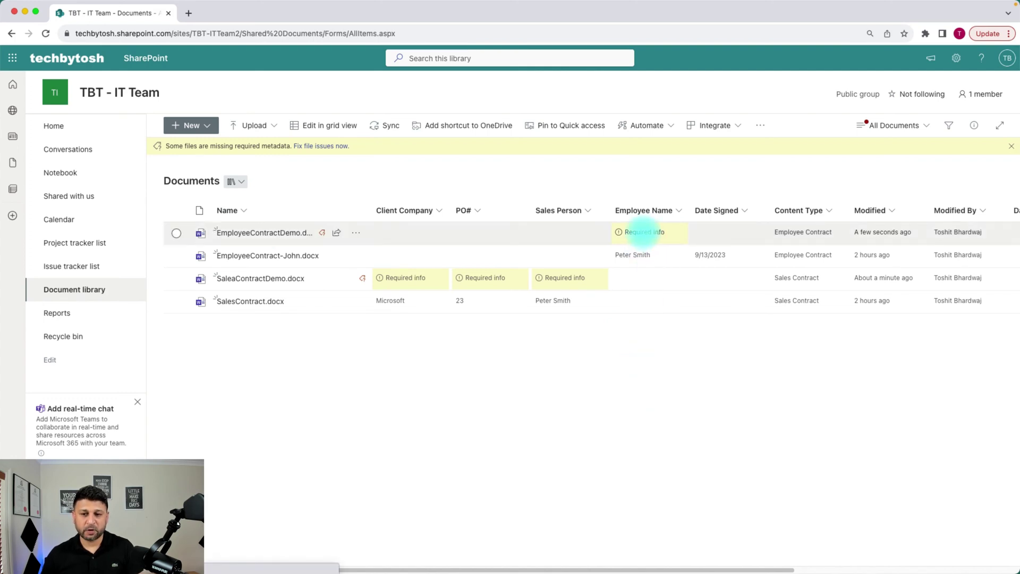
Examine the required properties of EmployeeContractDemo.docx in its file details.
left_click(643, 233)
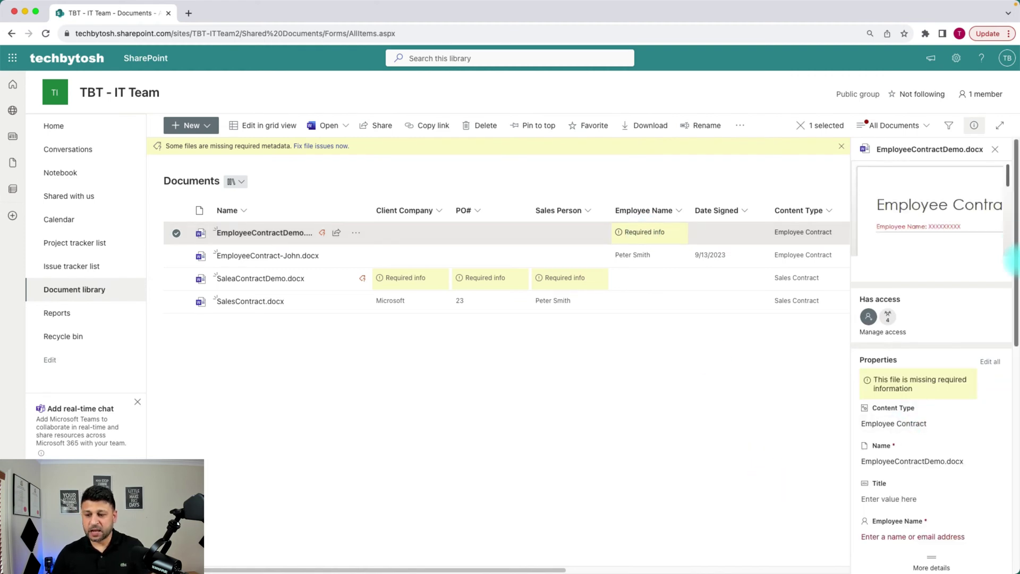
scroll(999, 382, "down", 3)
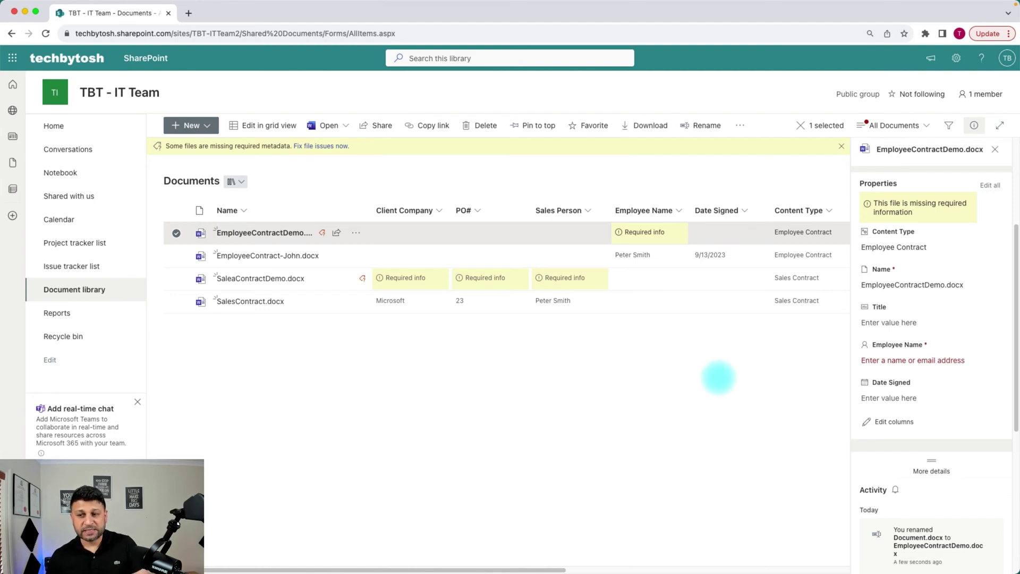
left_click(773, 373)
left_click(995, 150)
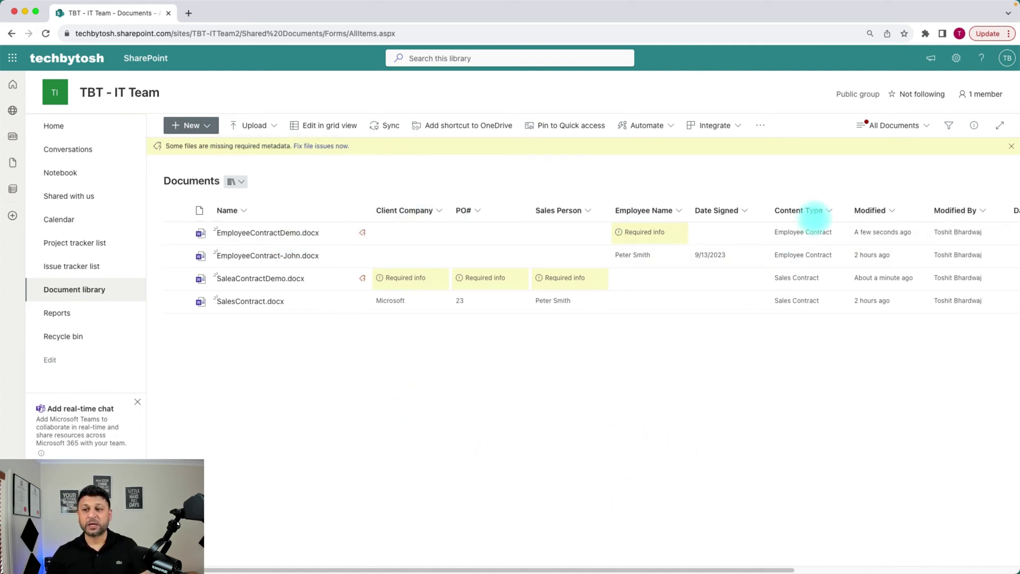
left_click(926, 124)
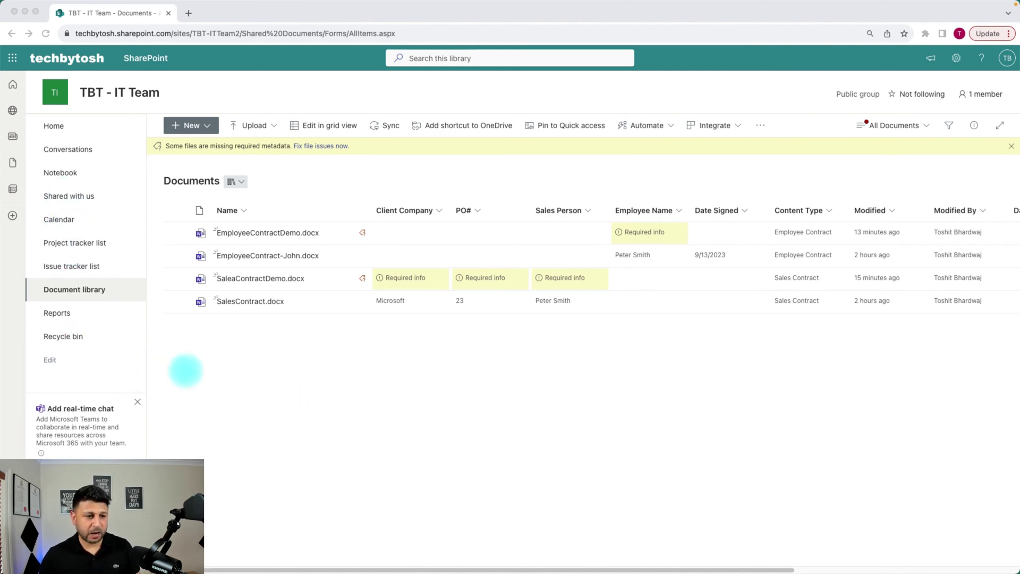
left_click(206, 348)
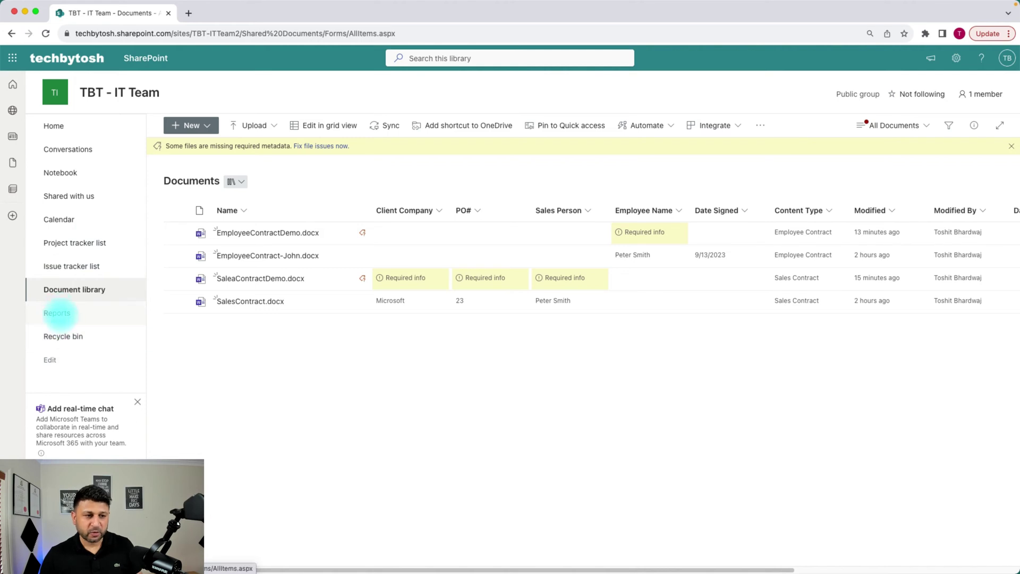
left_click(197, 125)
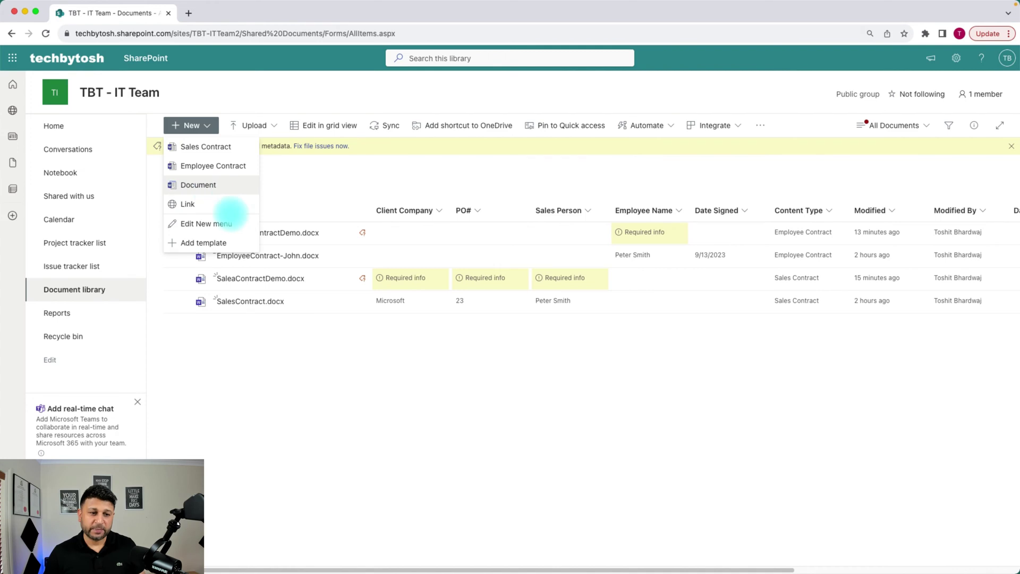
left_click(311, 397)
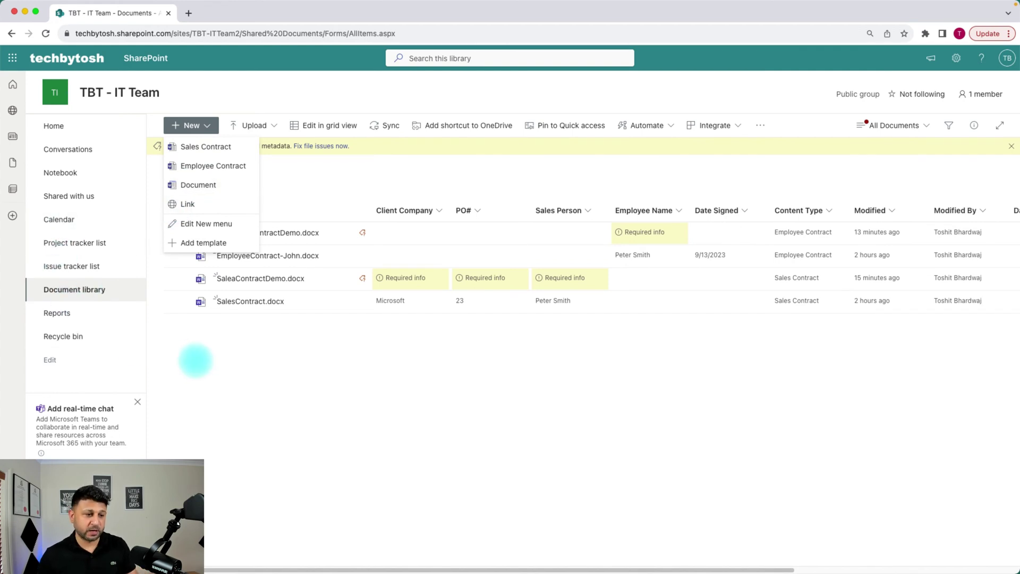
left_click(195, 360)
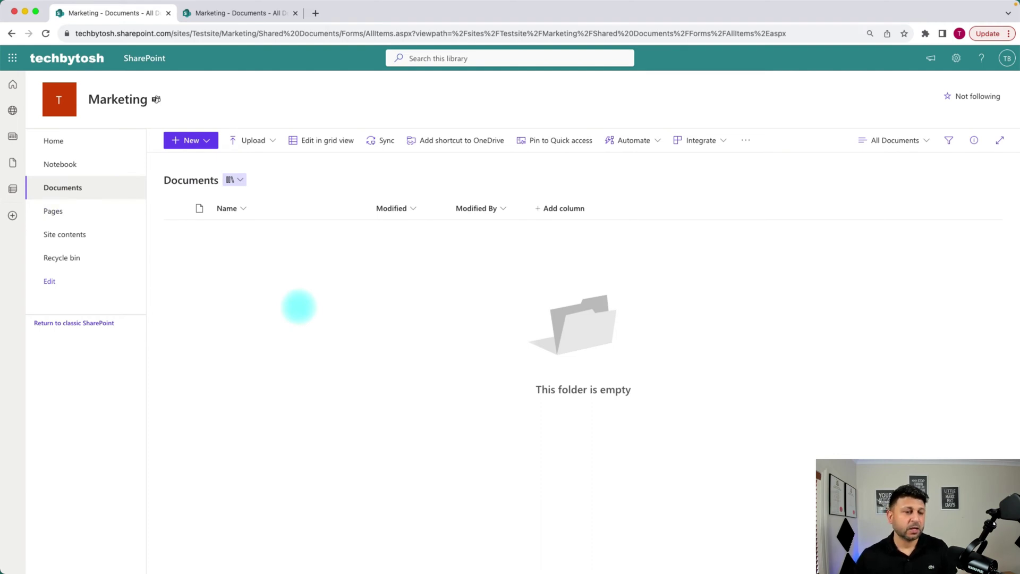
left_click(206, 140)
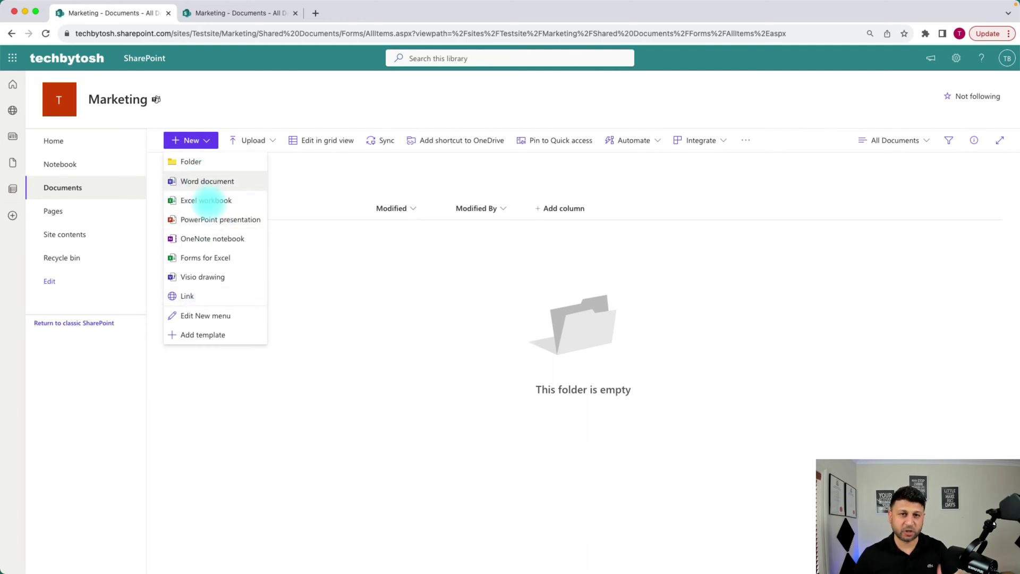
left_click(358, 321)
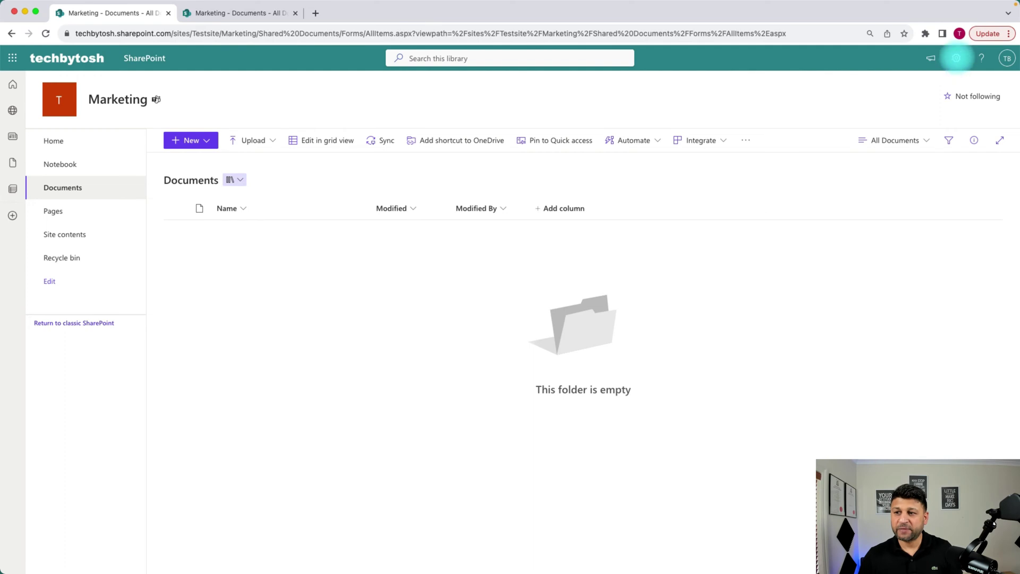
Allow management of content types in the advanced settings of the Marketing site's Documents library and save the change.
left_click(956, 58)
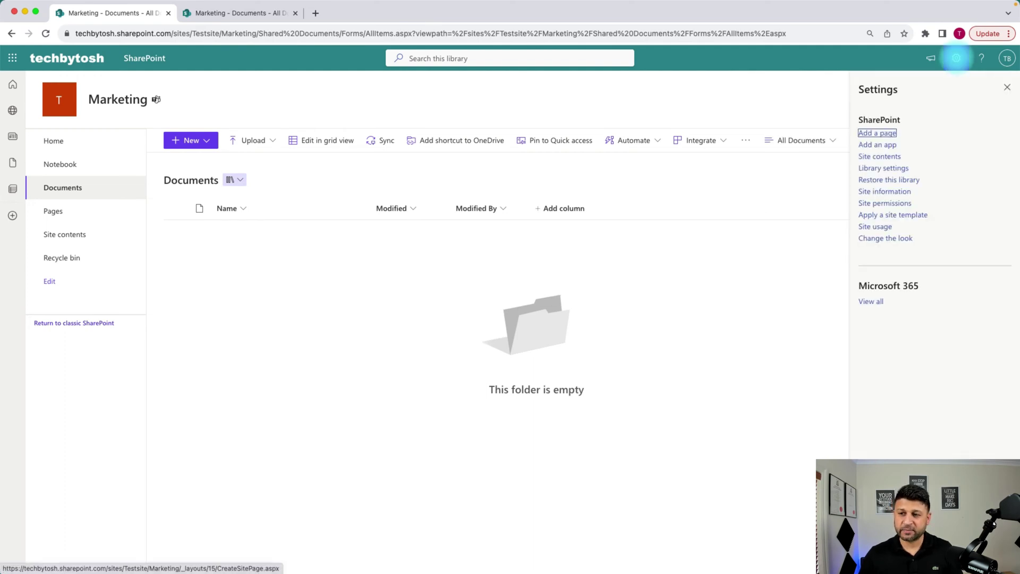
left_click(884, 168)
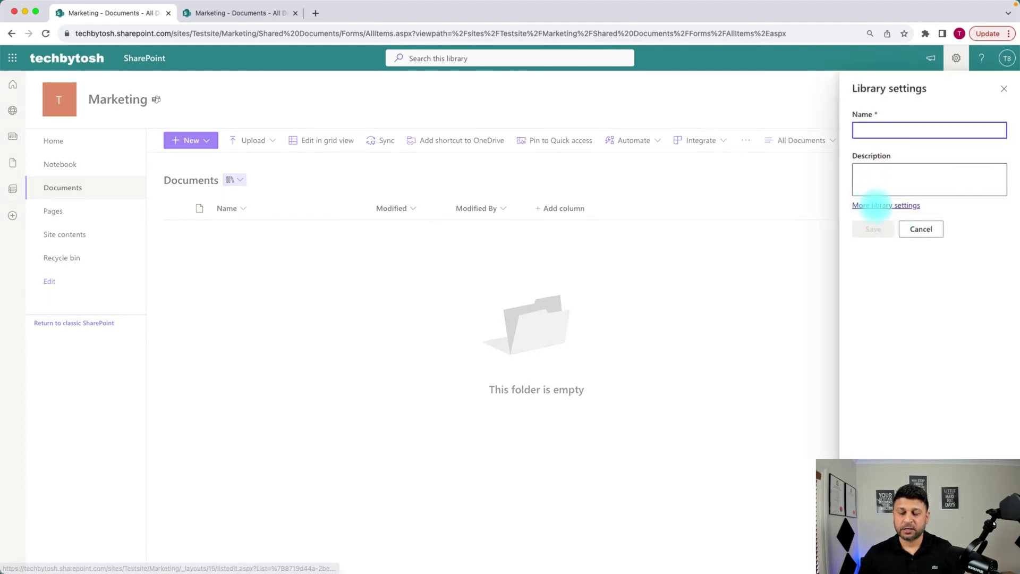
left_click(880, 205)
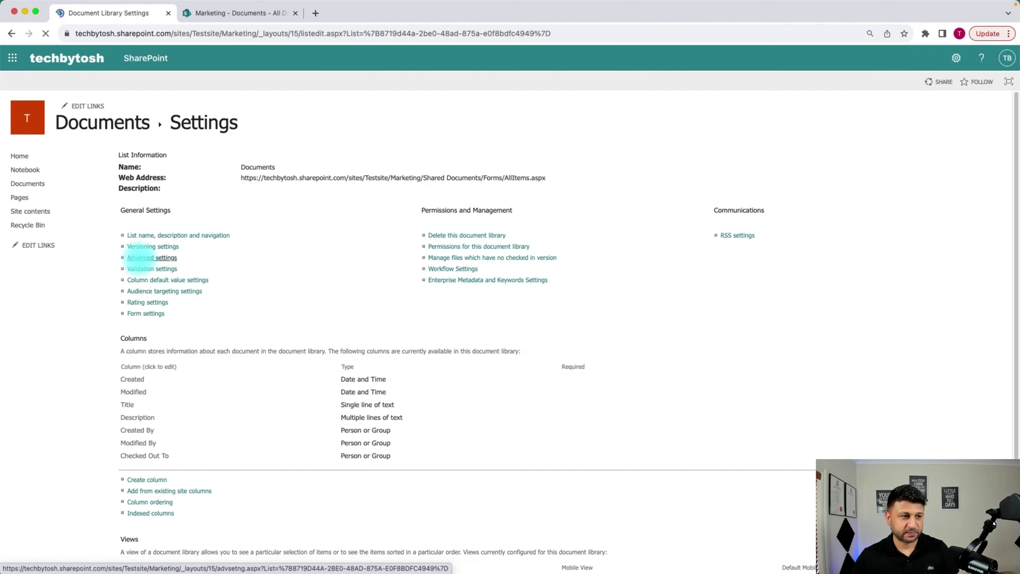
left_click(140, 257)
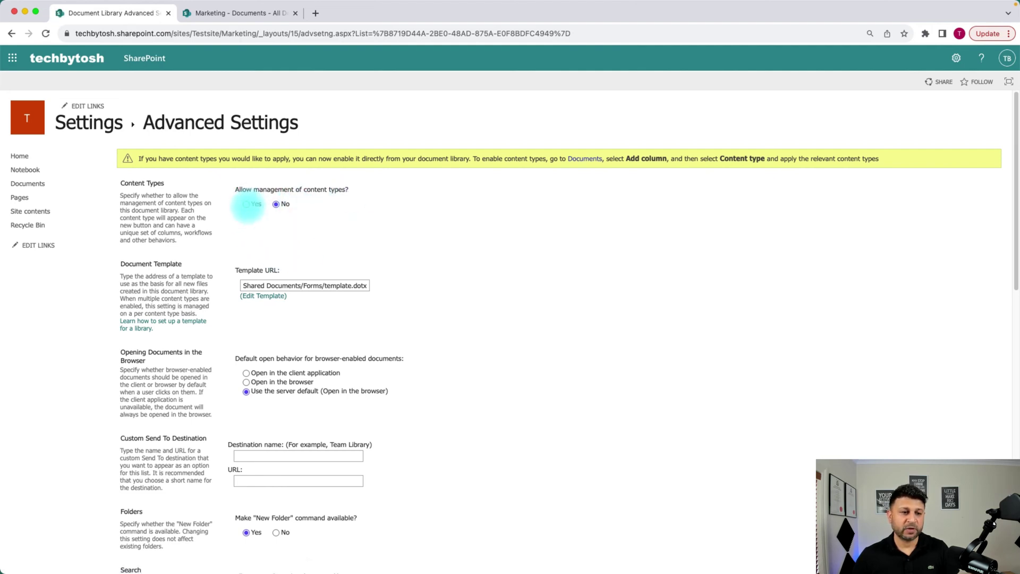
left_click(246, 204)
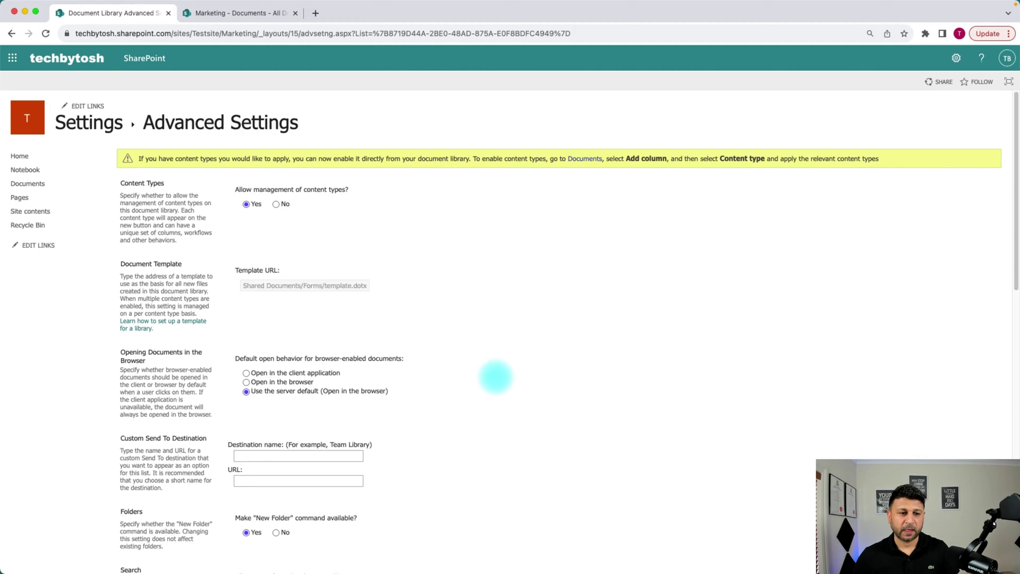
scroll(497, 384, "down", 5)
scroll(498, 383, "down", 10)
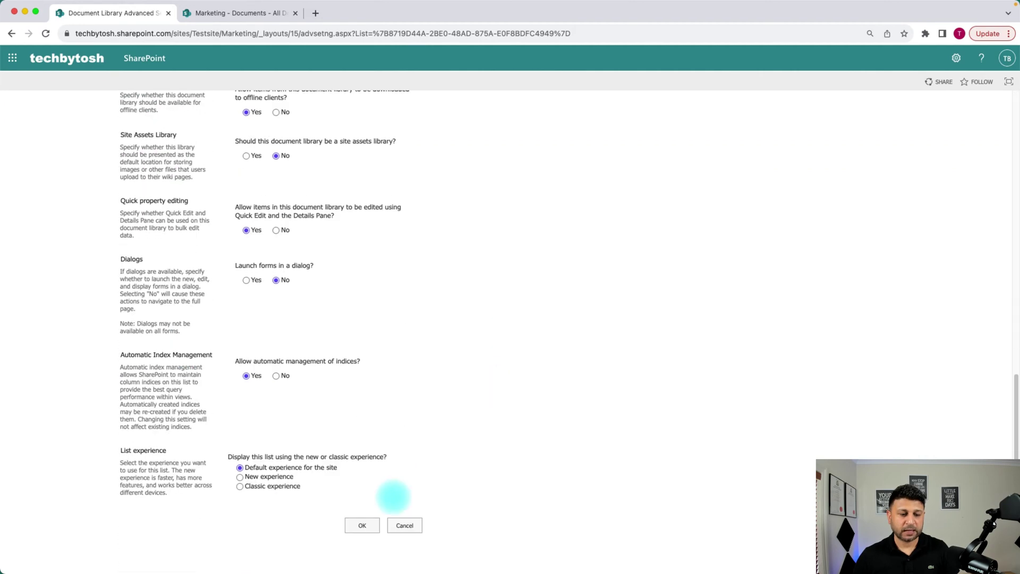
left_click(362, 525)
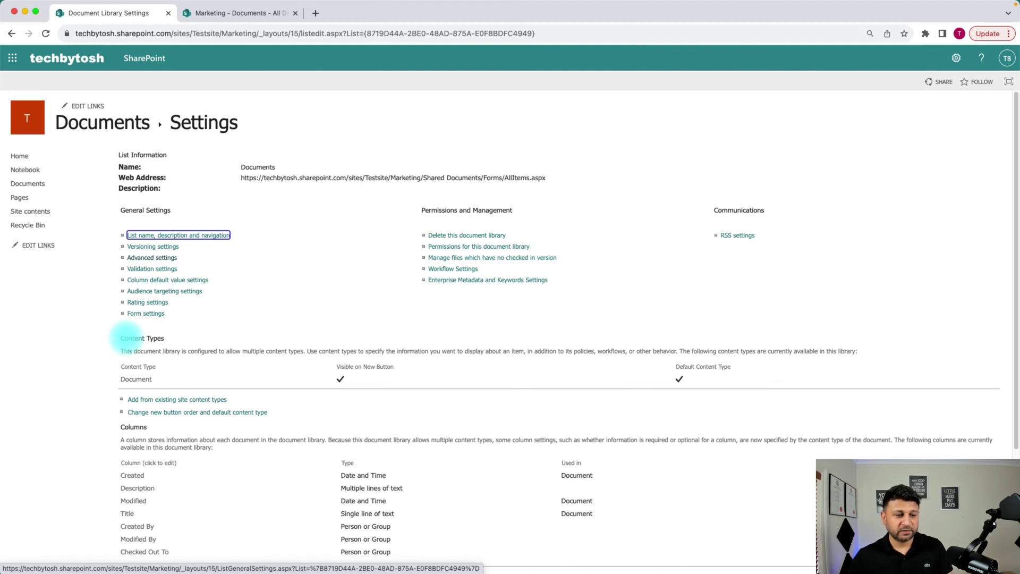
Compare the library's New menu after a page refresh with the content types listed in the library settings.
left_click(175, 342)
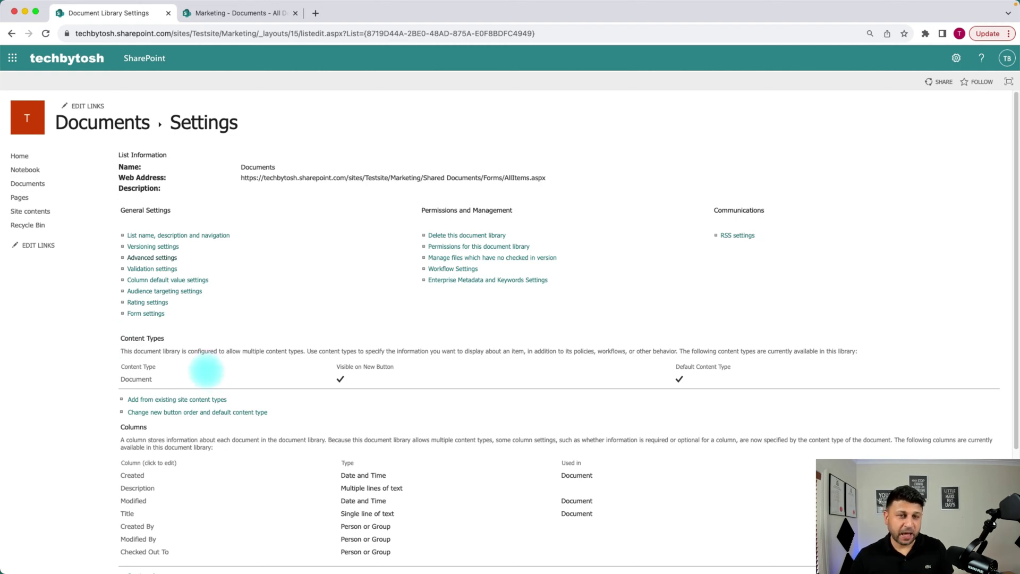
left_click(236, 13)
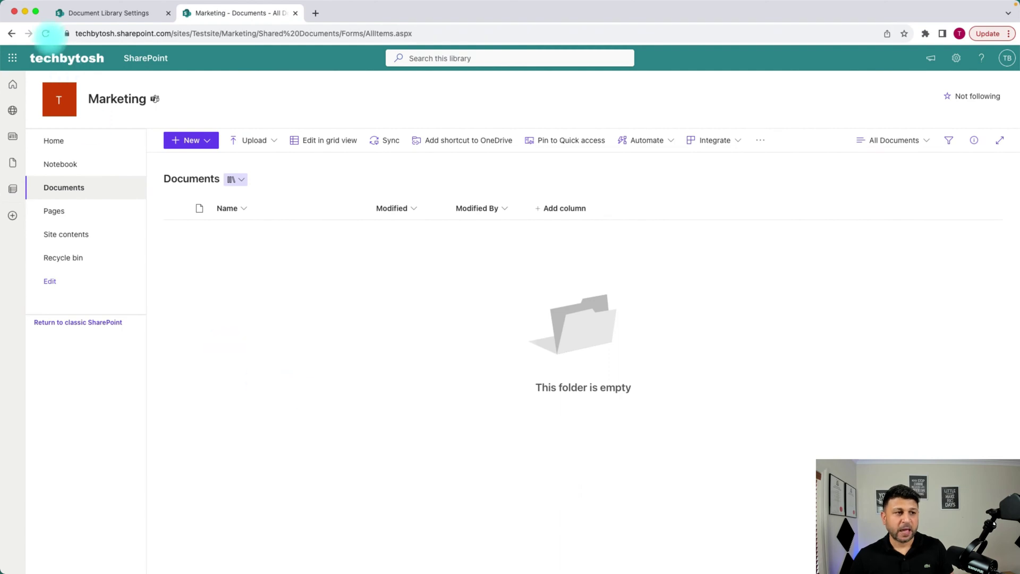
left_click(46, 33)
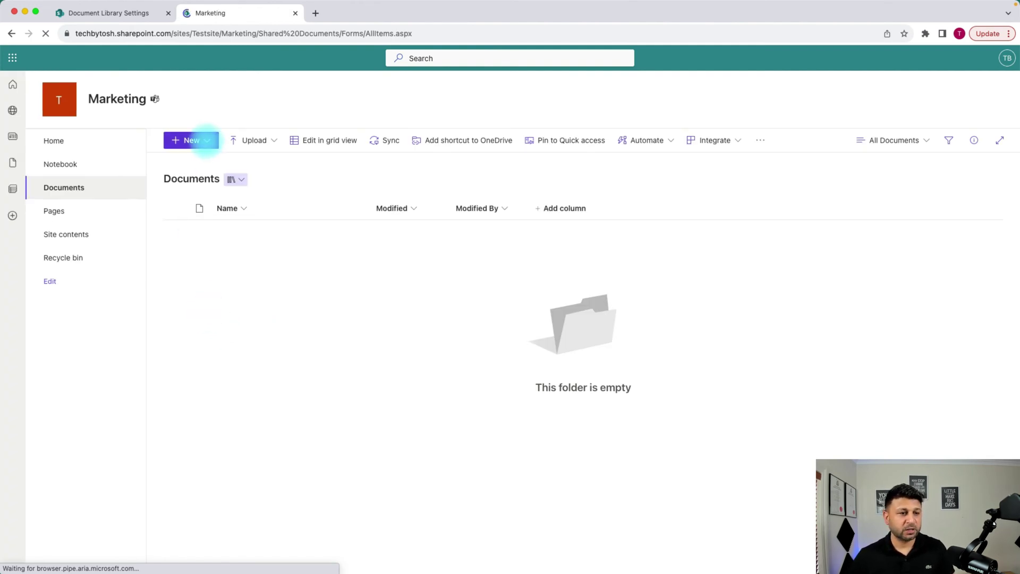
left_click(206, 141)
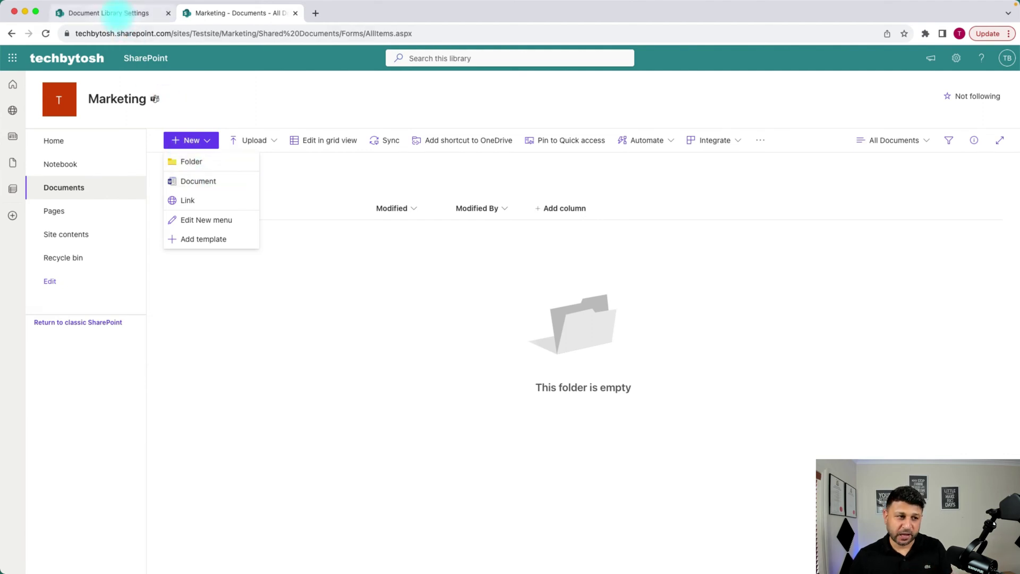
left_click(117, 13)
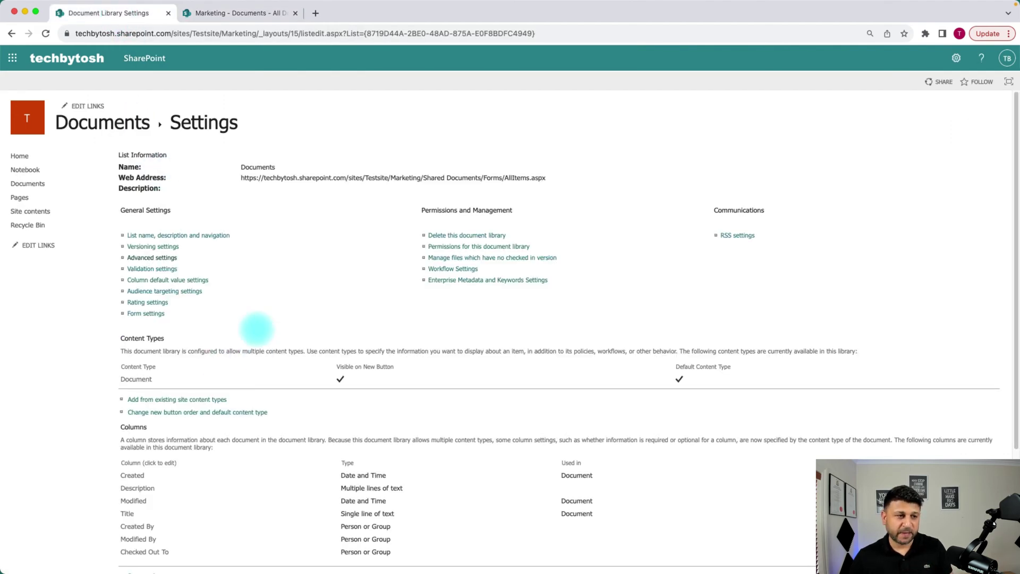
scroll(281, 321, "down", 1)
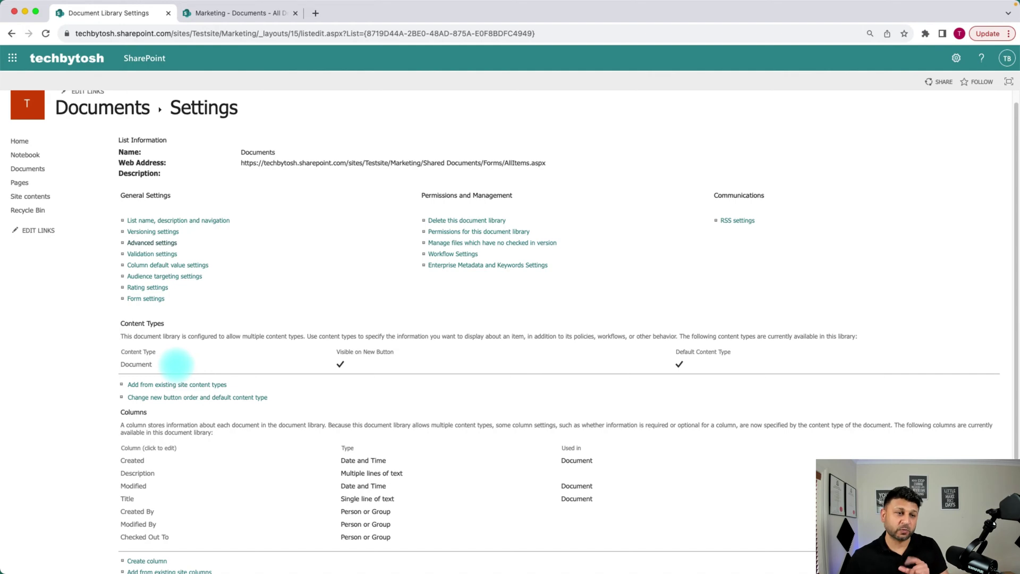
left_click(229, 13)
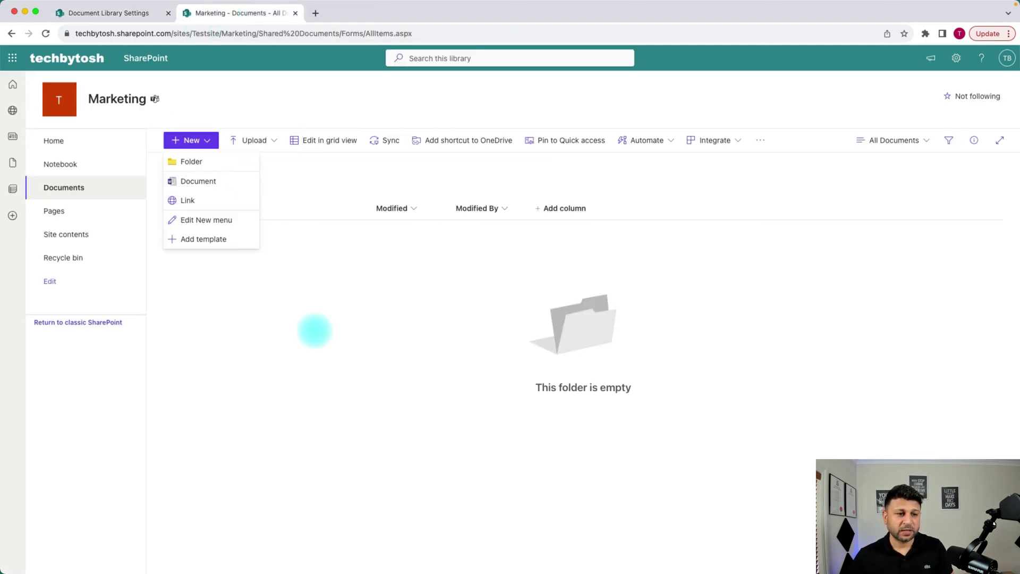
left_click(314, 331)
Add Word document, Excel workbook, PowerPoint presentation, OneNote notebook, Excel survey, Forms for Excel and Visio drawing to the library's New menu and save.
left_click(204, 140)
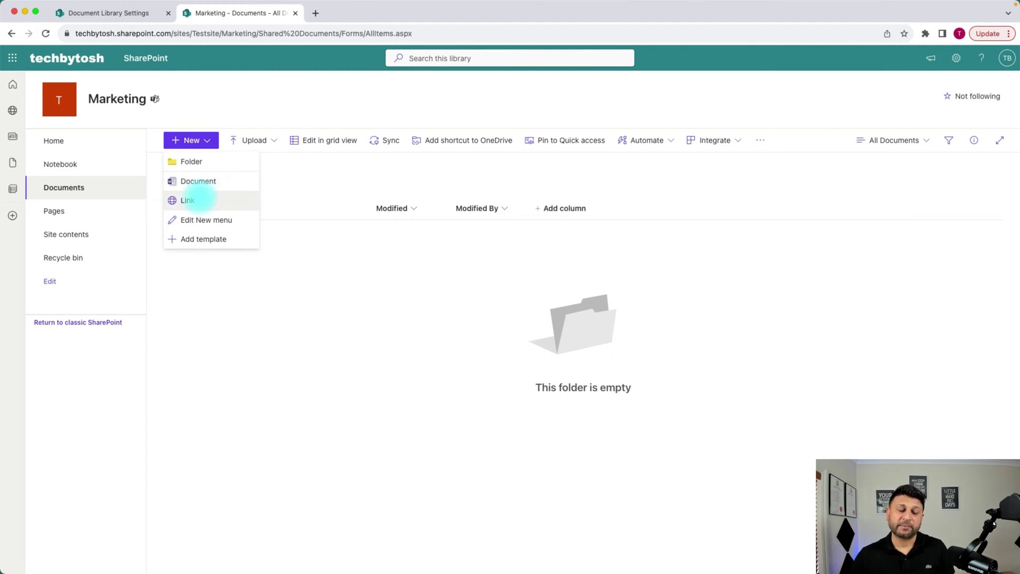
left_click(205, 219)
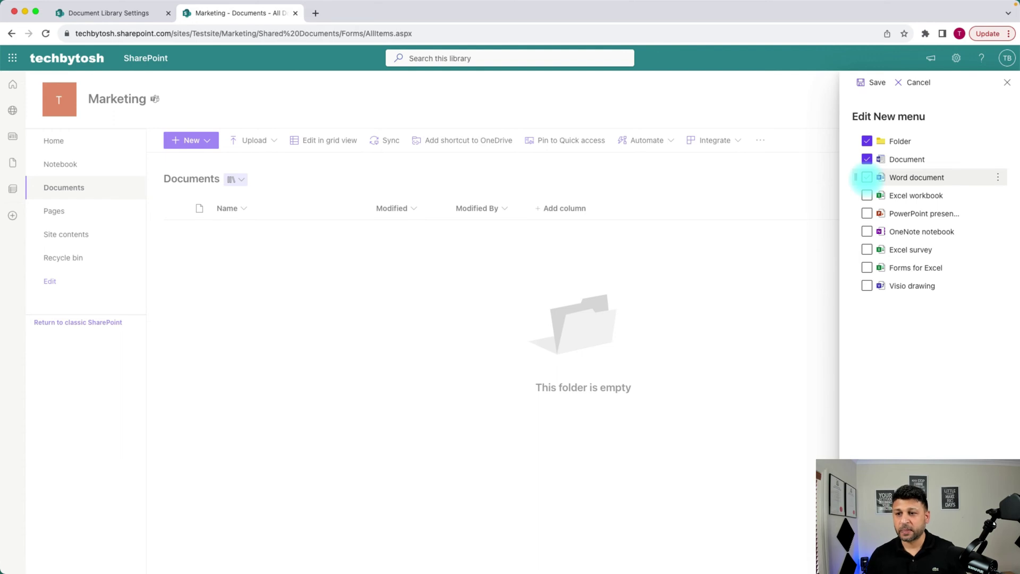
left_click(867, 177)
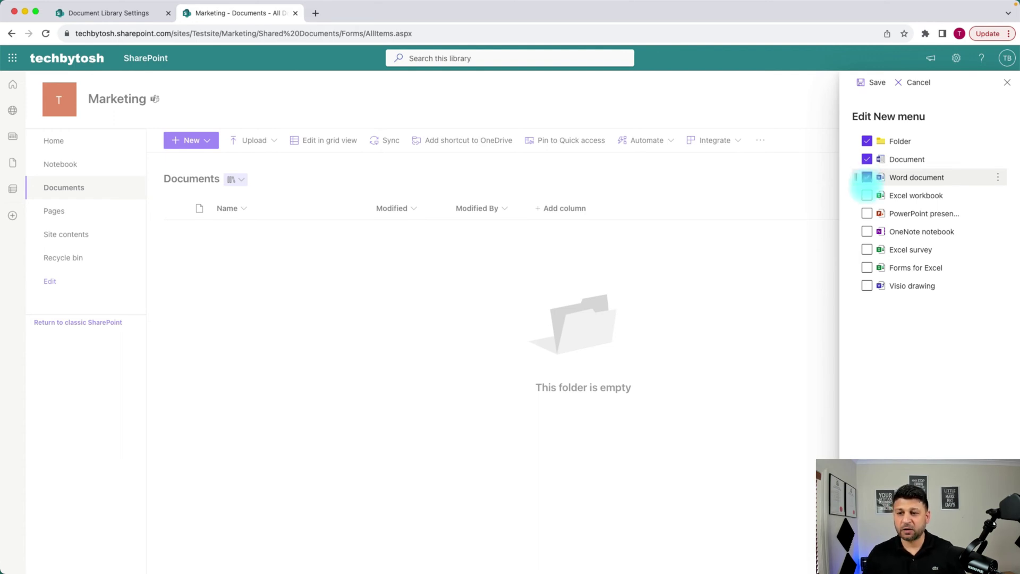
left_click(867, 195)
left_click(867, 231)
left_click(867, 250)
left_click(866, 267)
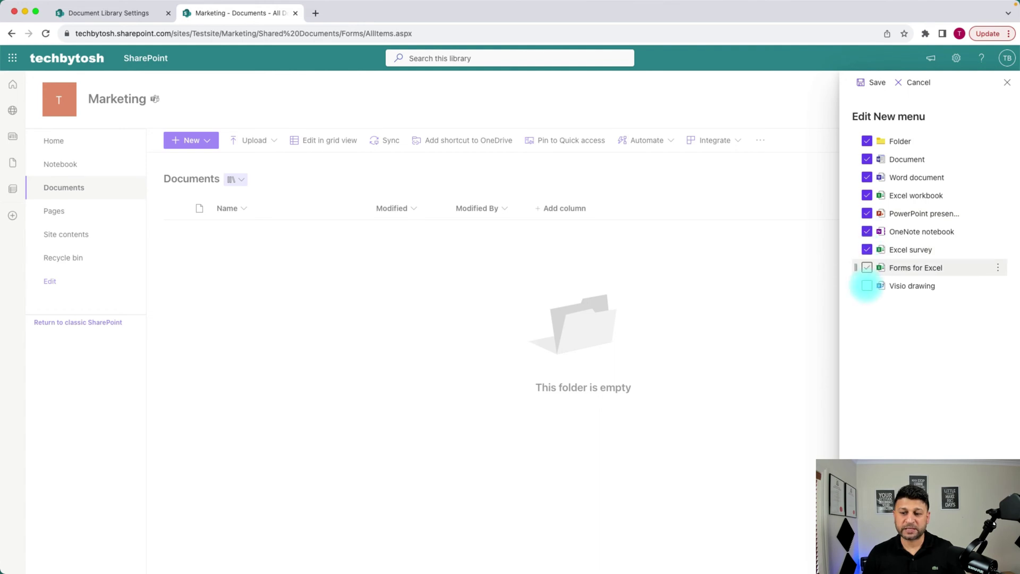
left_click(867, 285)
left_click(873, 82)
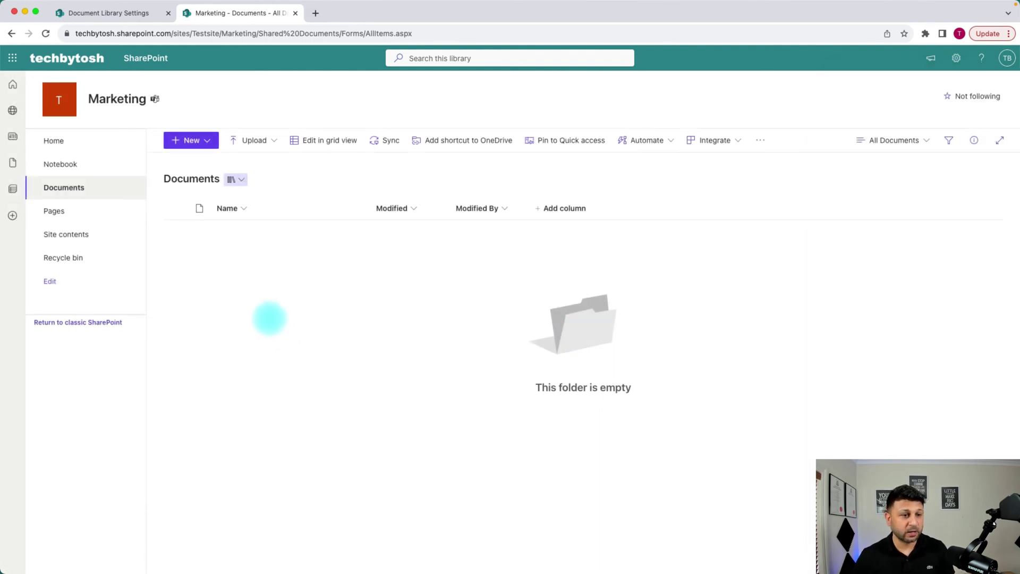
Hide every entry except Document from the library's New menu, including Folder and all Office file types, and save.
left_click(203, 140)
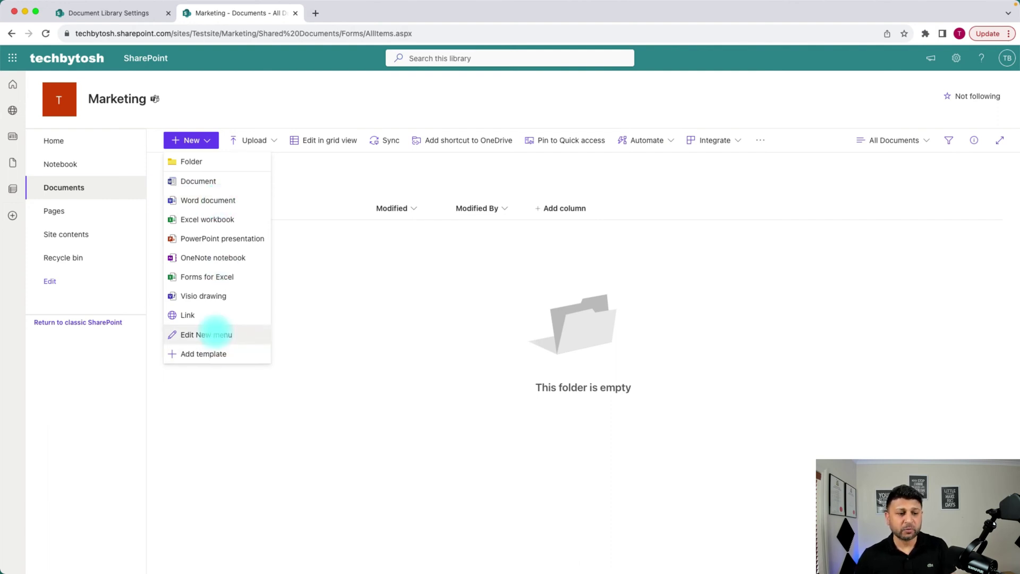
left_click(219, 334)
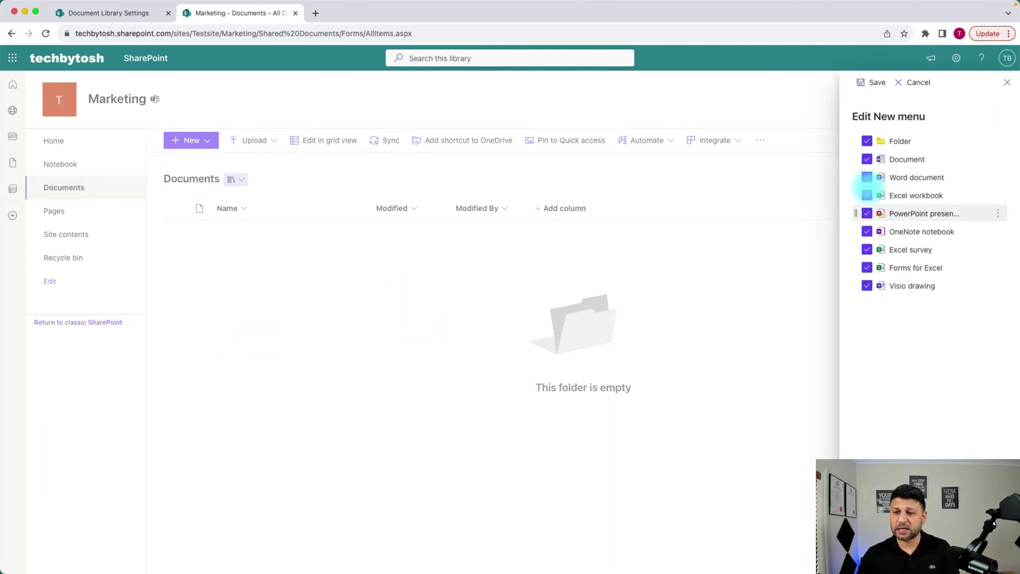
left_click(867, 177)
left_click(867, 195)
left_click(867, 213)
left_click(866, 231)
left_click(866, 249)
left_click(867, 285)
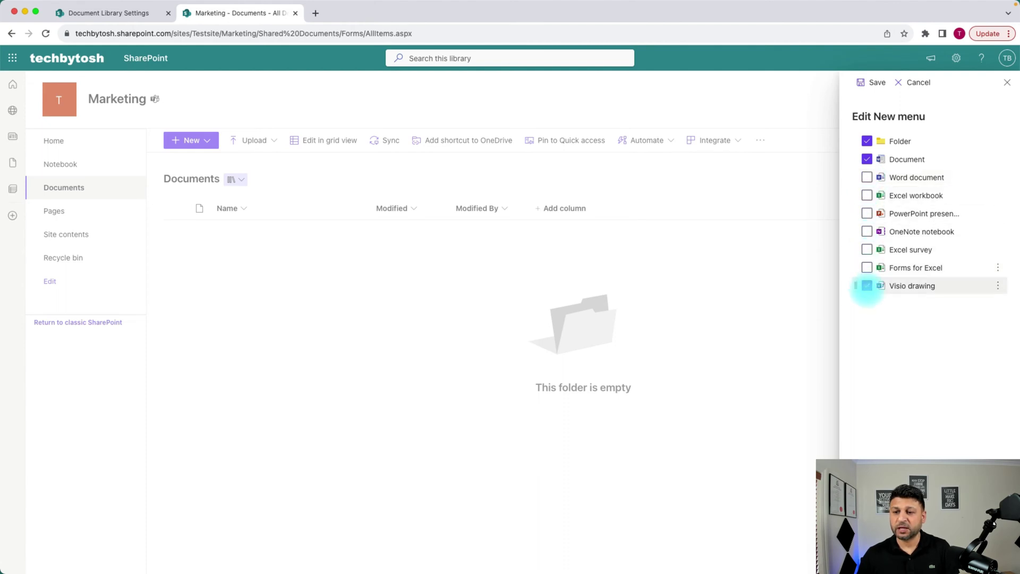
left_click(867, 140)
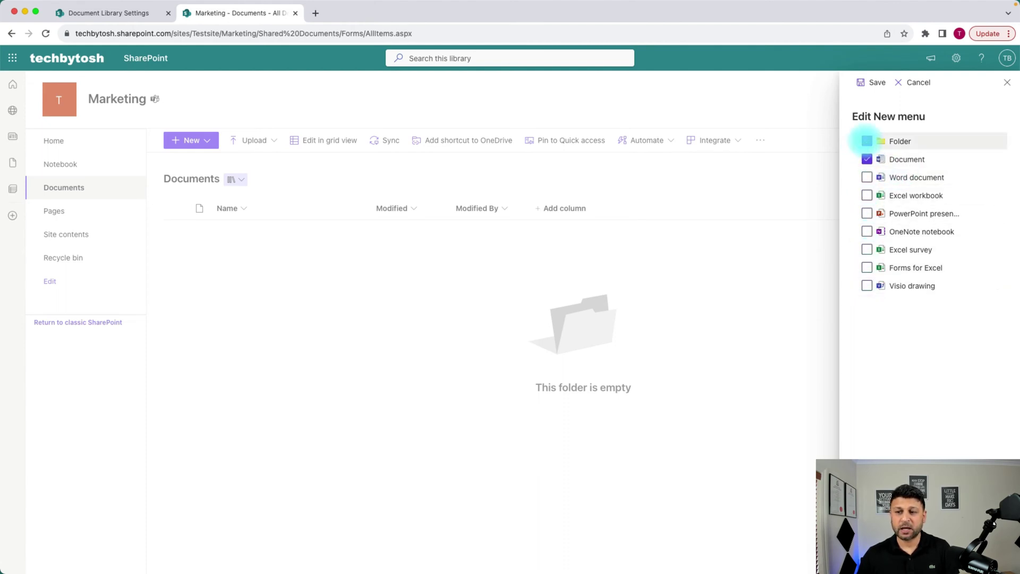
left_click(869, 83)
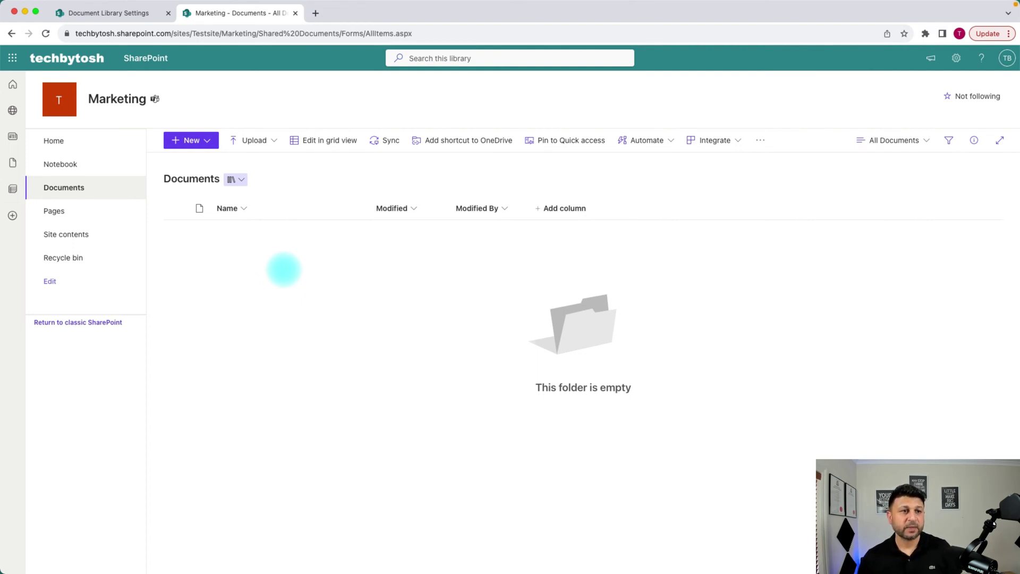
Examine the settings and columns of the library's Document content type, and return to the Documents library.
left_click(106, 13)
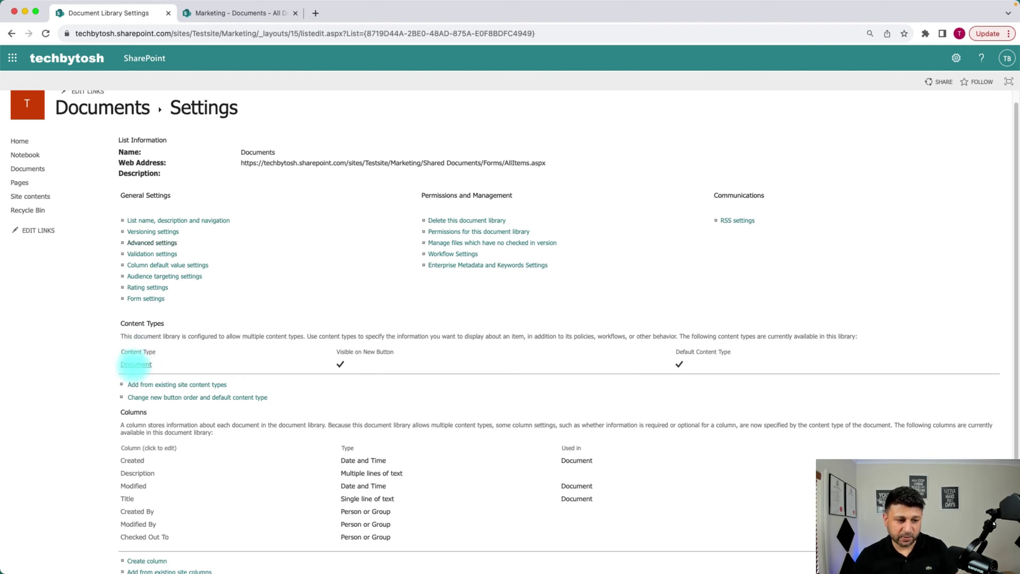
left_click(136, 364)
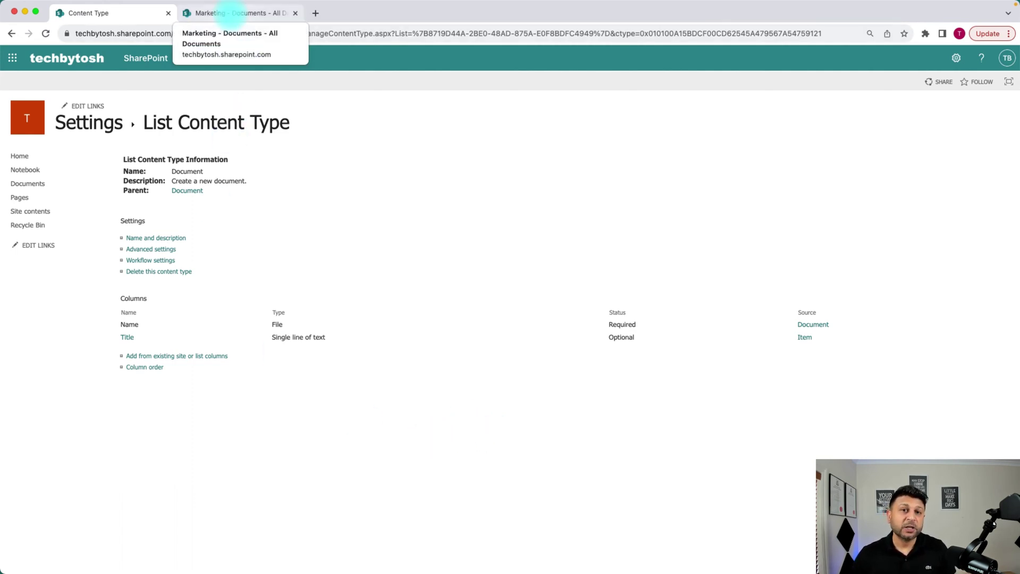
left_click(230, 13)
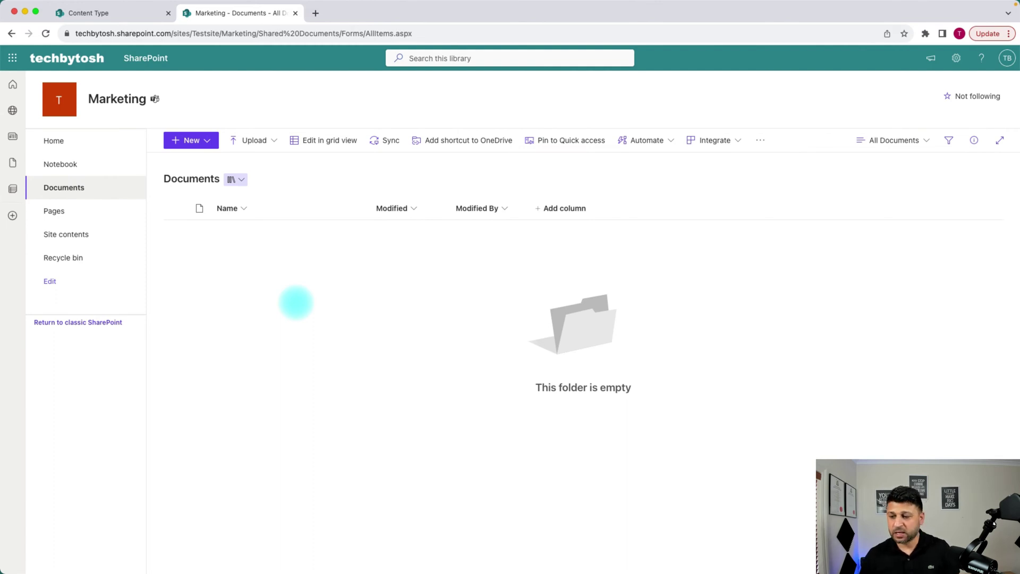
Switch to Finder and review the Sales Contract and Employee Contract Word documents in the Content types folder.
key("super+Tab")
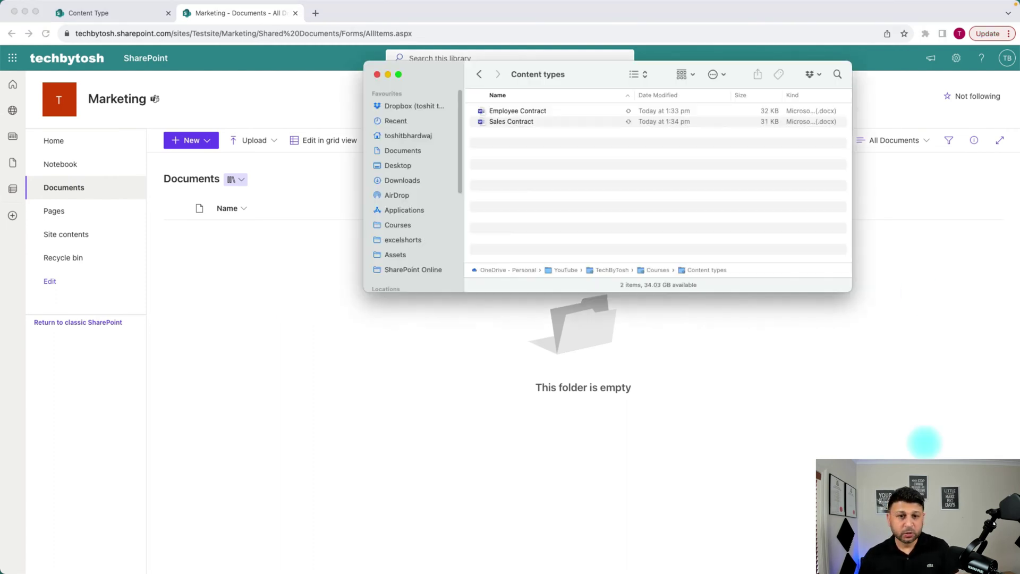
left_click_drag(565, 73, 500, 71)
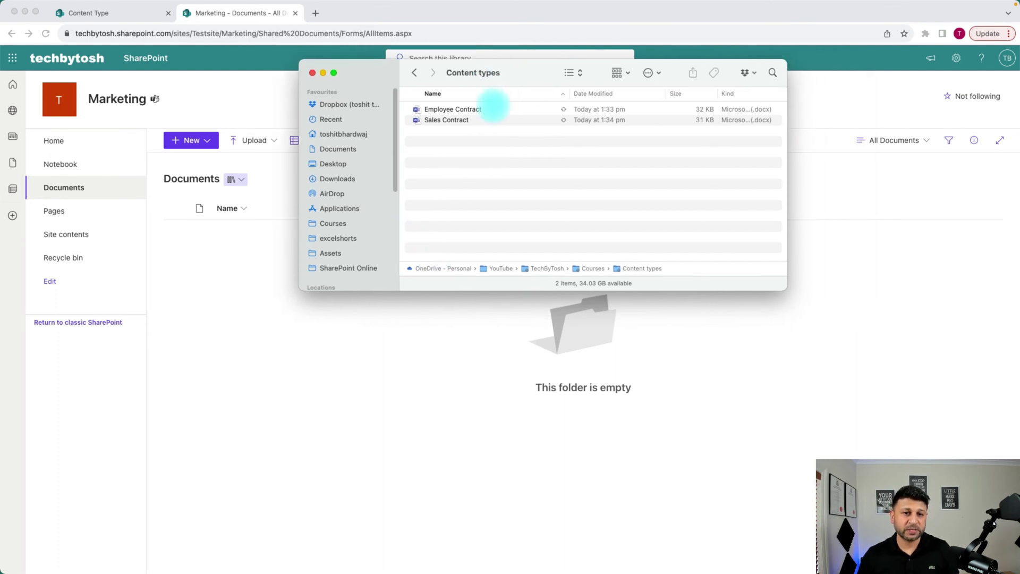
left_click(439, 109)
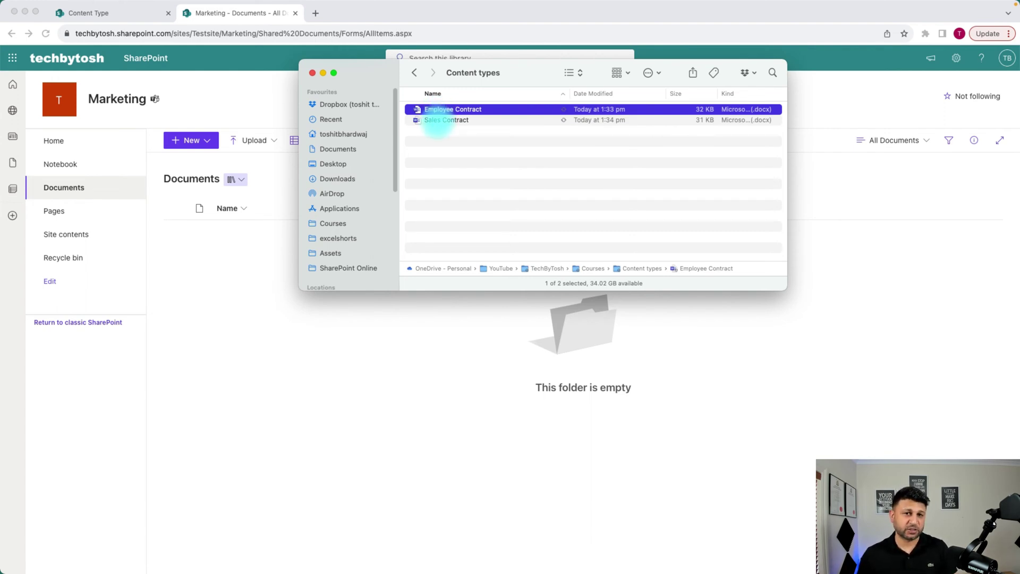
left_click(438, 121)
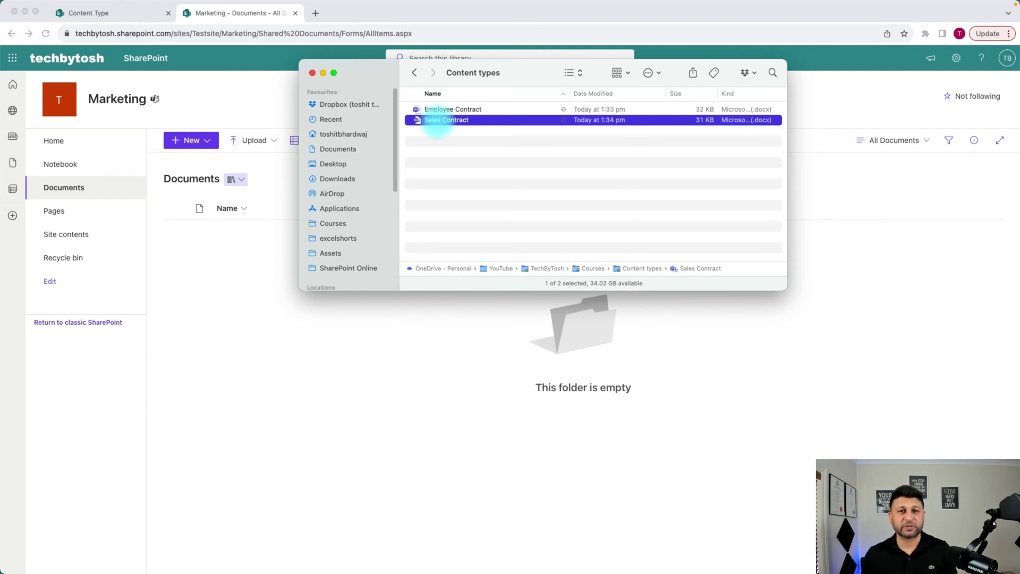
double_click(438, 121)
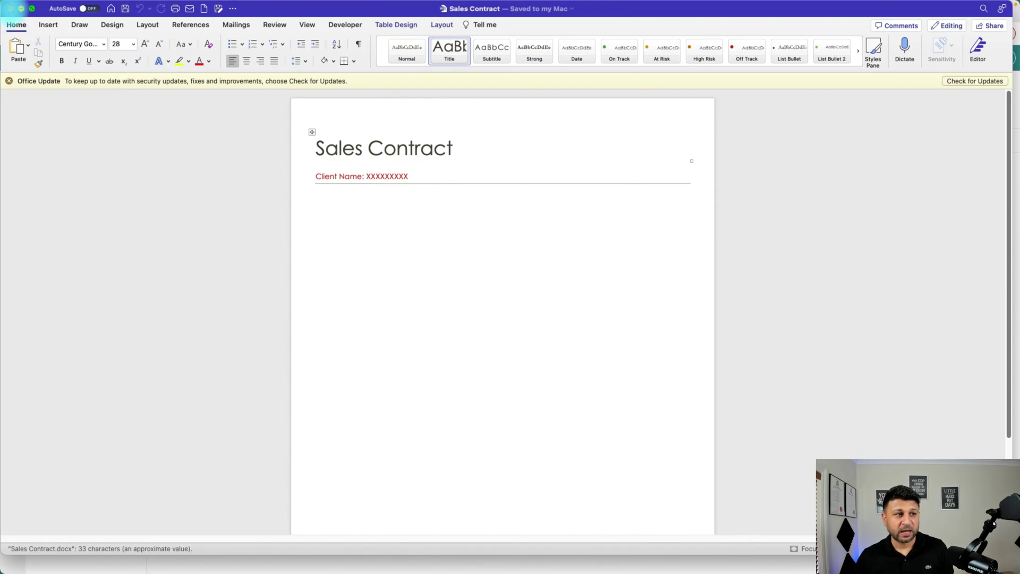
left_click(11, 8)
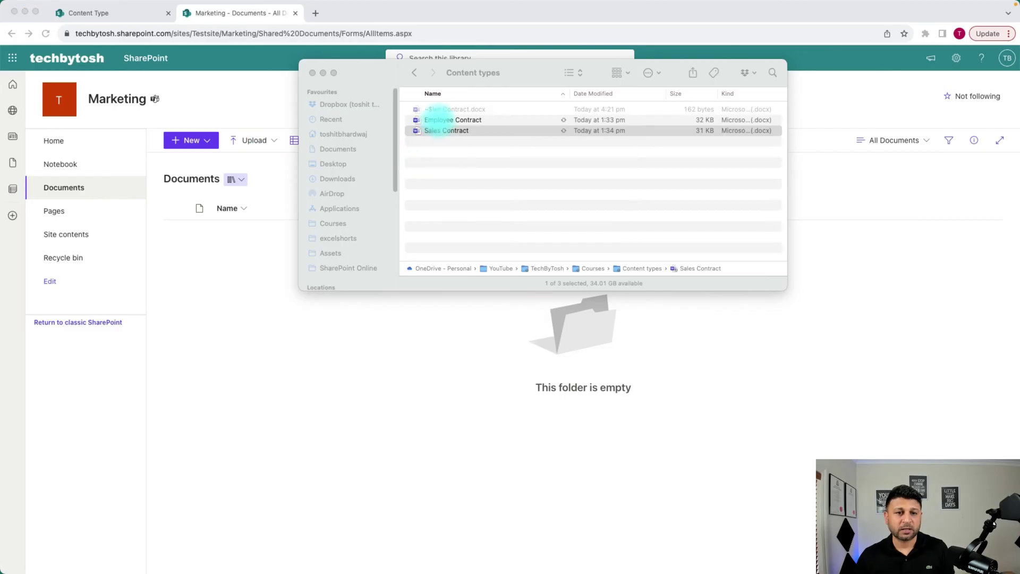
left_click(439, 109)
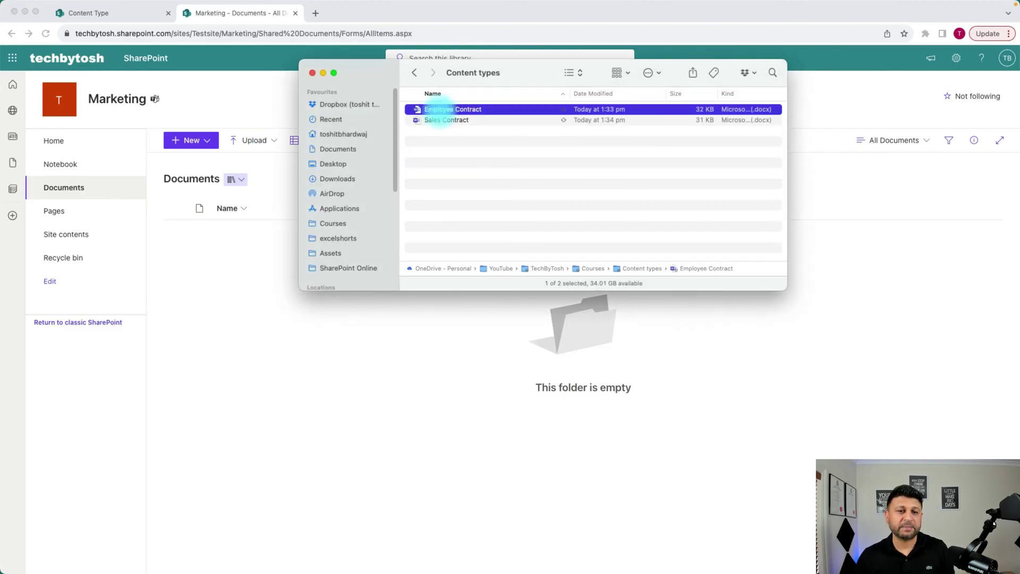
double_click(439, 109)
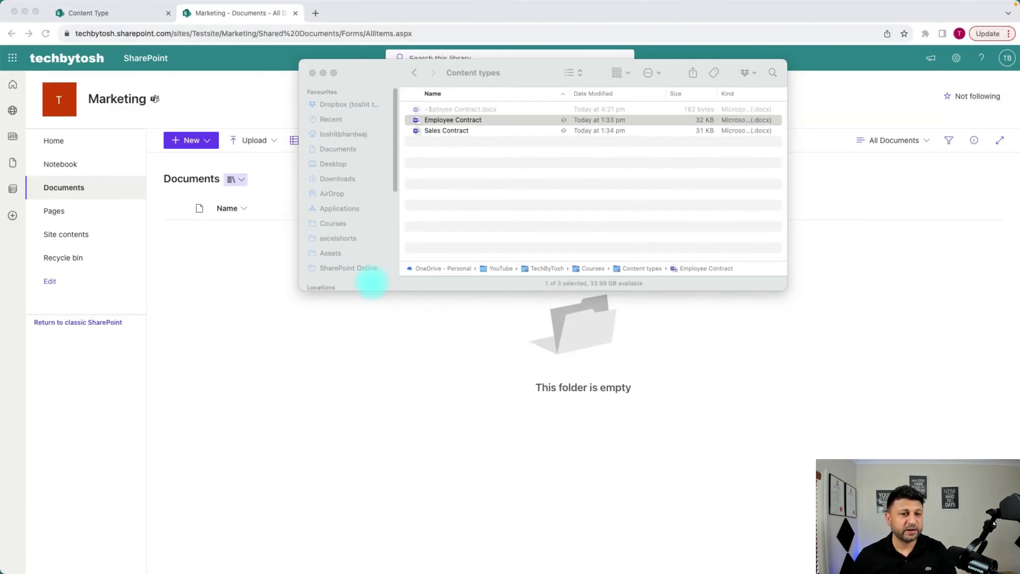
Switch back to the Marketing site in the browser and open its site content type gallery through the site settings.
key("Escape")
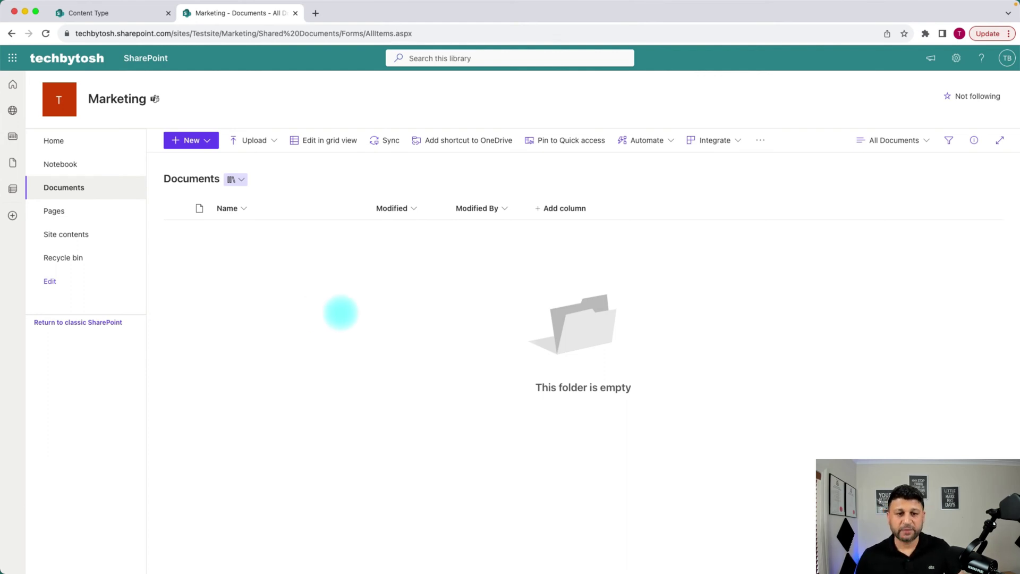
left_click(956, 58)
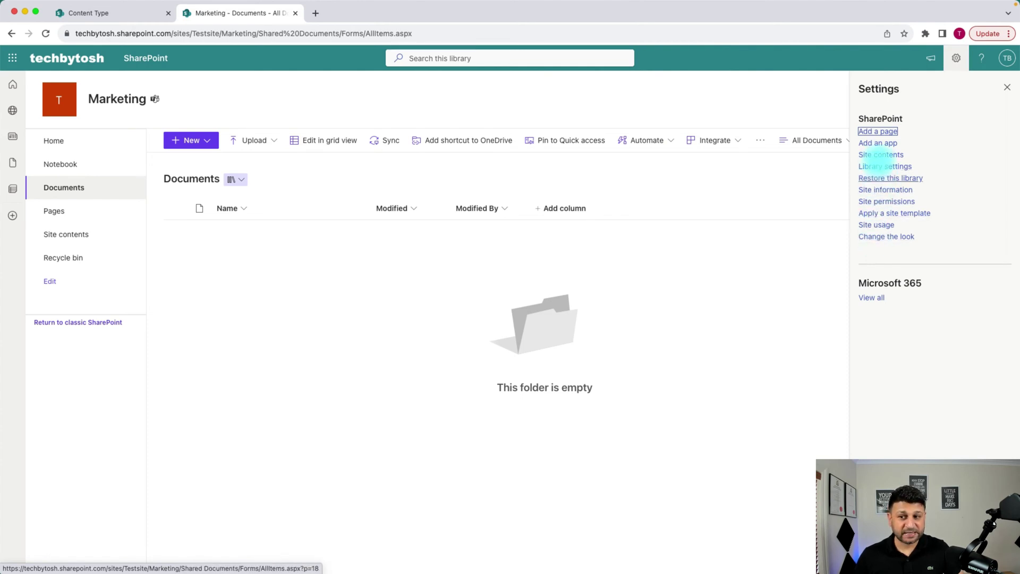
left_click(880, 155)
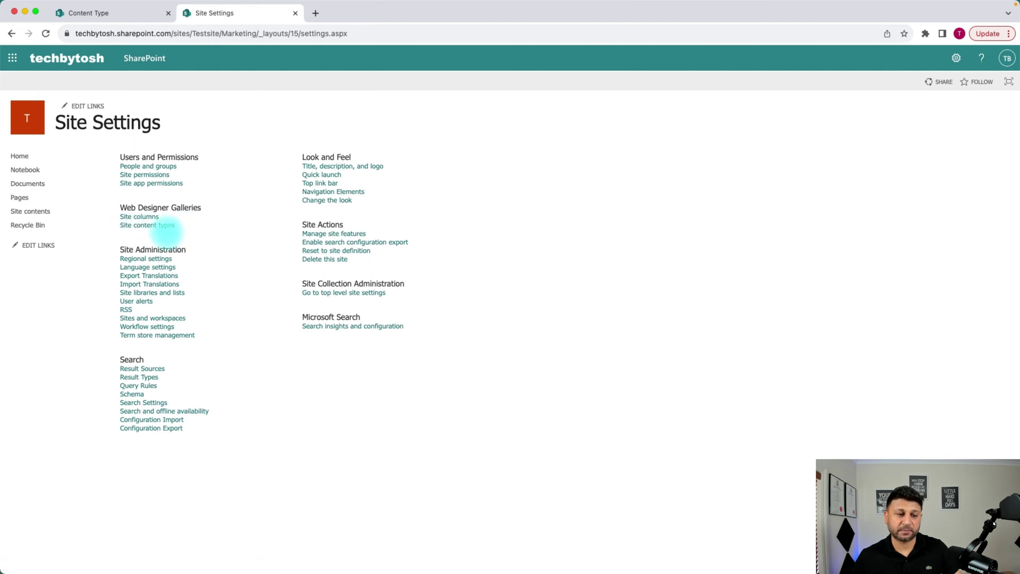
left_click(141, 225)
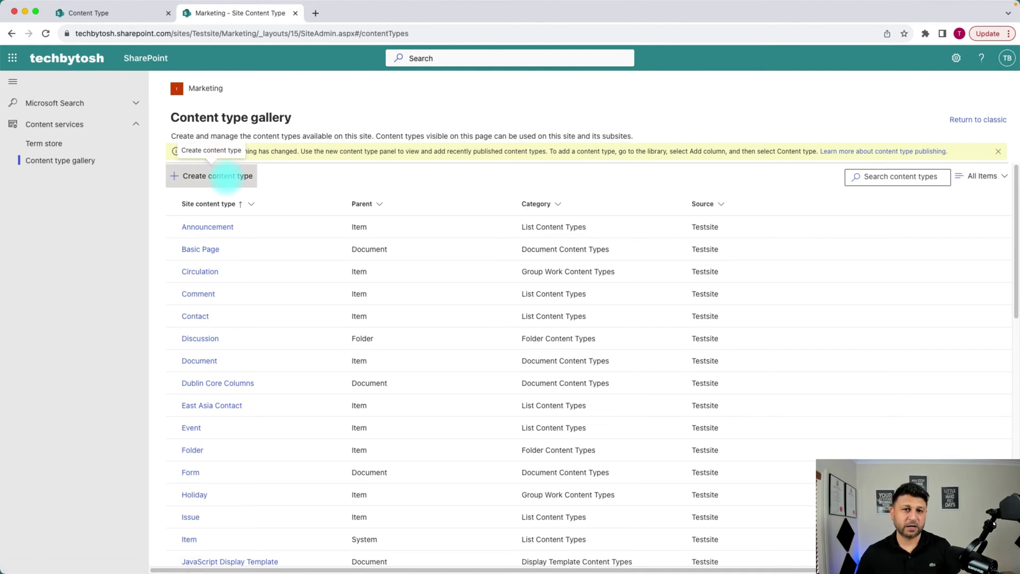
Start a new content type named Sales Contract with the description "This is about sales contracts".
left_click(225, 177)
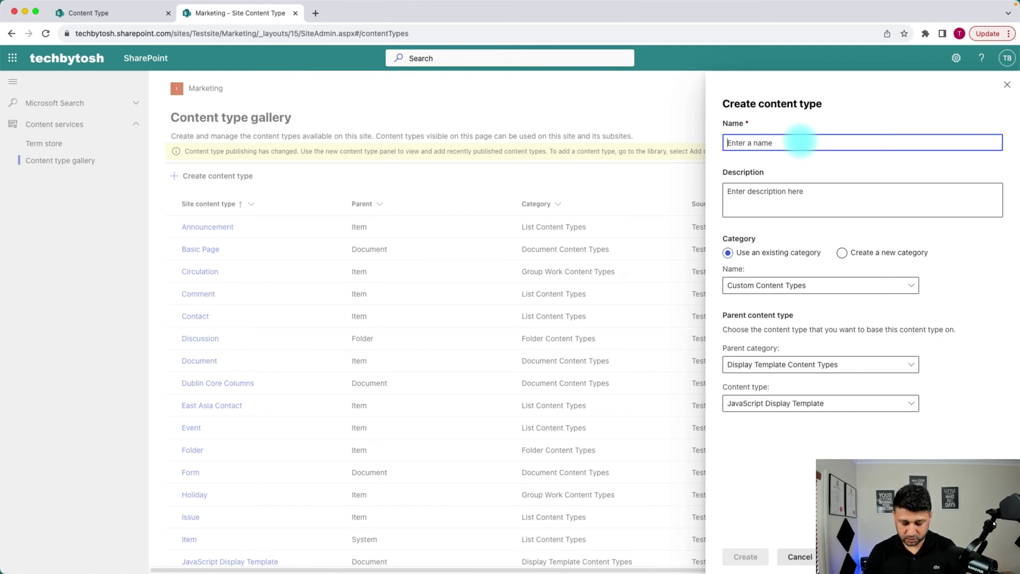
type("Sales Contract")
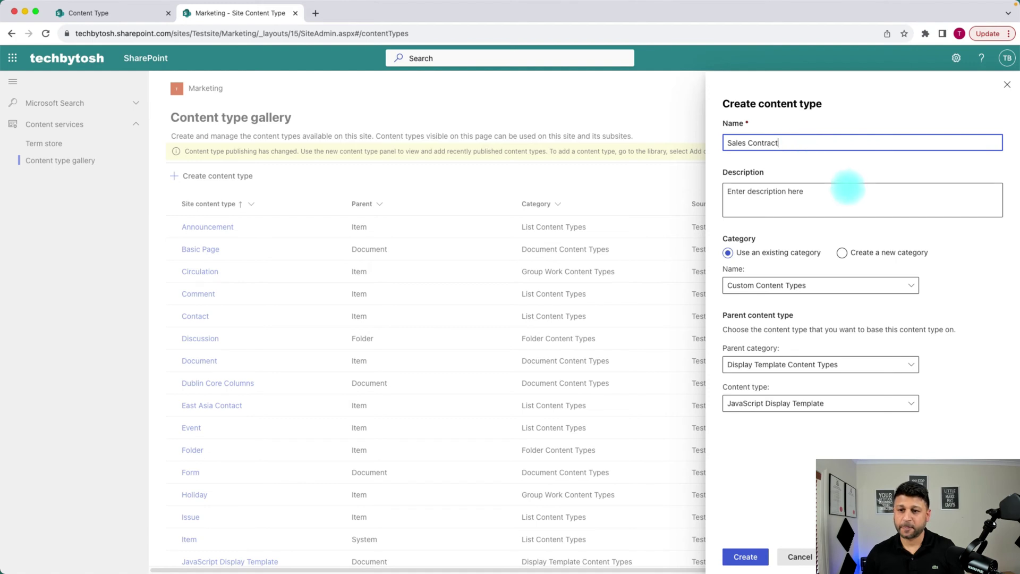
left_click(823, 203)
type("This is")
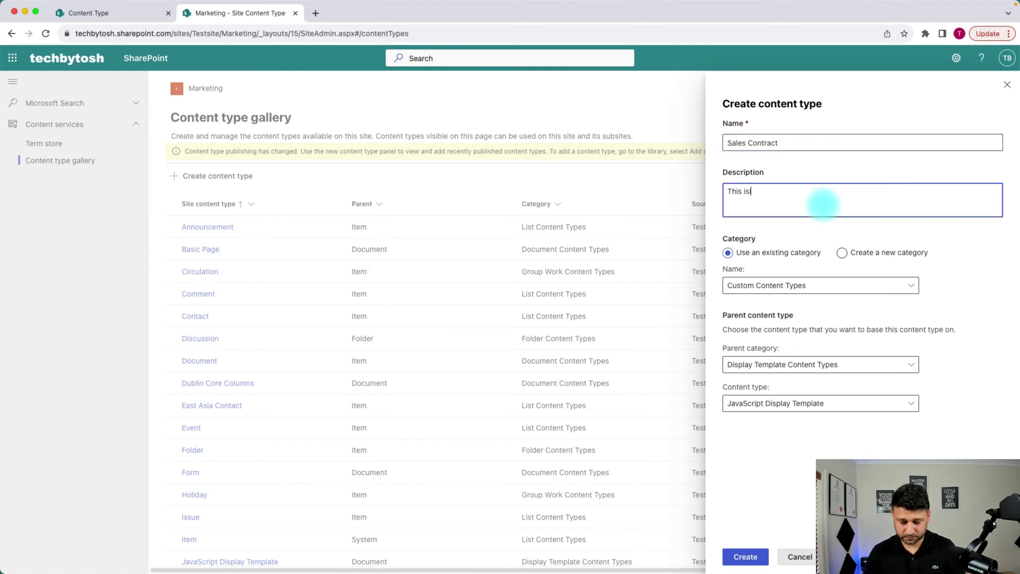
key("BackSpace")
type("about sales contracts")
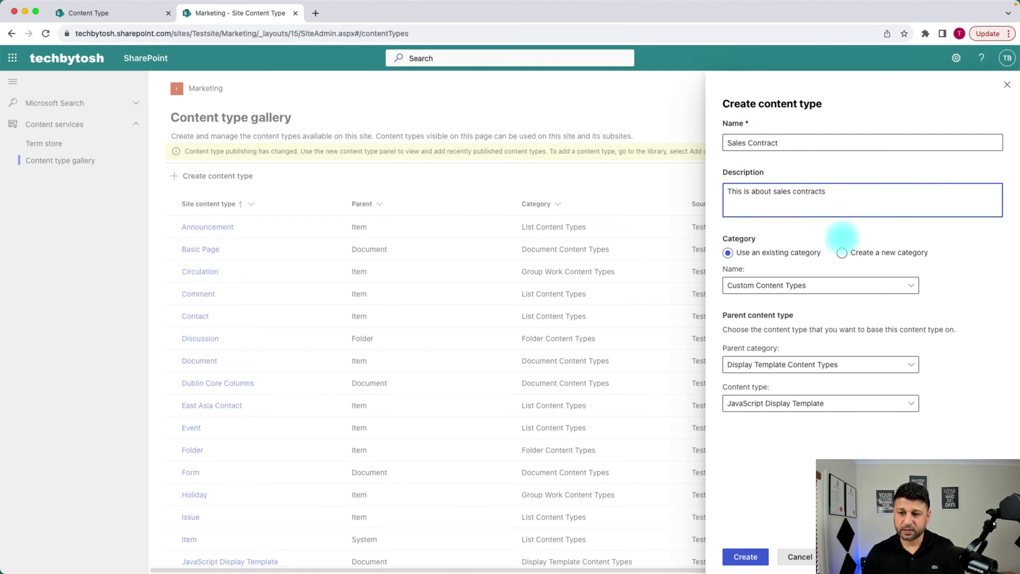
left_click(972, 247)
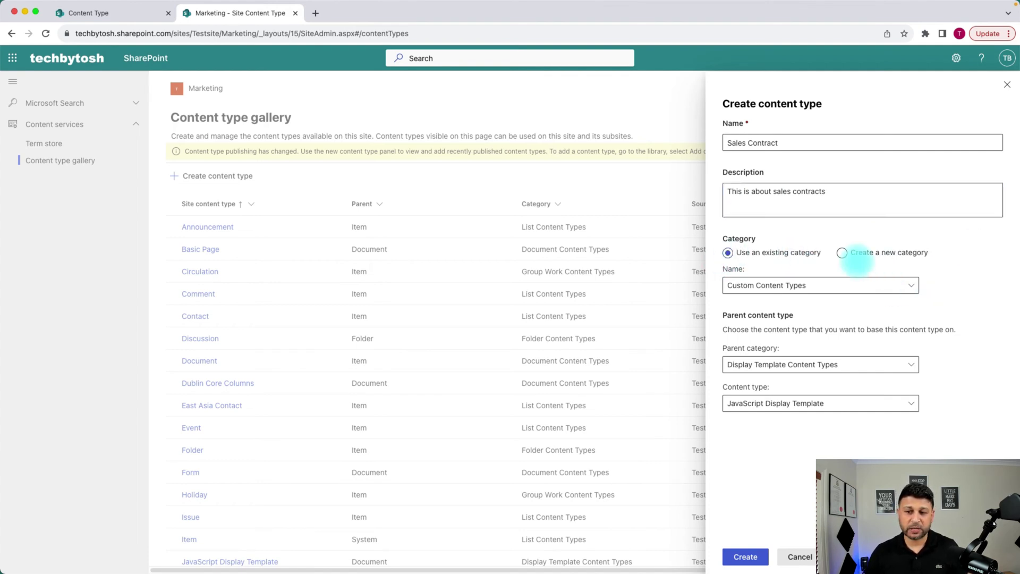
Assign the Sales Contract content type to a new category named My Custom Content Types.
left_click(843, 253)
left_click(817, 286)
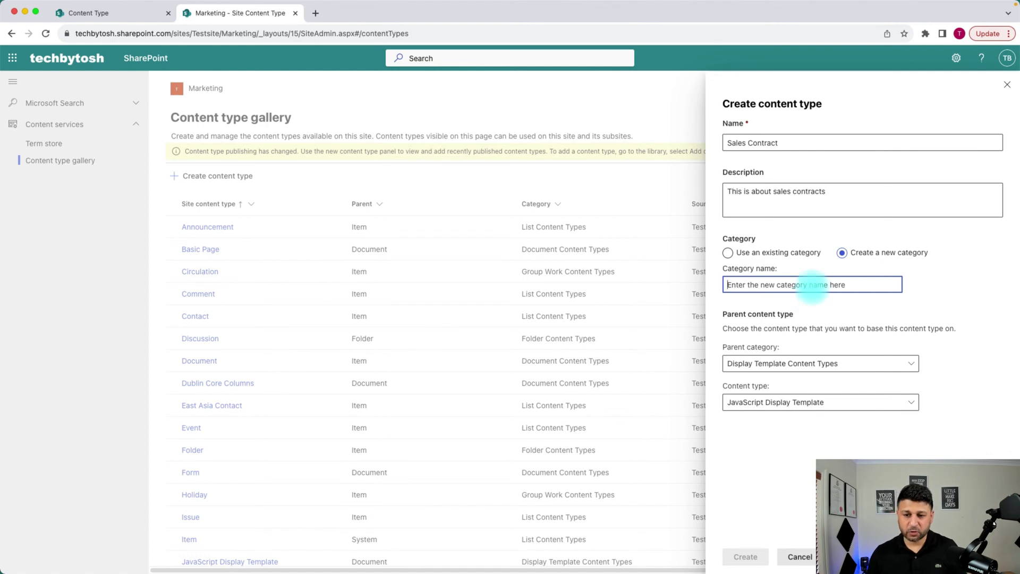
type("My Cus")
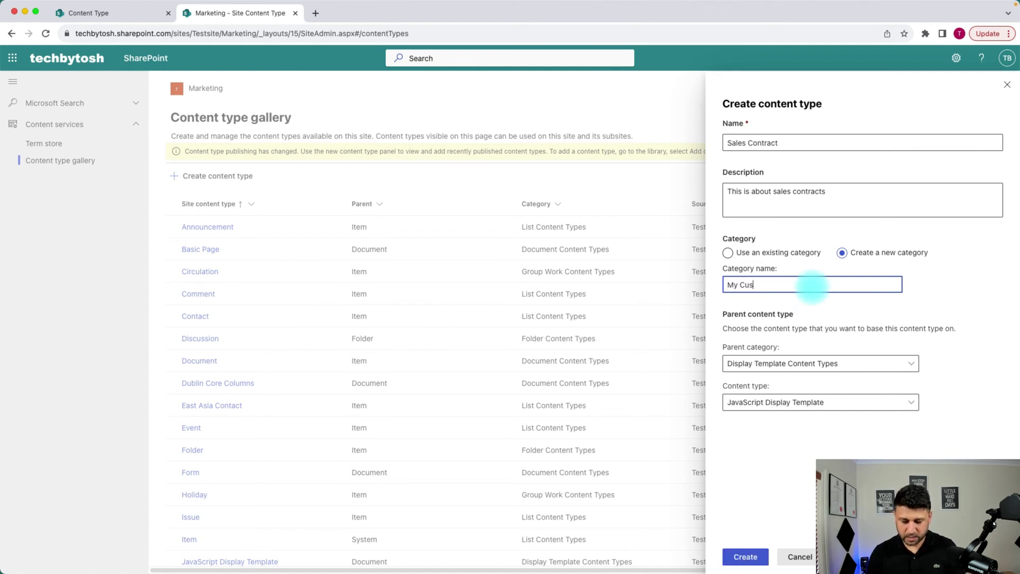
type("tom ")
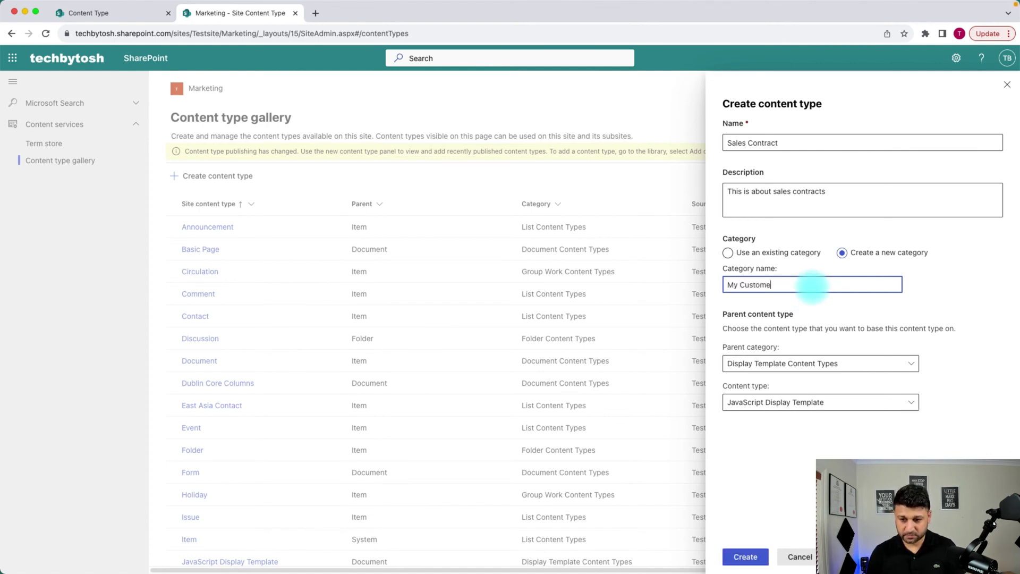
type("Co")
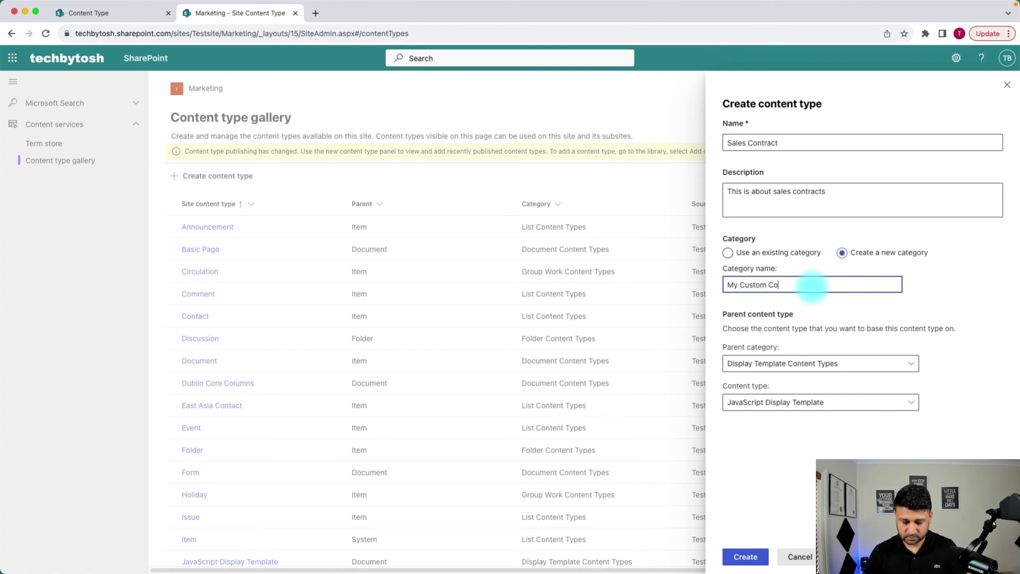
type("ntent Types")
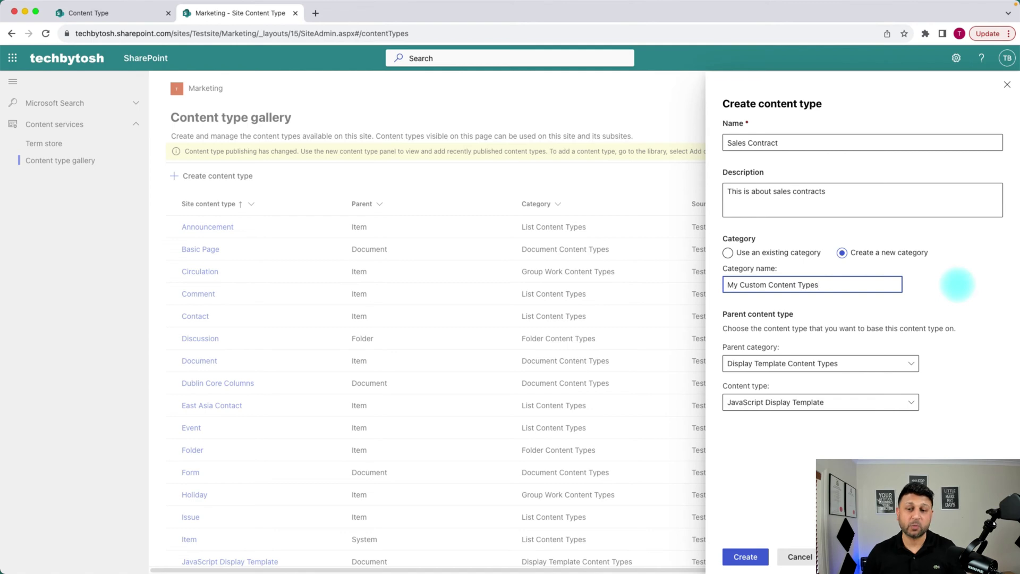
left_click(962, 280)
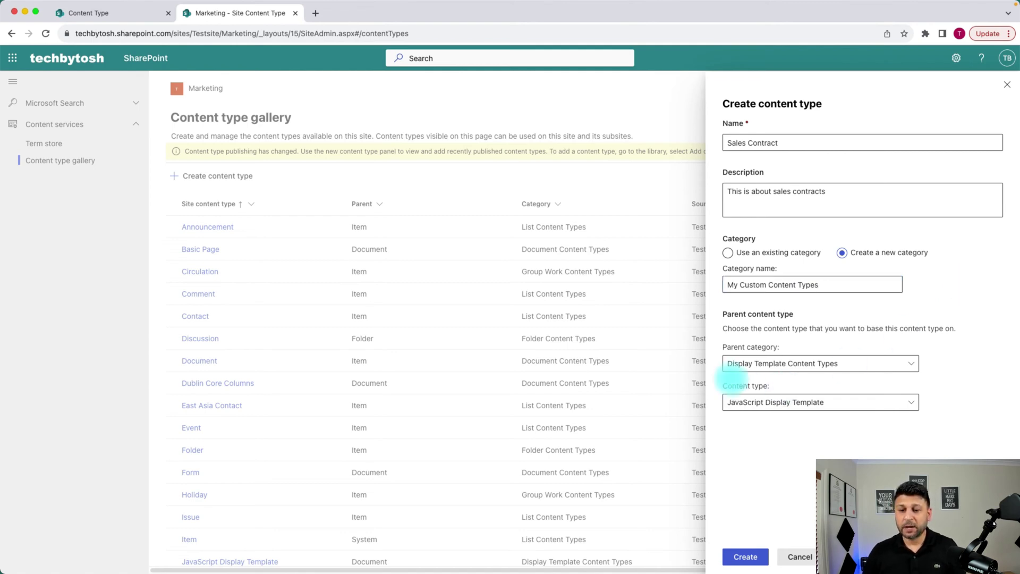
Base the content type on Document from the Document Content Types parent category and create it.
left_click(903, 363)
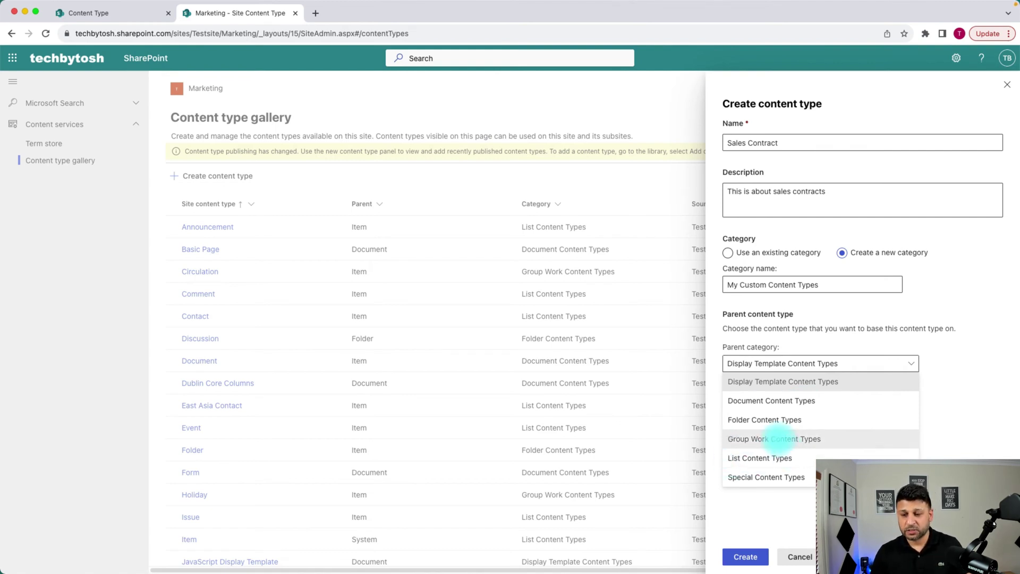
left_click(763, 401)
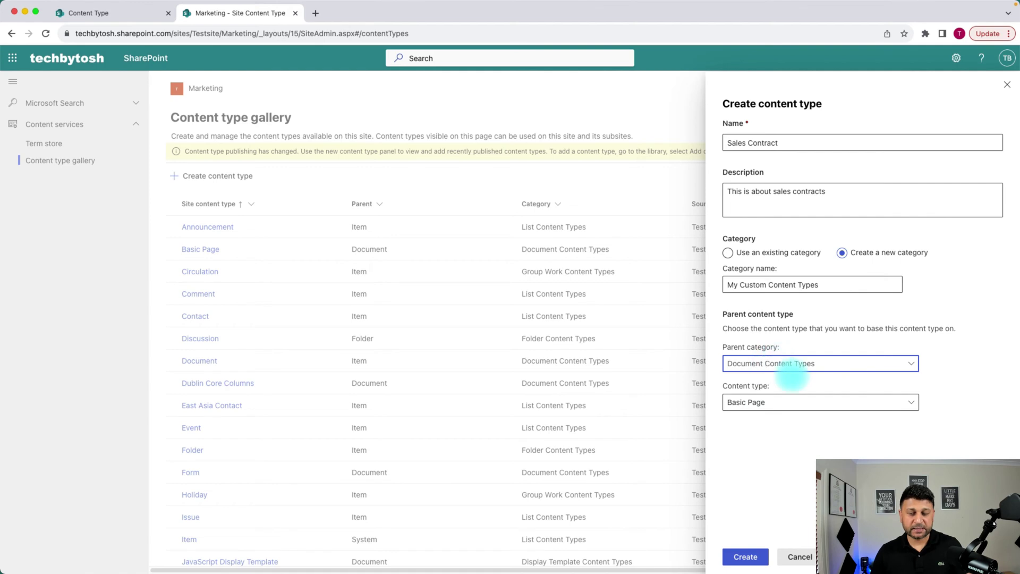
left_click(807, 401)
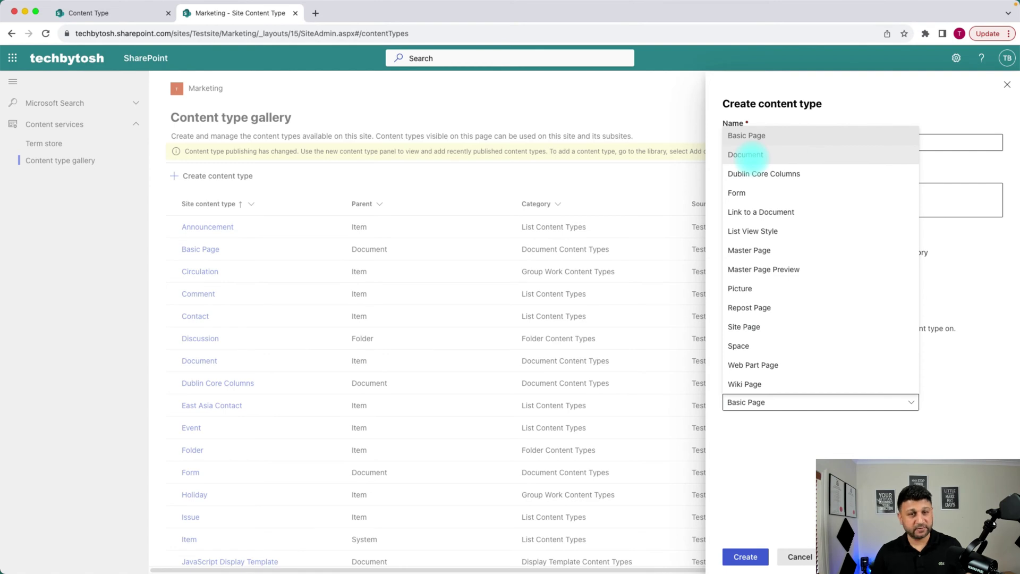
left_click(751, 155)
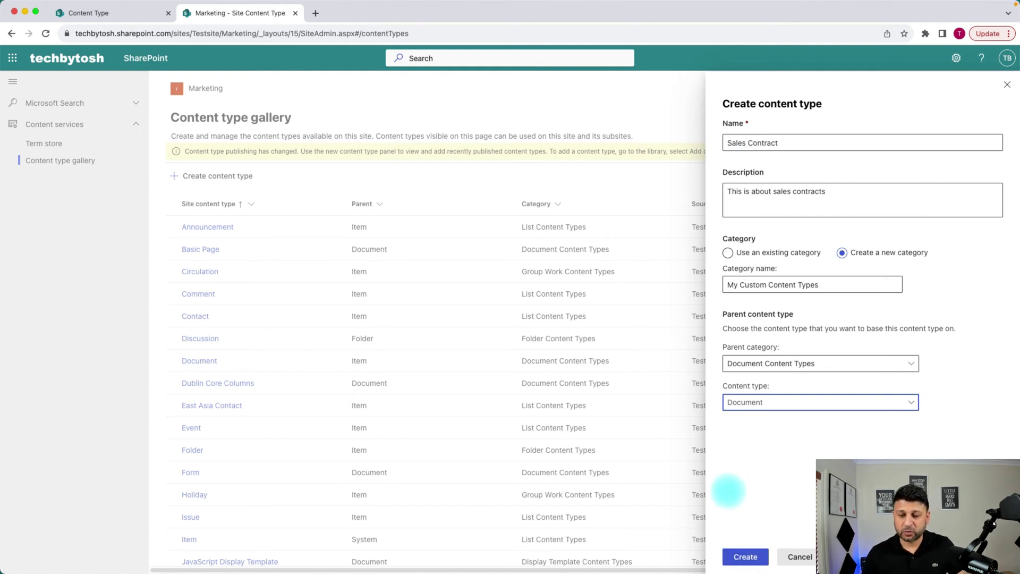
left_click(746, 557)
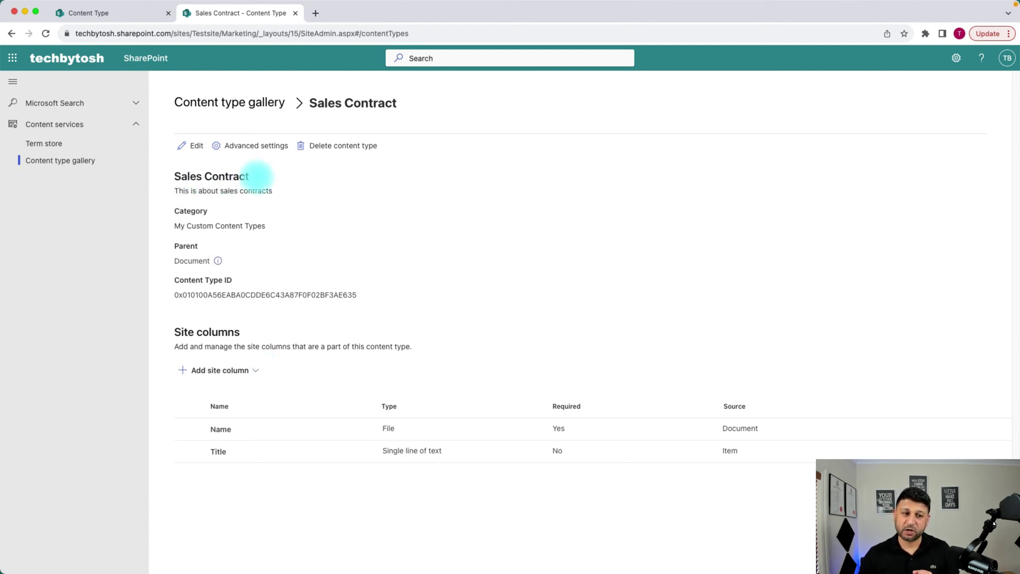
Start a new site column for Sales Contract named Sales Person, in a new category named My Custom Columns.
left_click(210, 370)
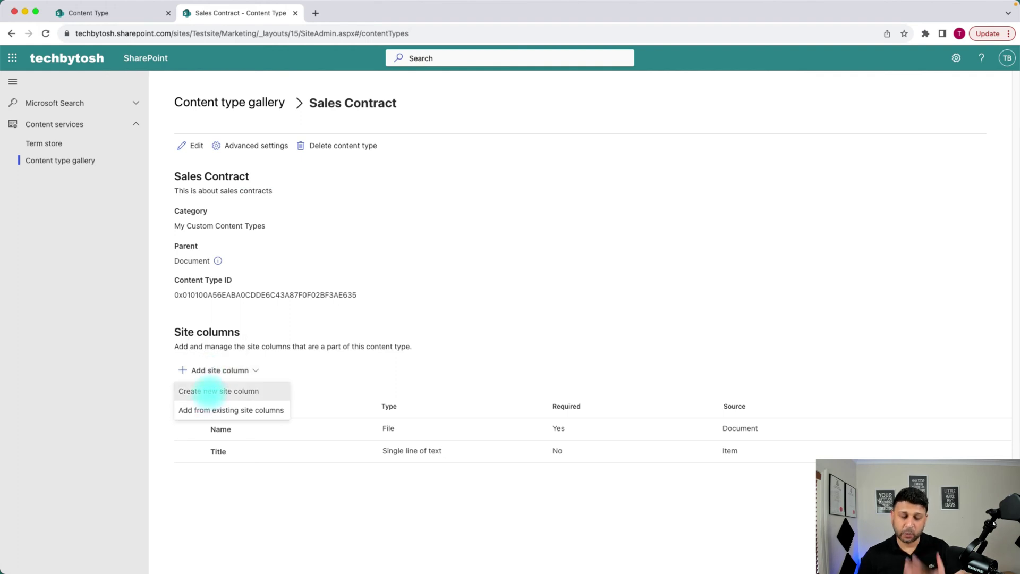
left_click(209, 391)
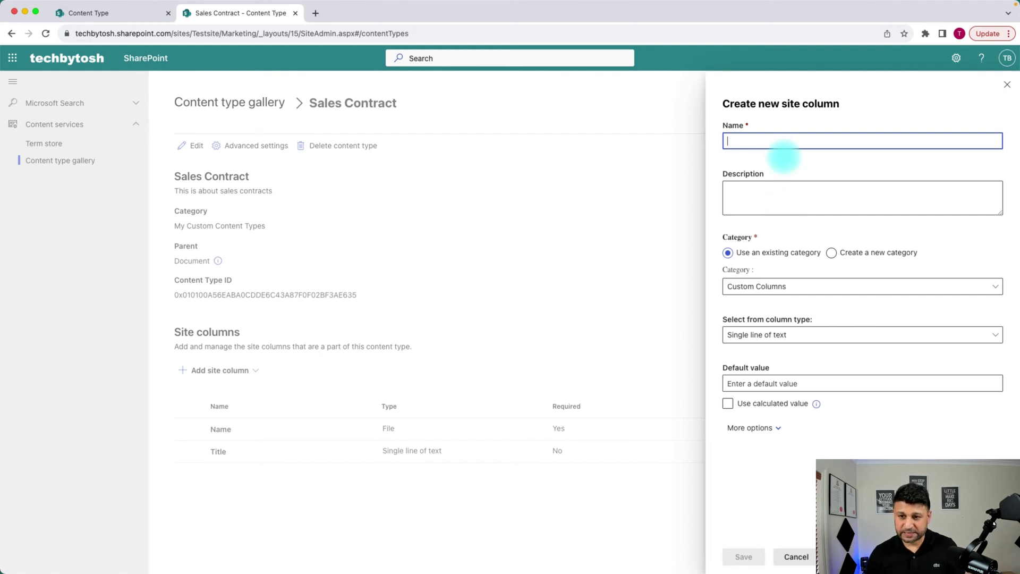
type("Sales")
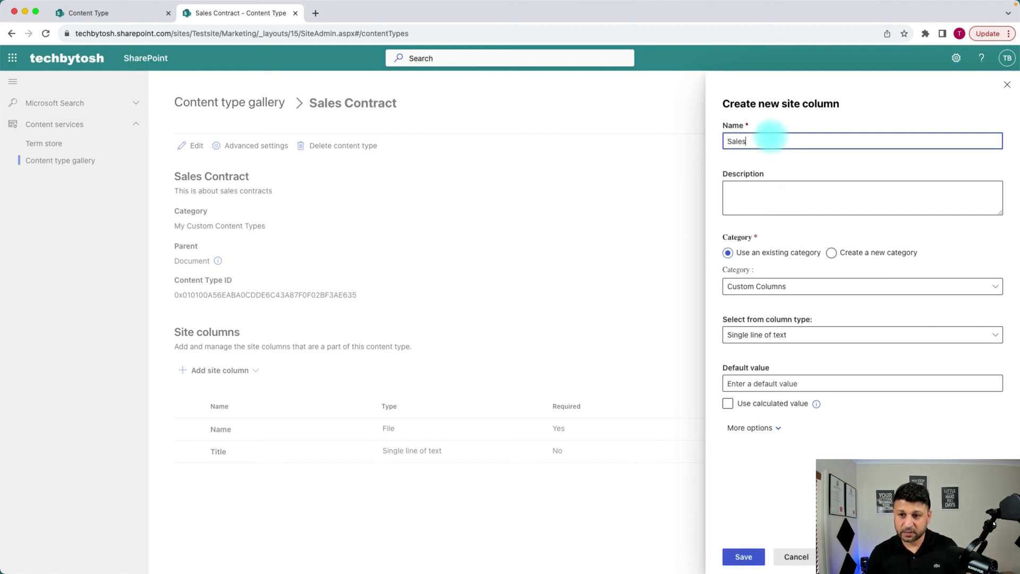
type(" Person")
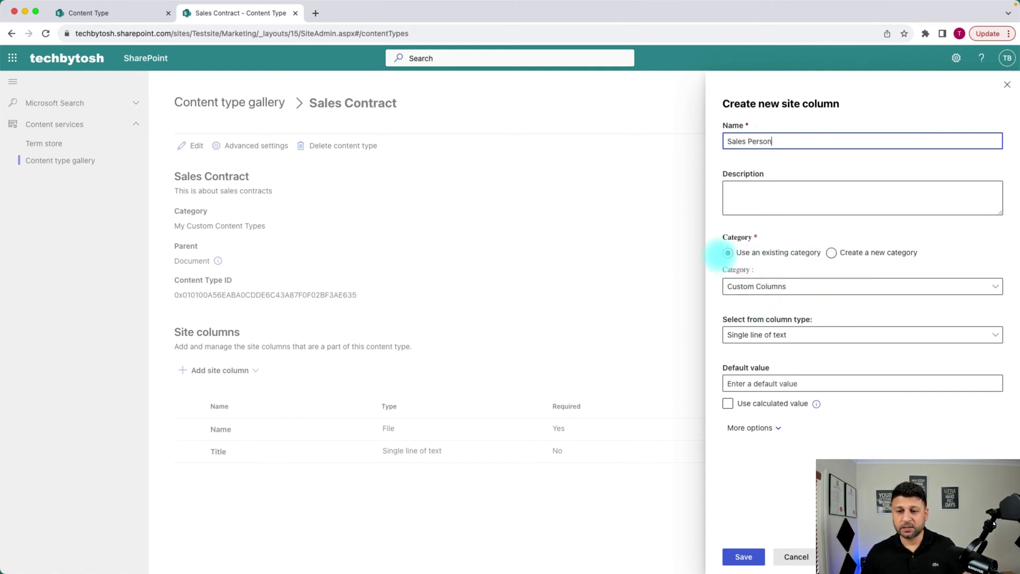
left_click(832, 252)
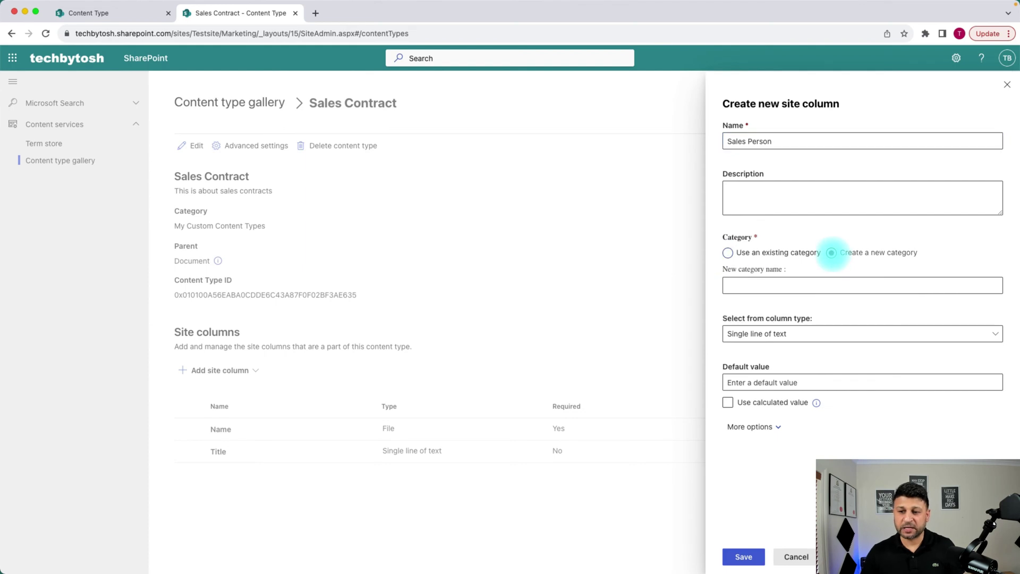
left_click(780, 286)
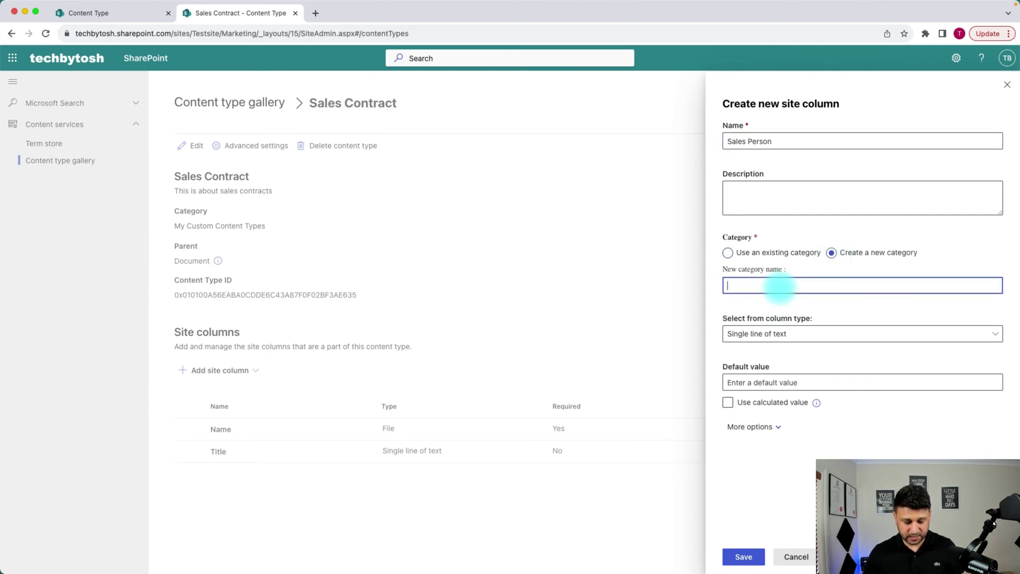
type("My C")
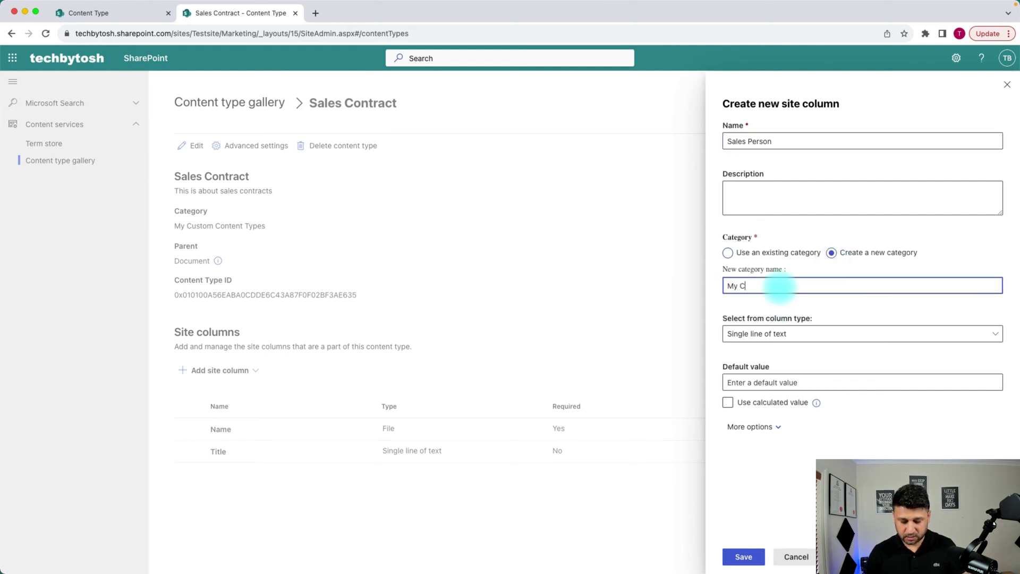
type("ustom ")
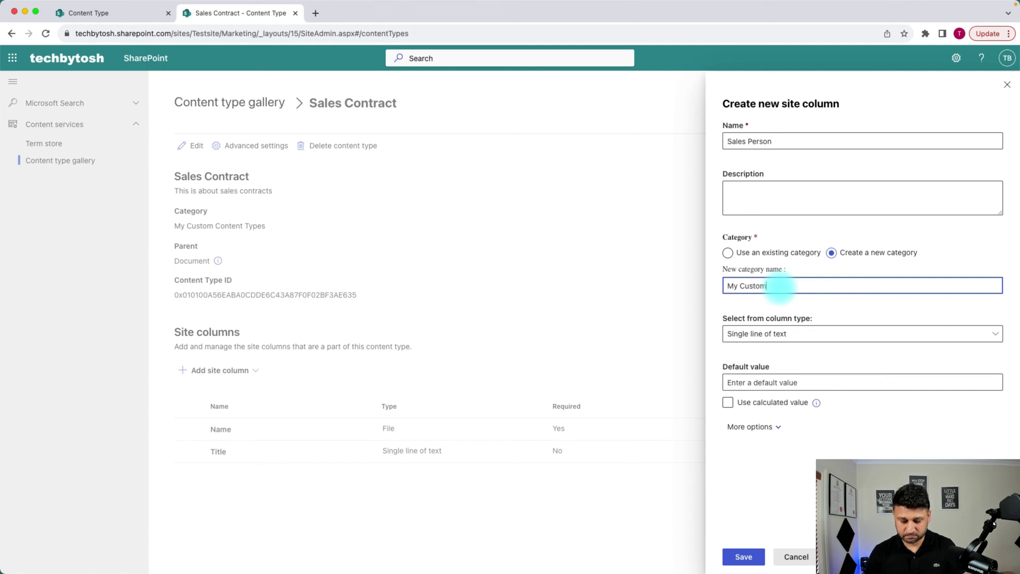
type("Columns")
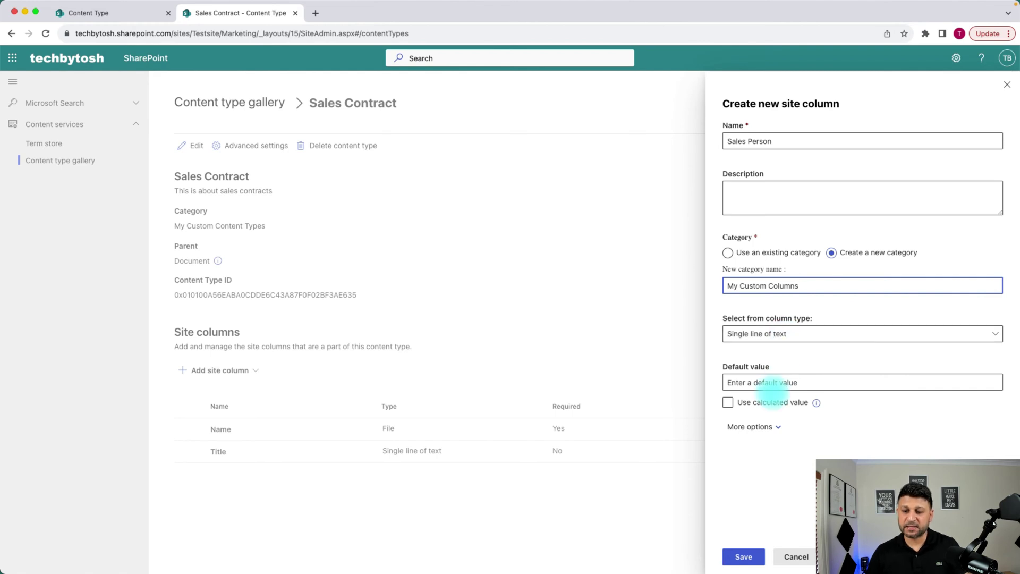
Require the Sales Person column to contain information and save the column.
left_click(763, 427)
left_click(733, 500)
scroll(714, 449, "down", 1)
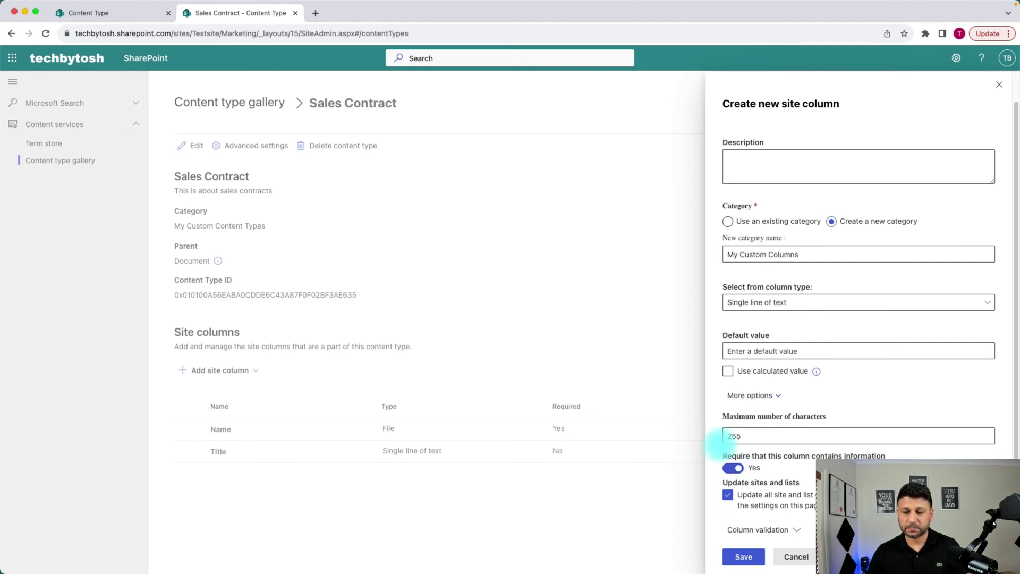
scroll(716, 447, "down", 1)
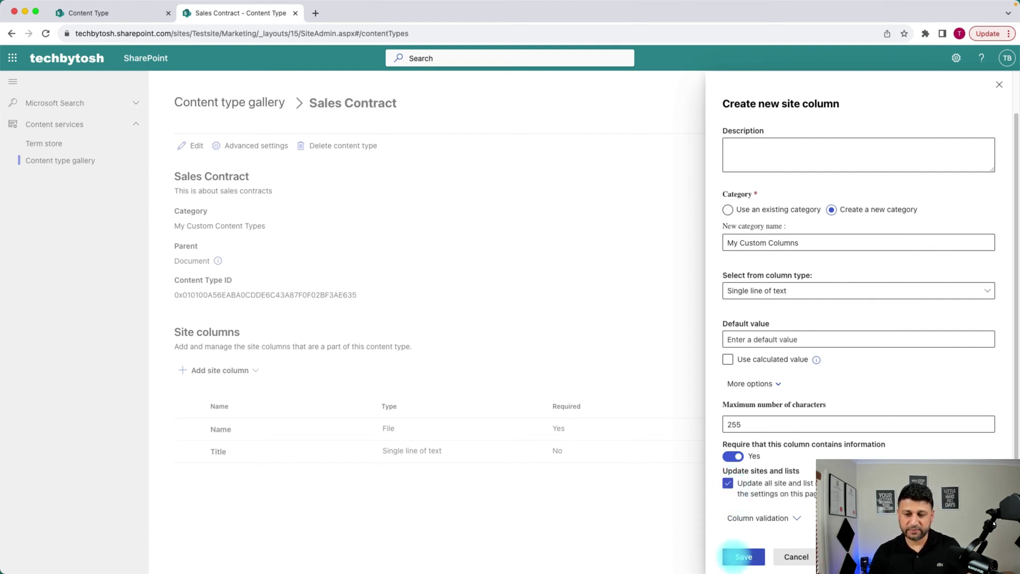
left_click(743, 556)
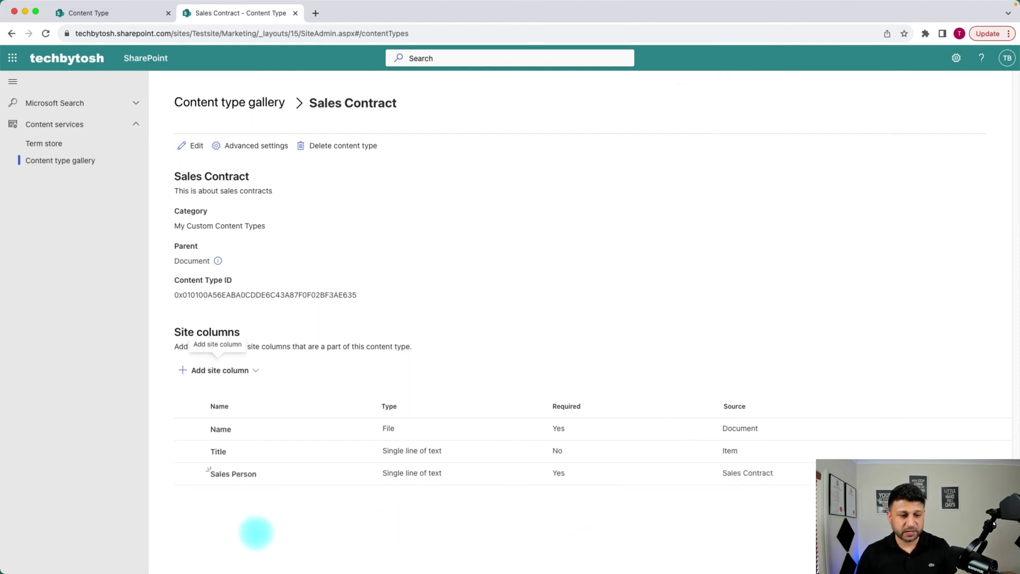
Add a new site column named Client Company to Sales Contract, require it to contain information, and save it.
left_click(221, 371)
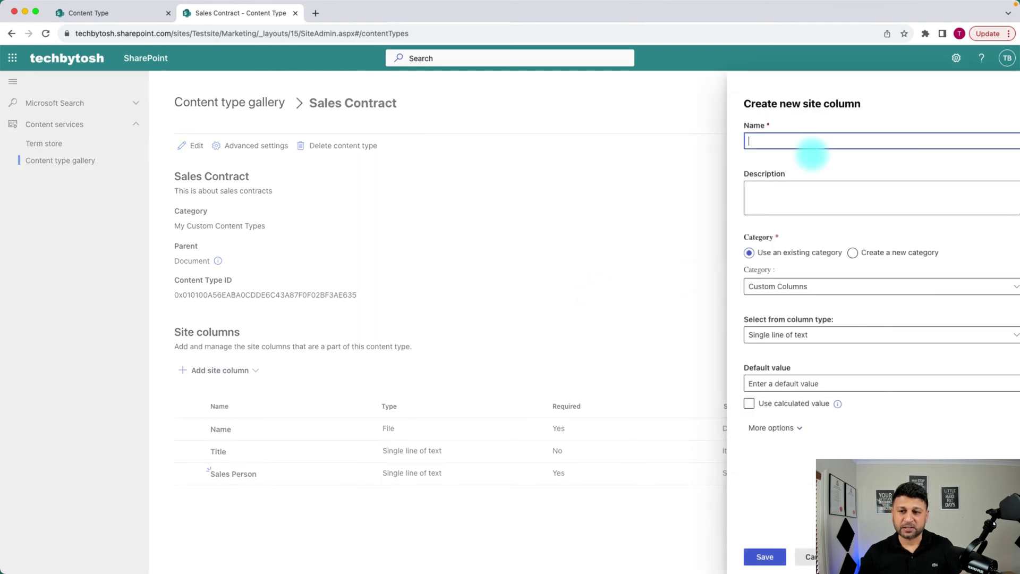
type("Clinet")
key("BackSpace")
key("BackSpace")
key("BackSpace")
type("ent ")
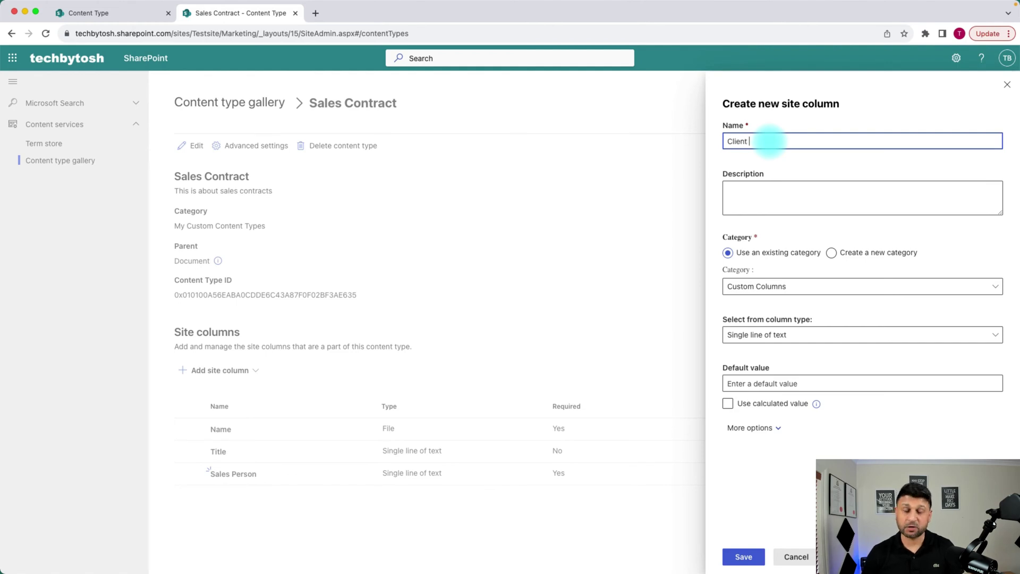
type("Company")
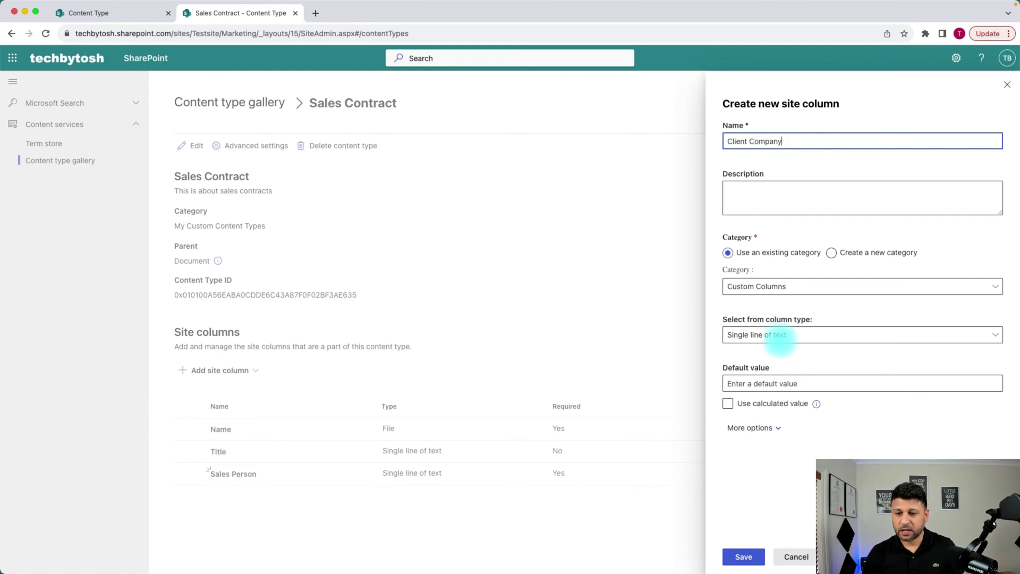
left_click(744, 428)
left_click(733, 500)
left_click(743, 556)
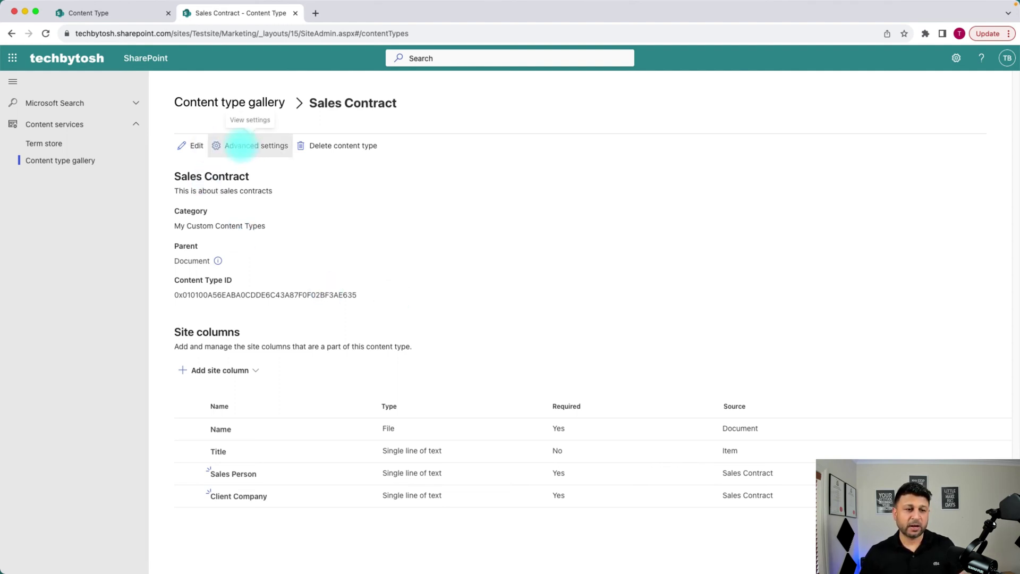
Upload Sales Contract.docx as the document template for the Sales Contract content type and save the advanced settings.
left_click(242, 145)
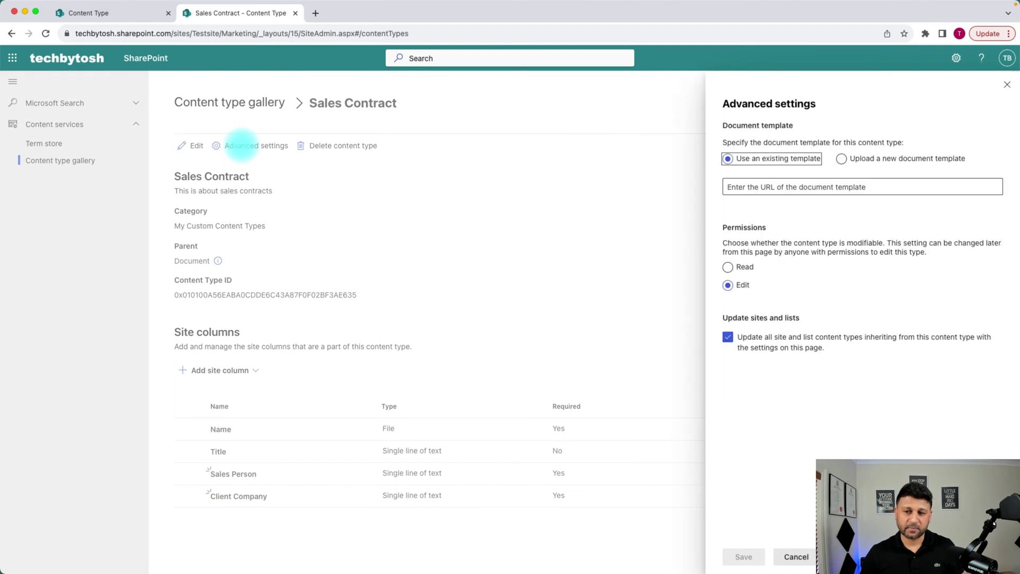
left_click(841, 158)
left_click(746, 187)
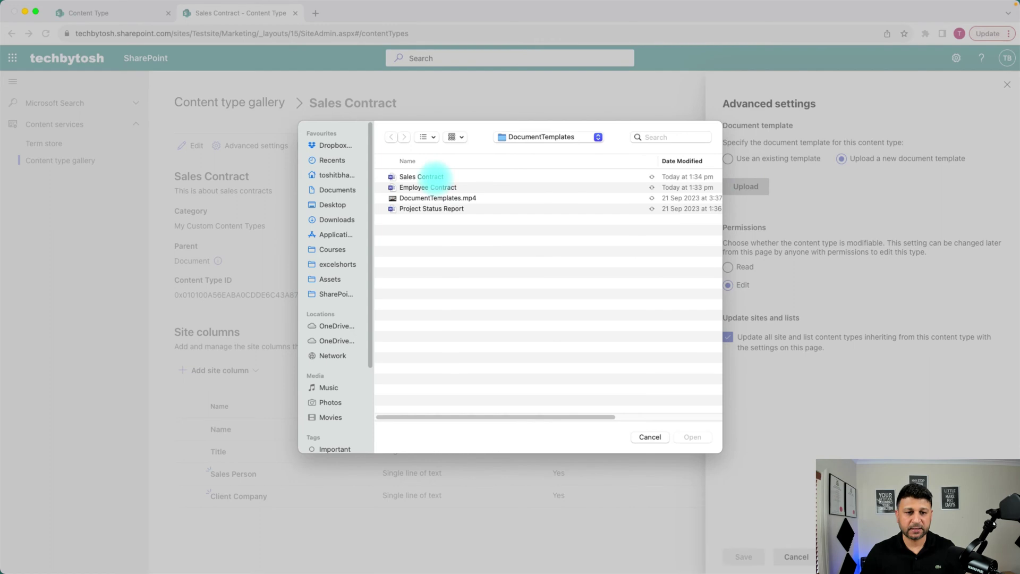
left_click(435, 176)
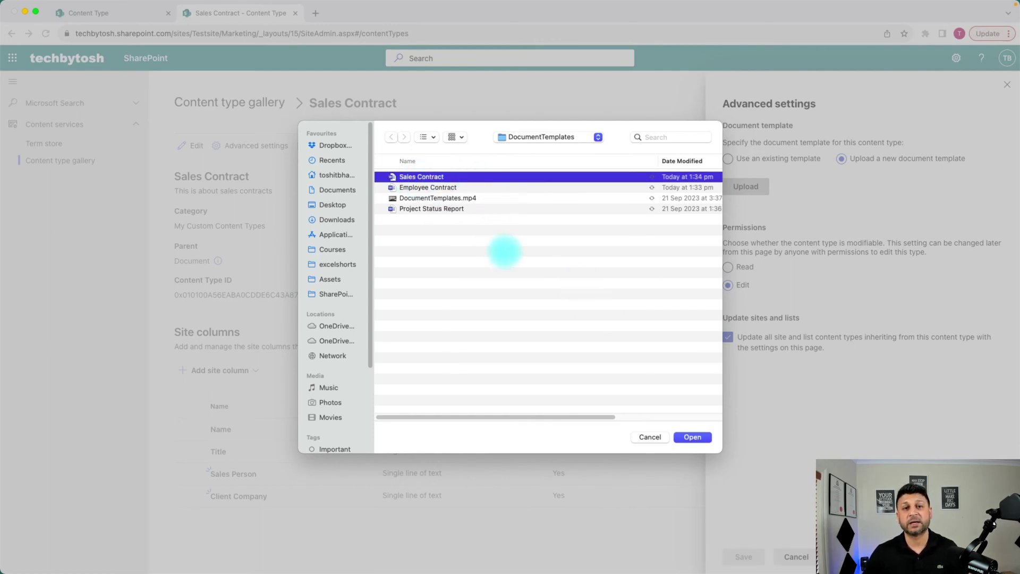
left_click(692, 437)
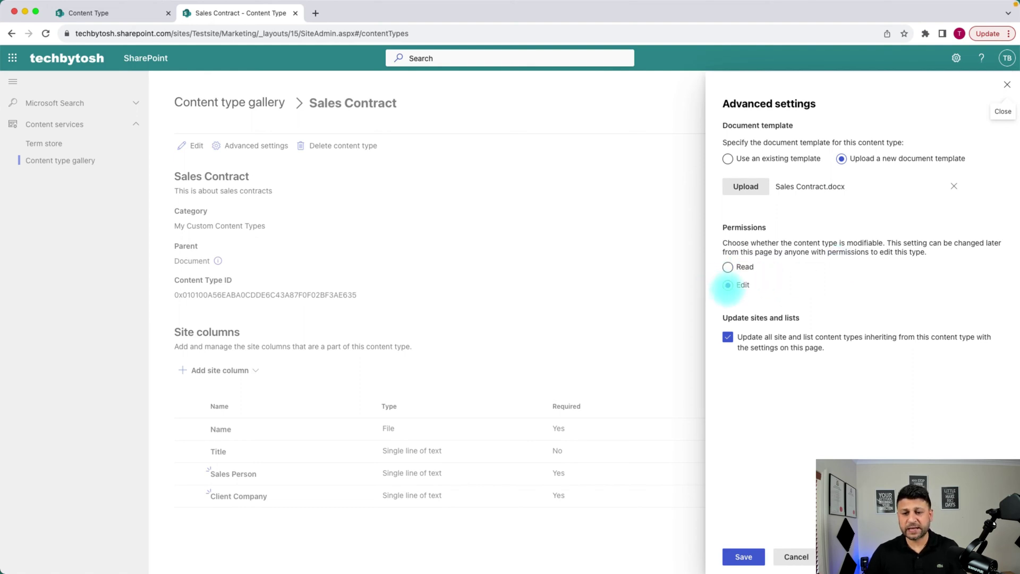
left_click(744, 556)
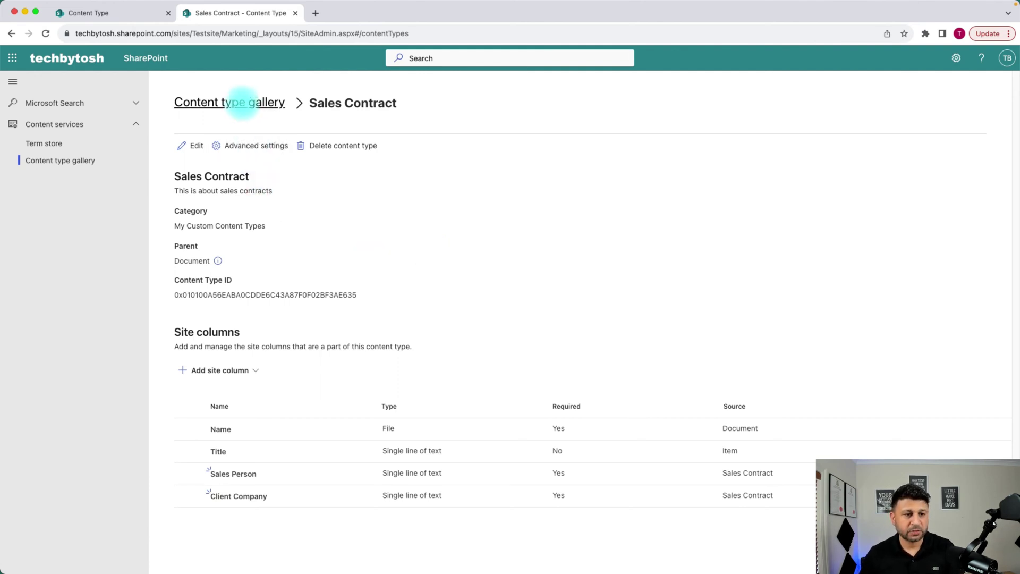
Start a new content type named Employee Contract in the existing category My Custom Content Types.
left_click(241, 103)
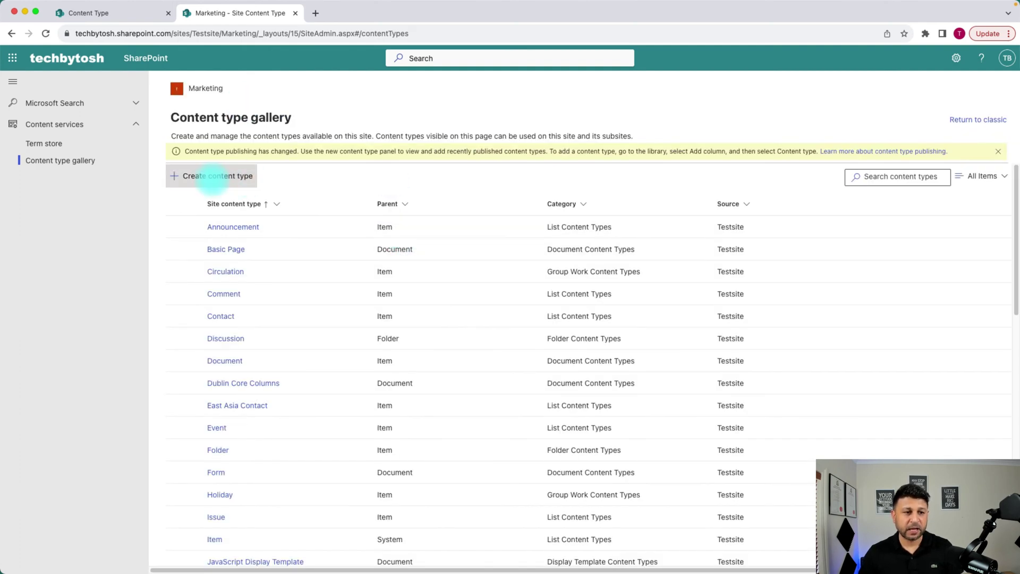
left_click(211, 176)
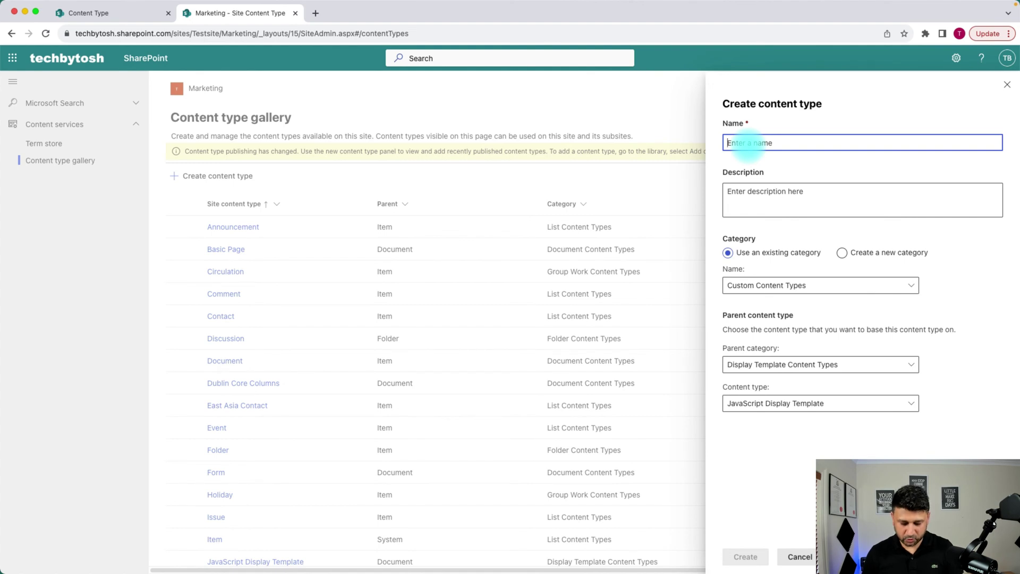
type("Employee ")
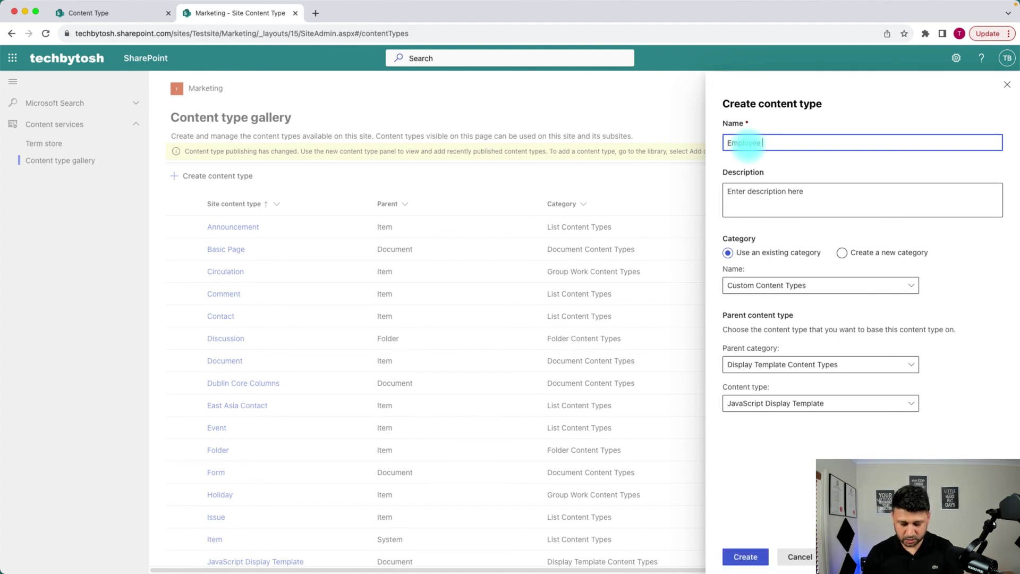
type("Contrat")
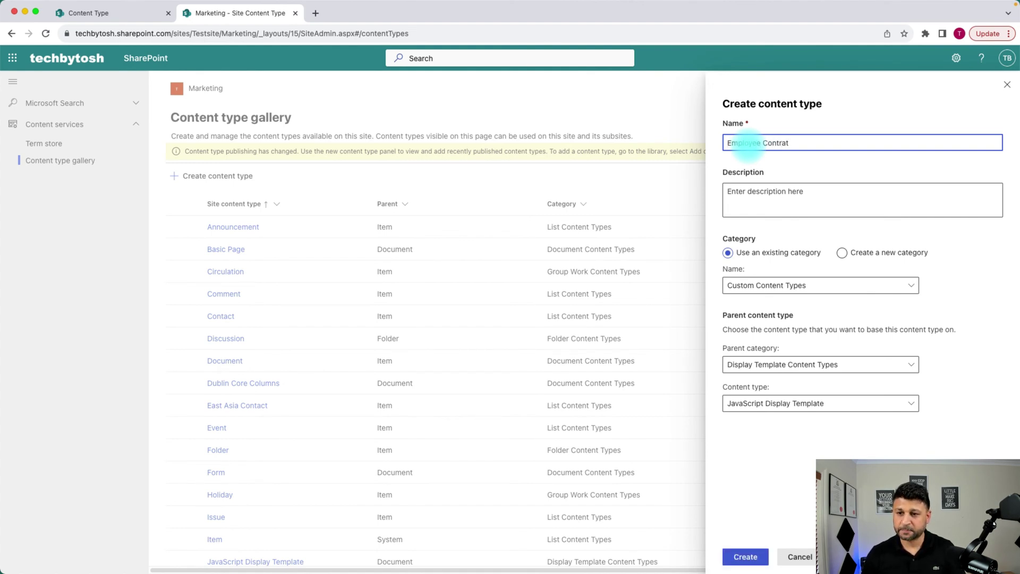
key("BackSpace")
type("ct")
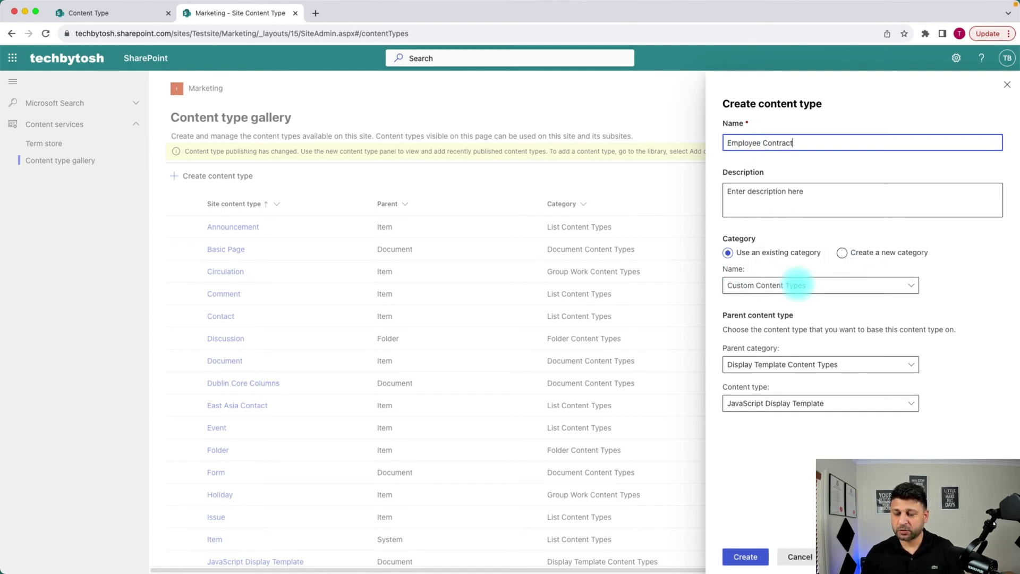
left_click(798, 284)
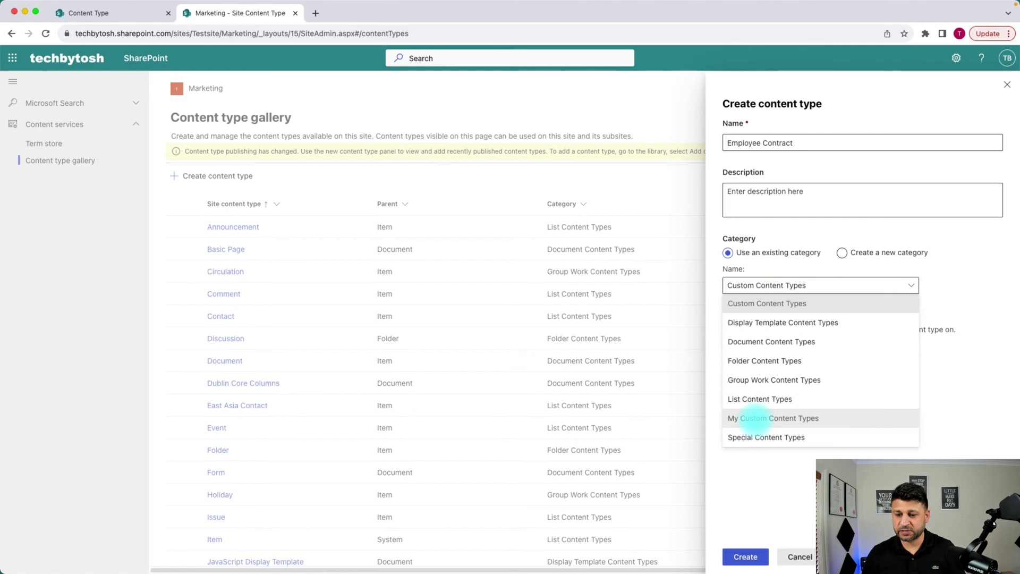
left_click(754, 419)
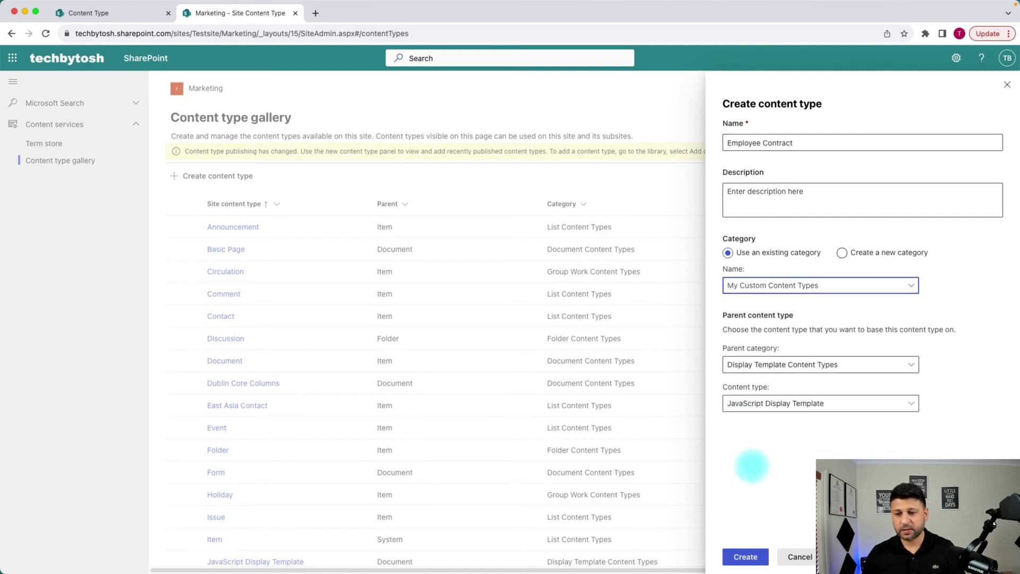
Base Employee Contract on Document from the Document Content Types parent category and create it.
left_click(772, 363)
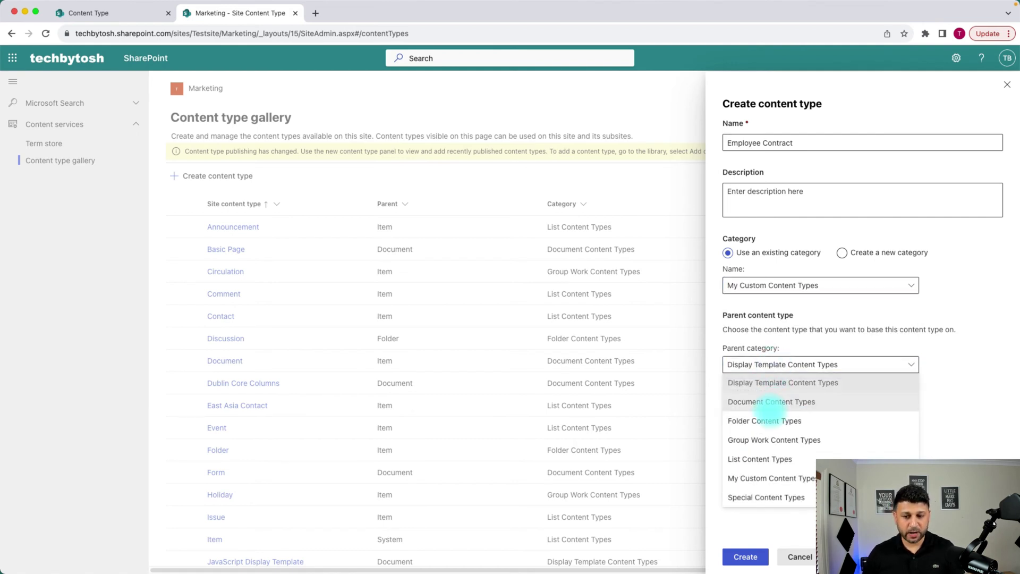
left_click(769, 399)
left_click(769, 403)
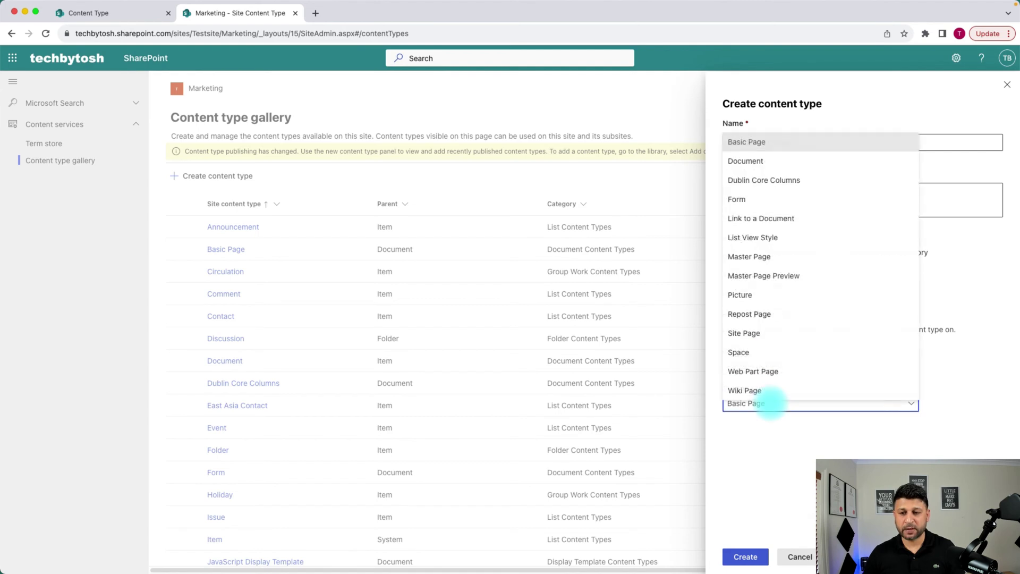
left_click(750, 156)
left_click(728, 499)
left_click(733, 558)
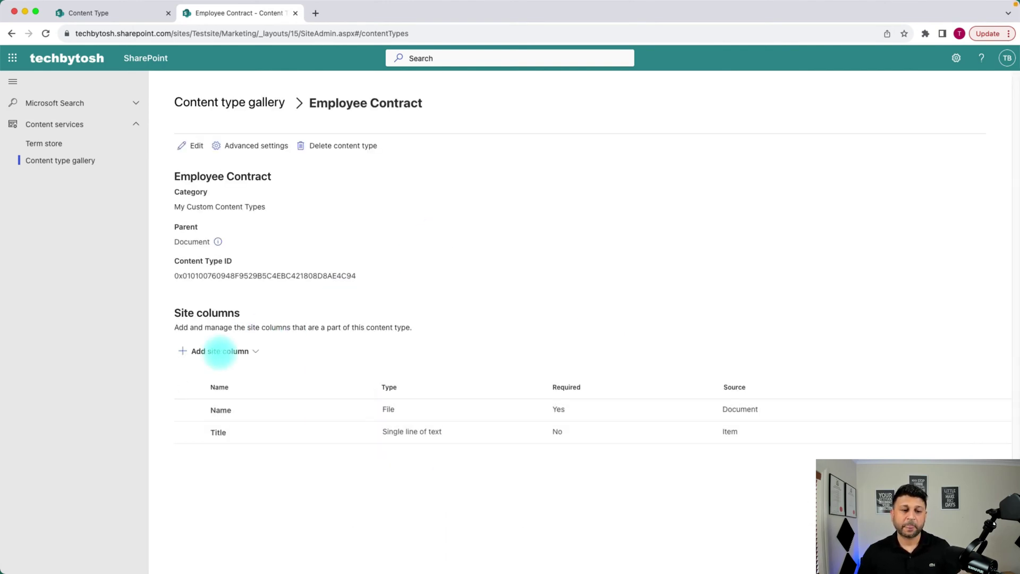
Start a new site column for Employee Contract named Employee Name, in the existing category My Custom Columns.
left_click(219, 351)
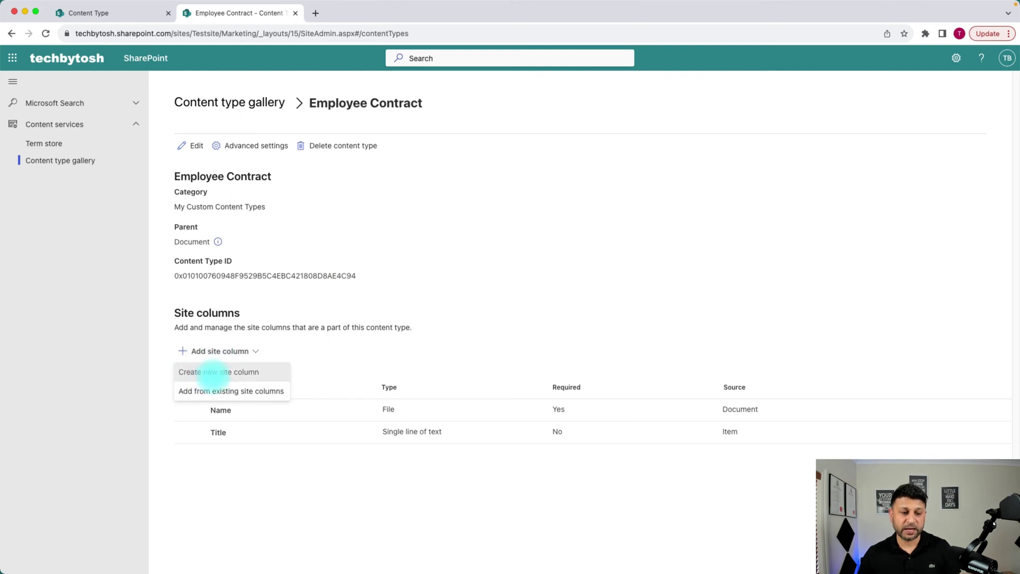
left_click(214, 371)
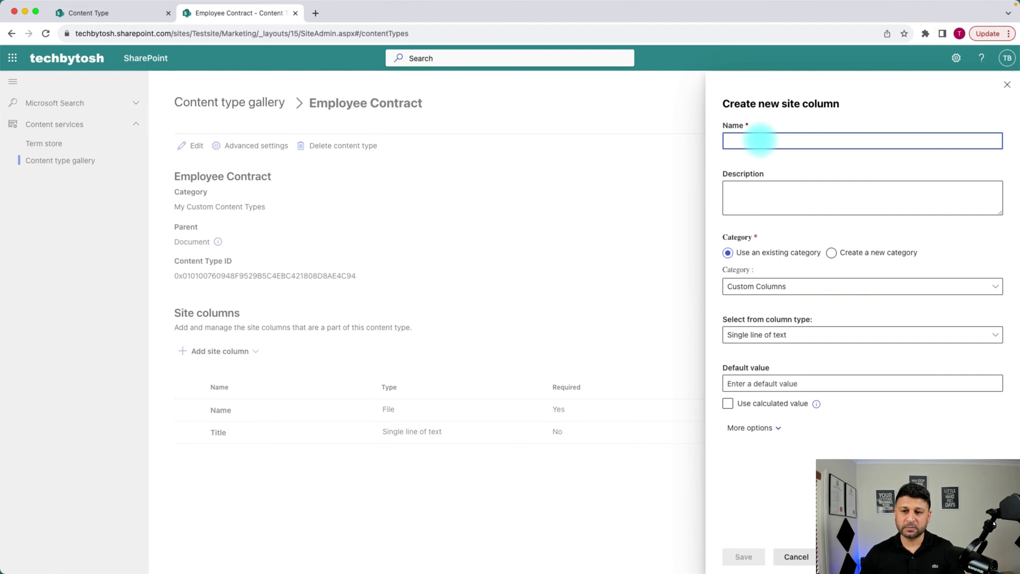
type("E")
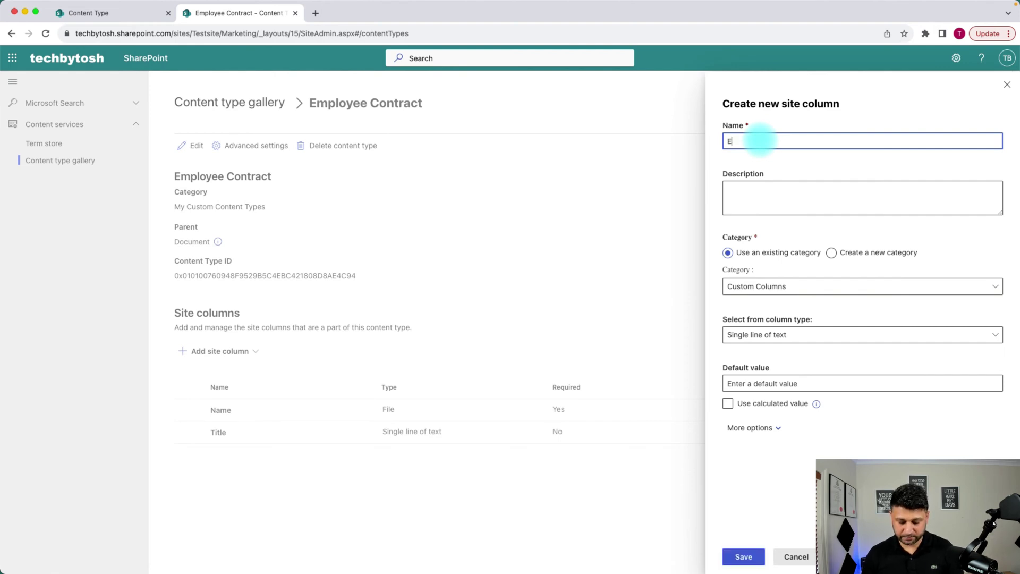
type("mployee")
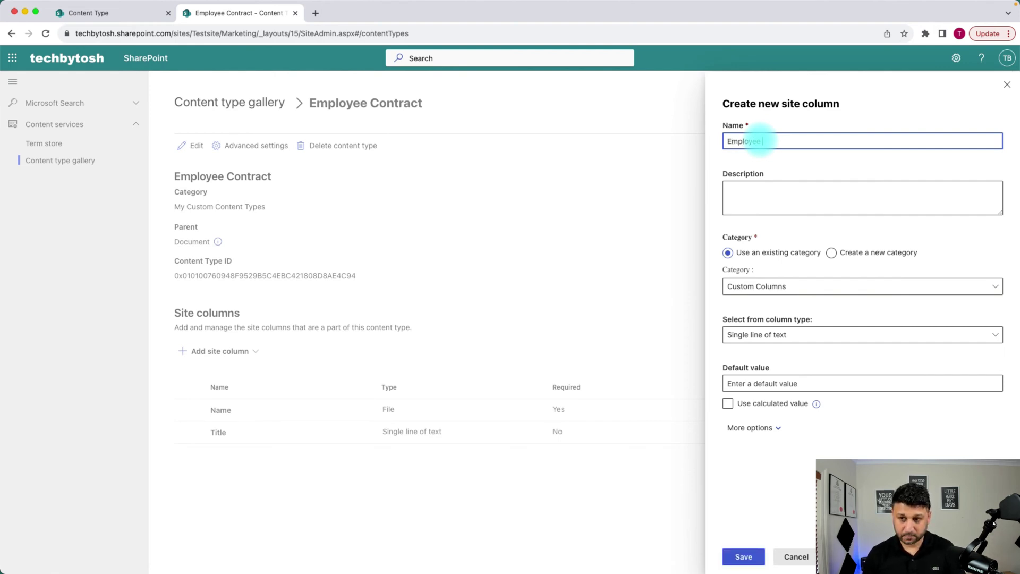
type(" Name")
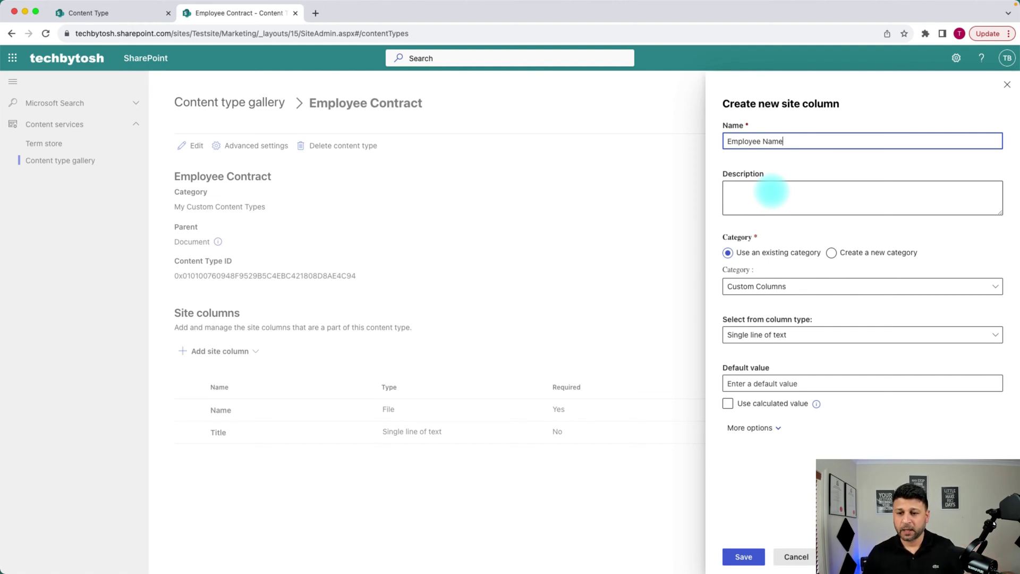
left_click(756, 286)
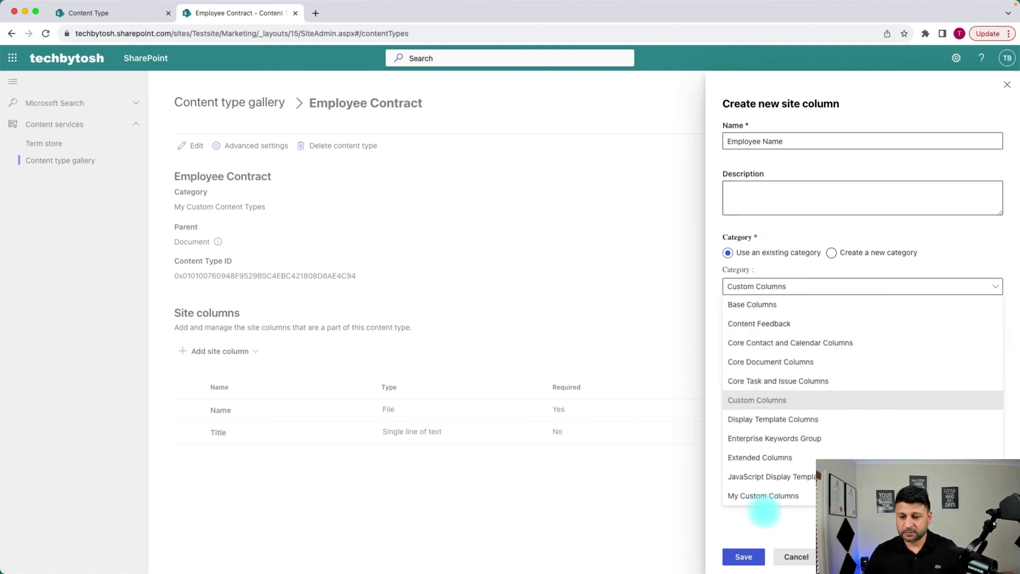
left_click(754, 495)
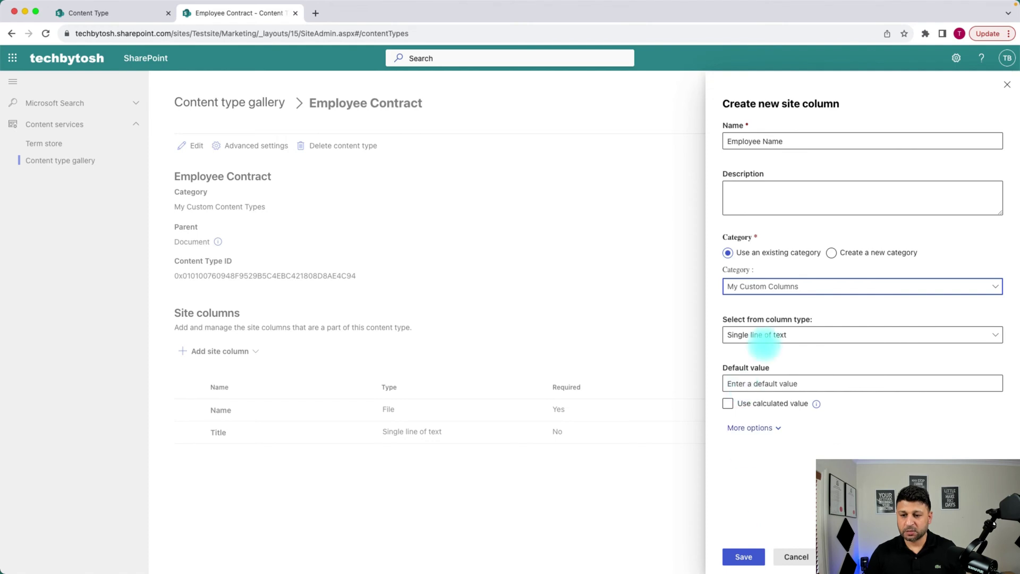
Set the Employee Name column type to Person or Group, require it to contain information, and save it.
left_click(766, 335)
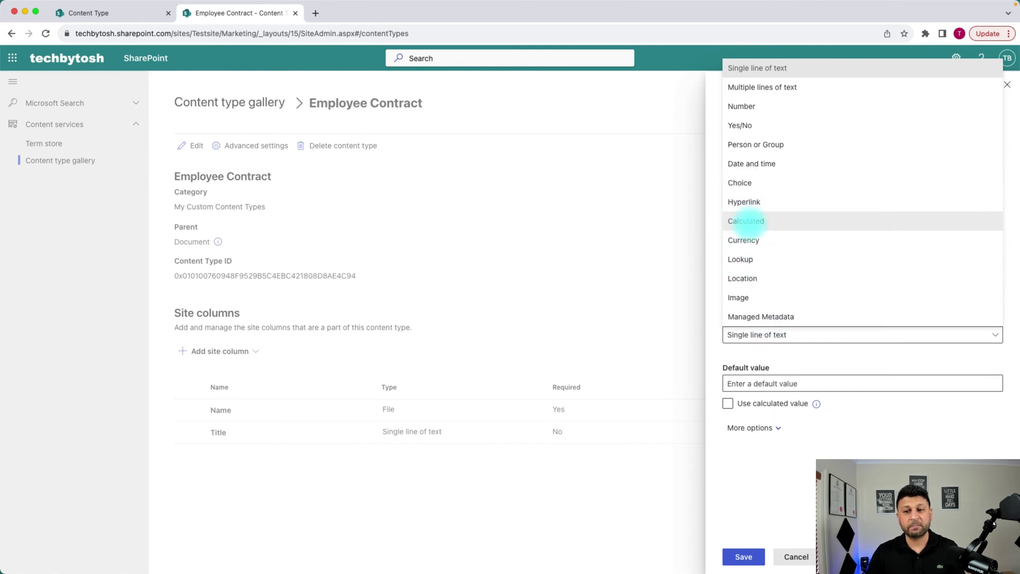
left_click(750, 145)
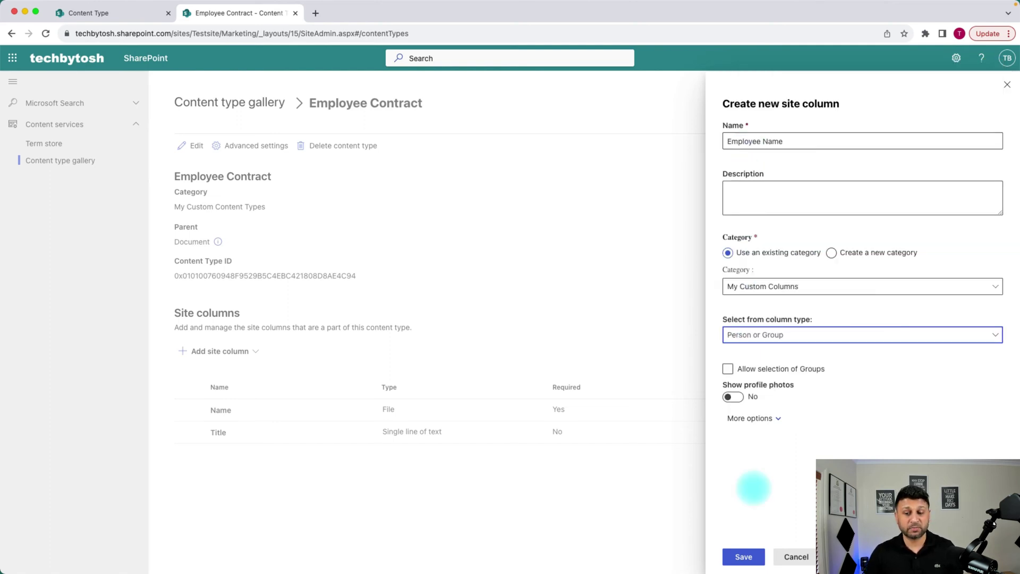
left_click(748, 419)
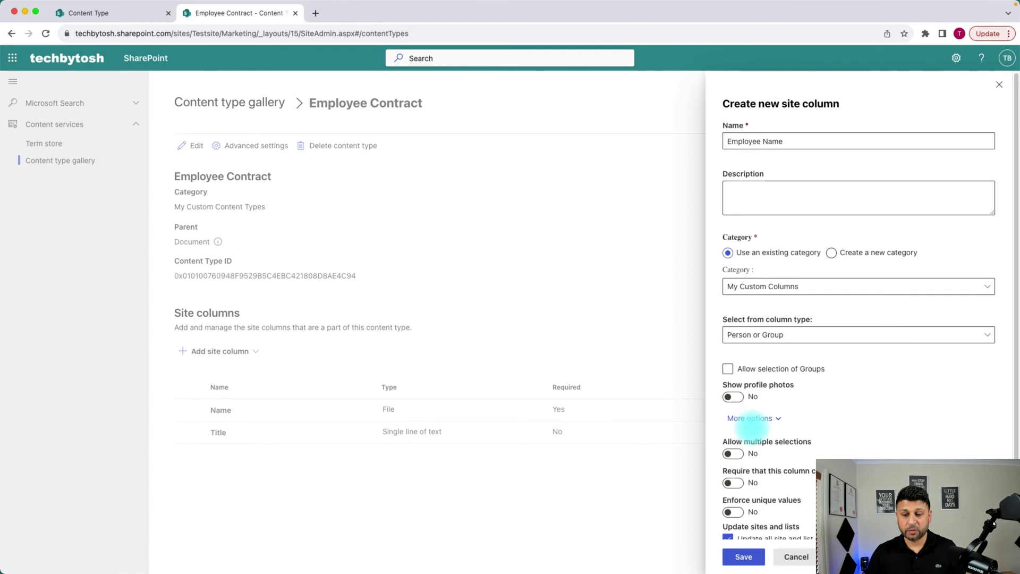
scroll(789, 467, "down", 1)
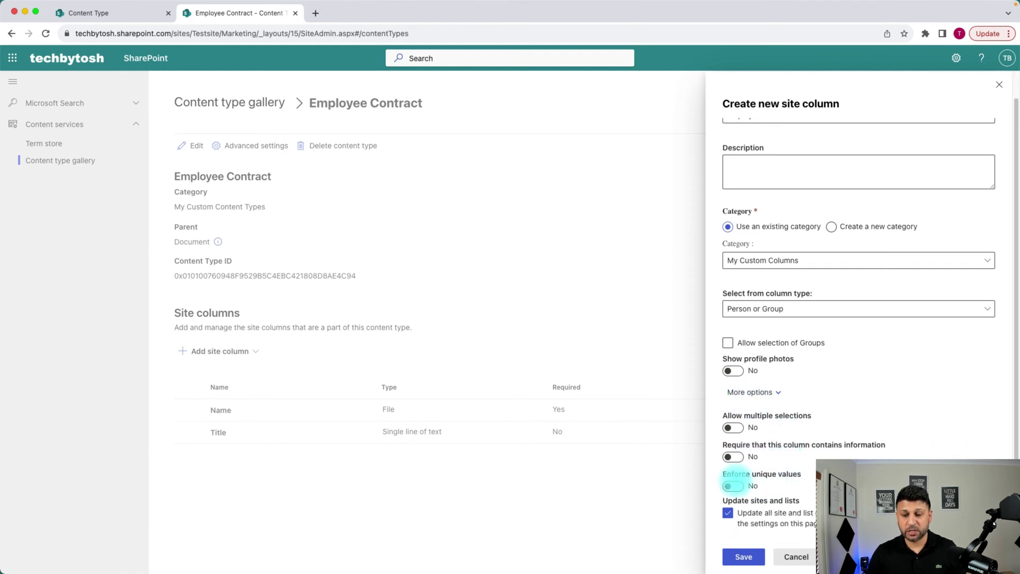
left_click(732, 456)
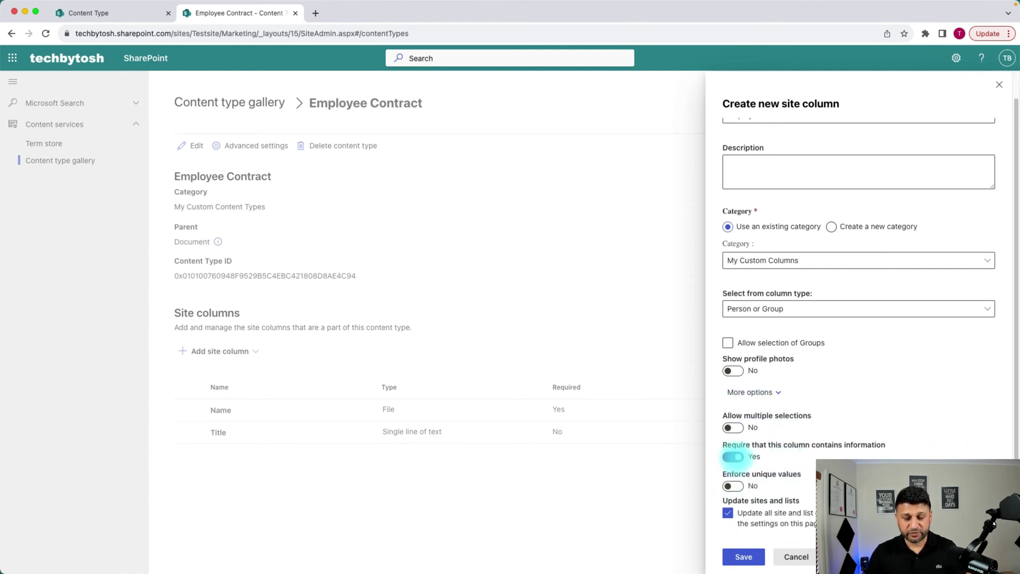
left_click(744, 556)
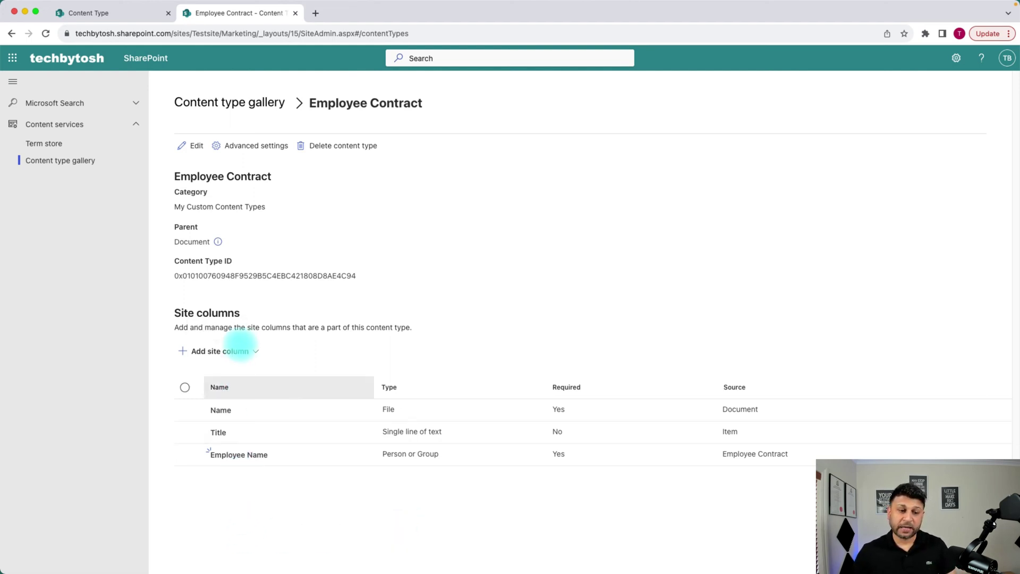
Examine the existing site columns in the My Custom Columns category for Employee Contract, including Sales Person, without adding any.
left_click(239, 351)
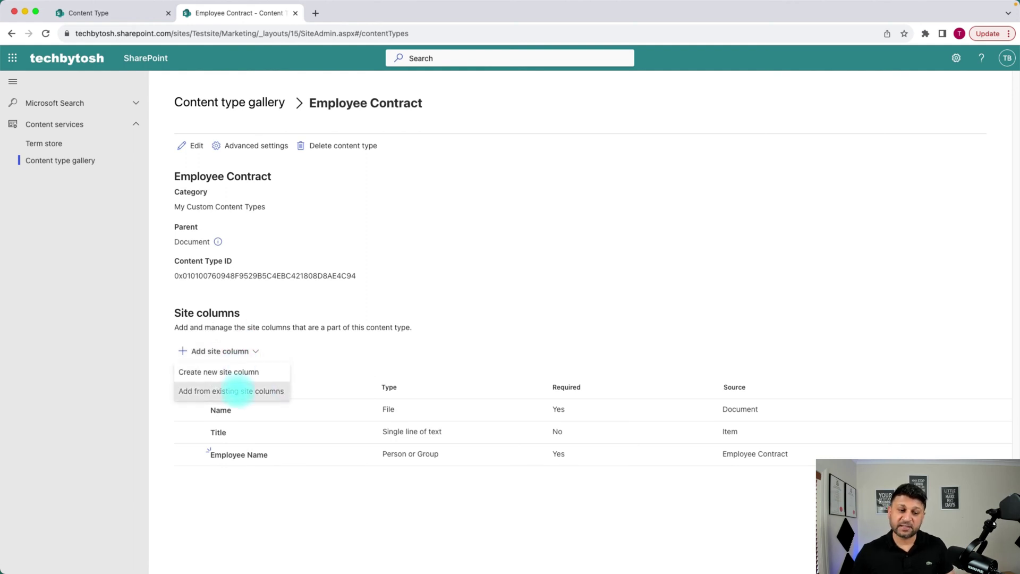
left_click(567, 338)
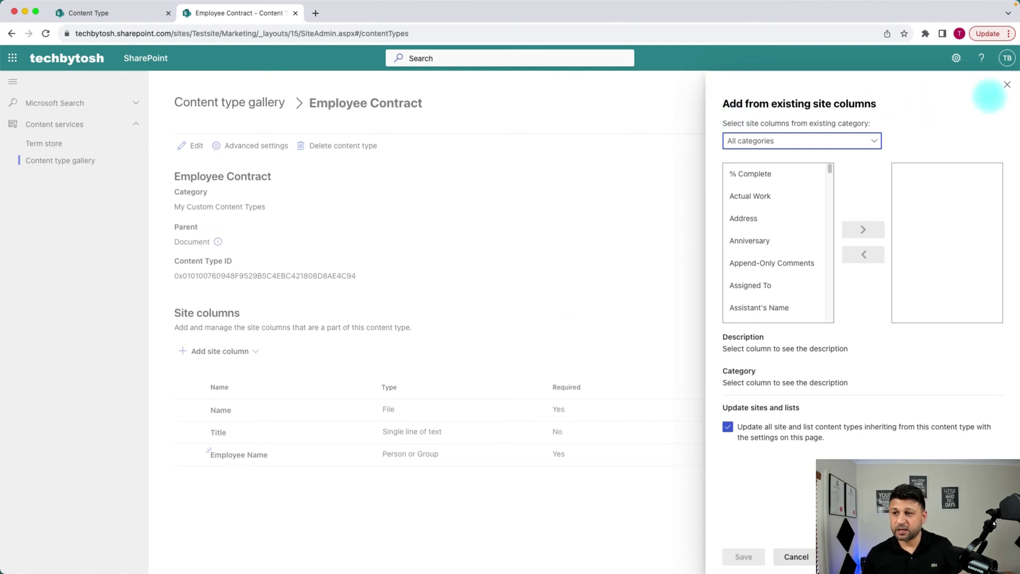
left_click(231, 348)
left_click(232, 349)
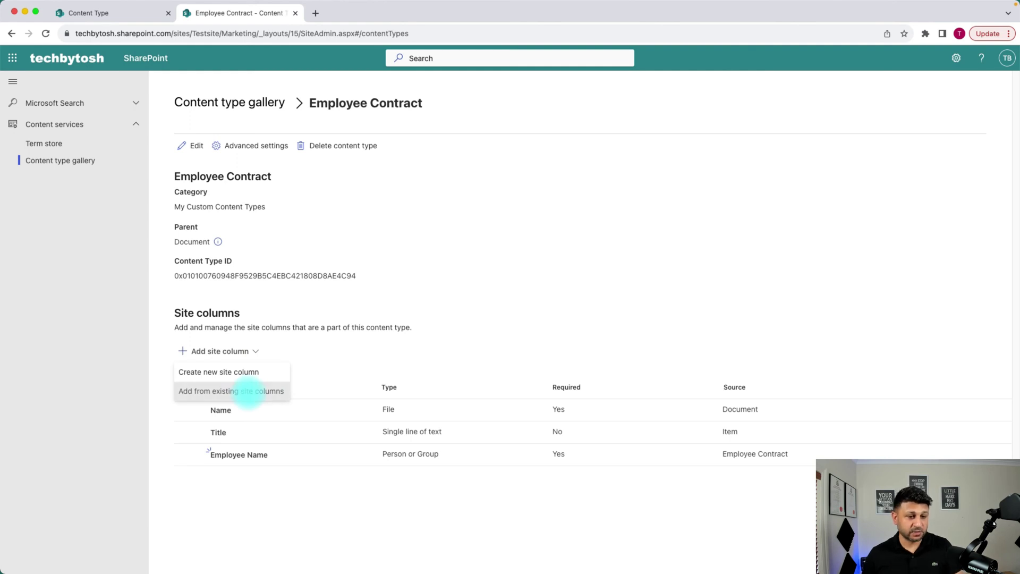
left_click(248, 393)
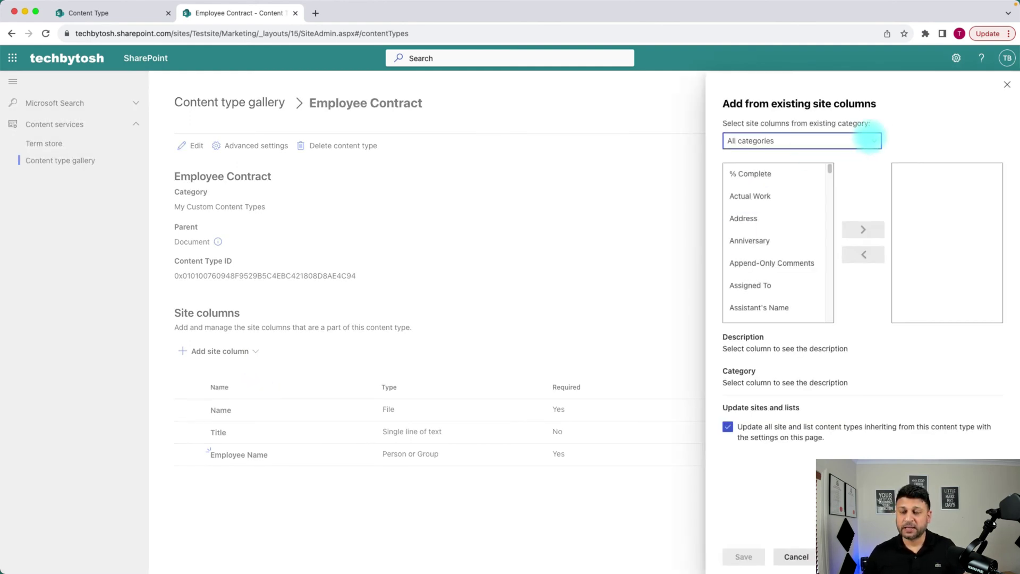
left_click(868, 139)
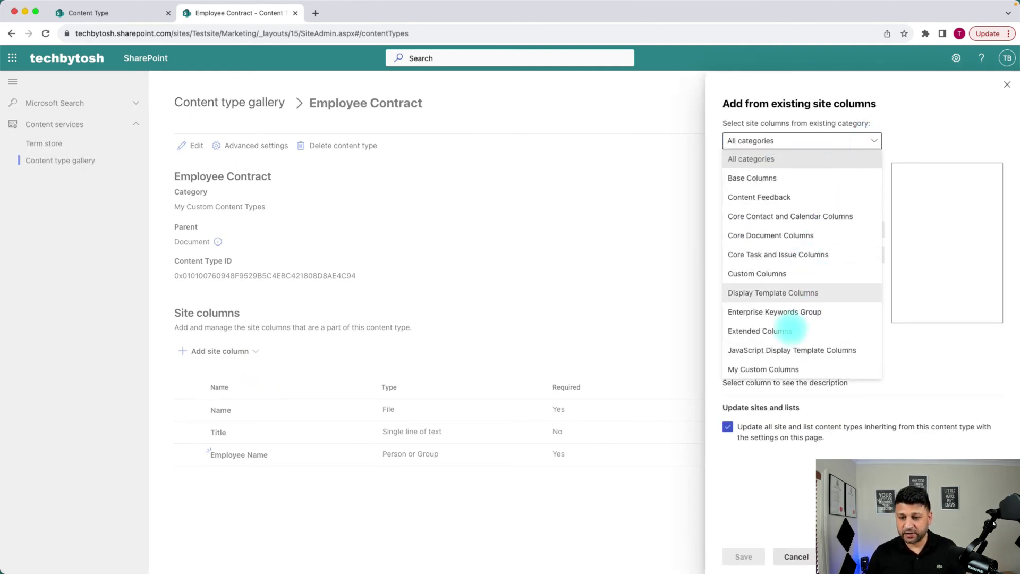
left_click(763, 369)
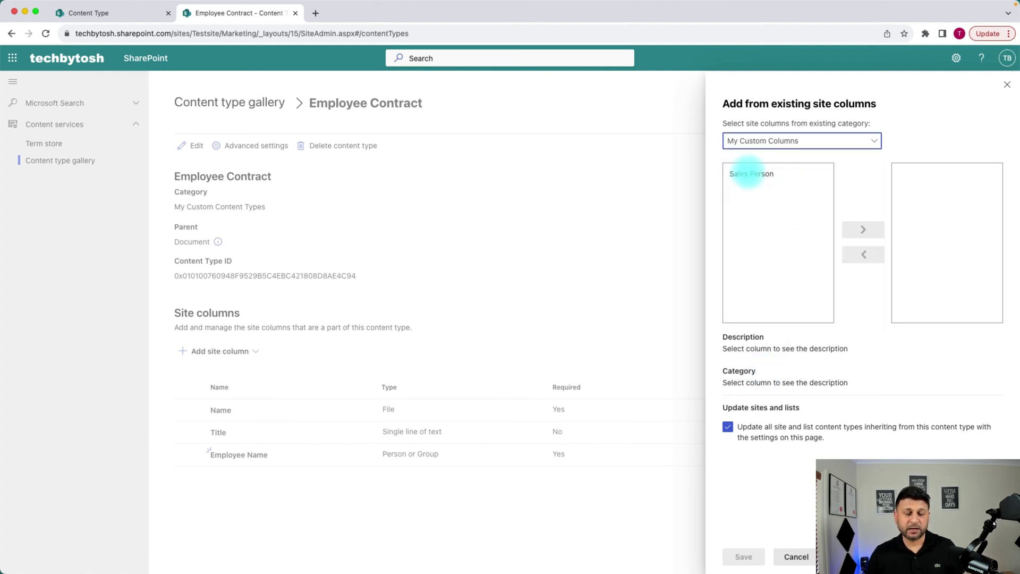
left_click(750, 173)
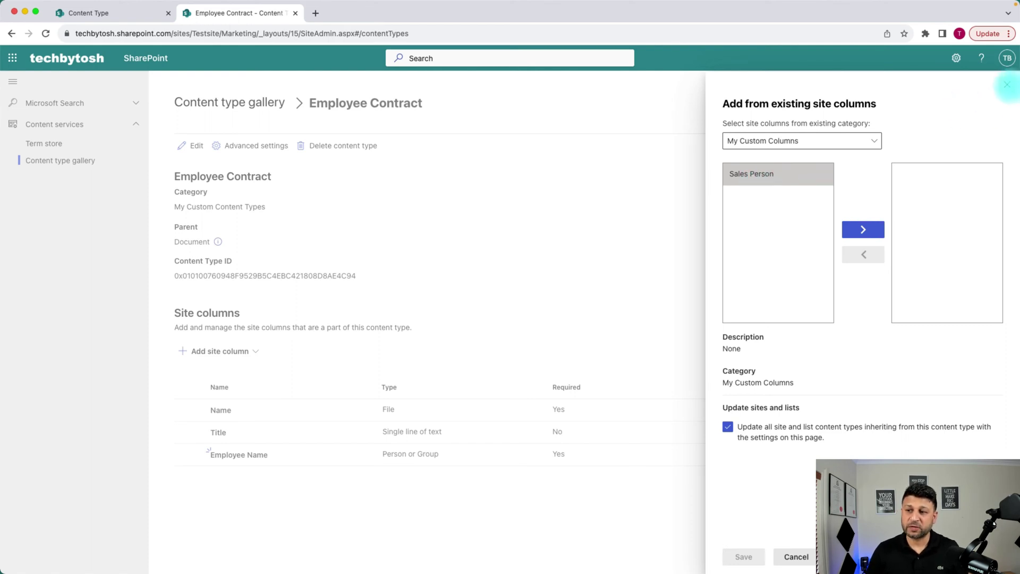
left_click(1007, 84)
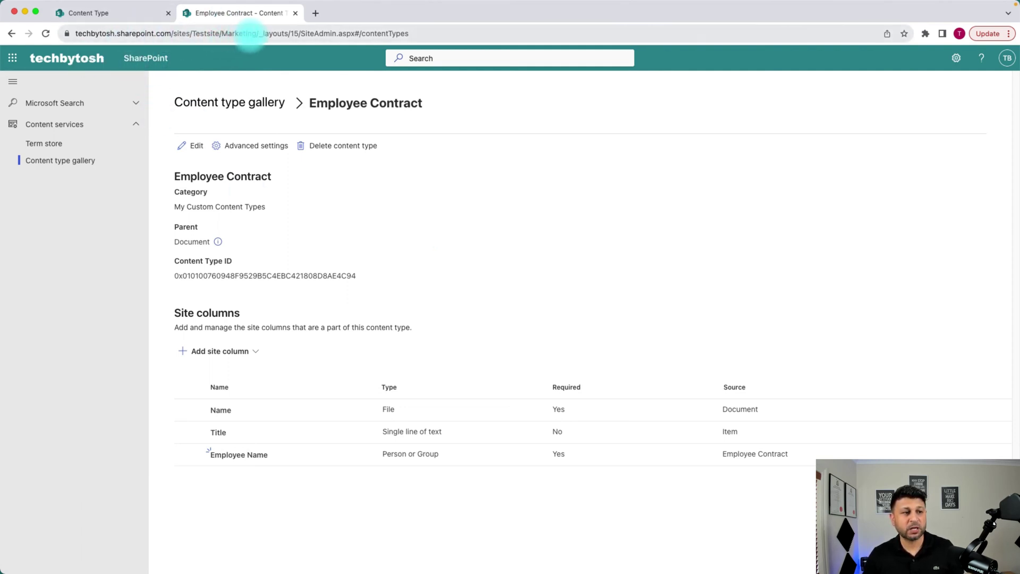
Return to the Marketing site and open the full library settings of its Documents library.
left_click_drag(260, 33, 449, 34)
key("BackSpace")
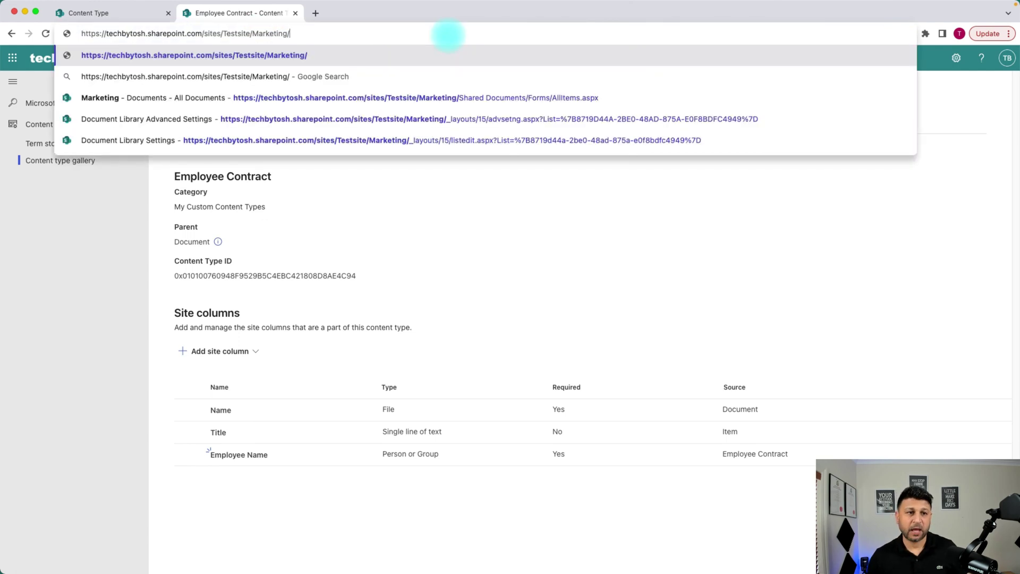
key("Return")
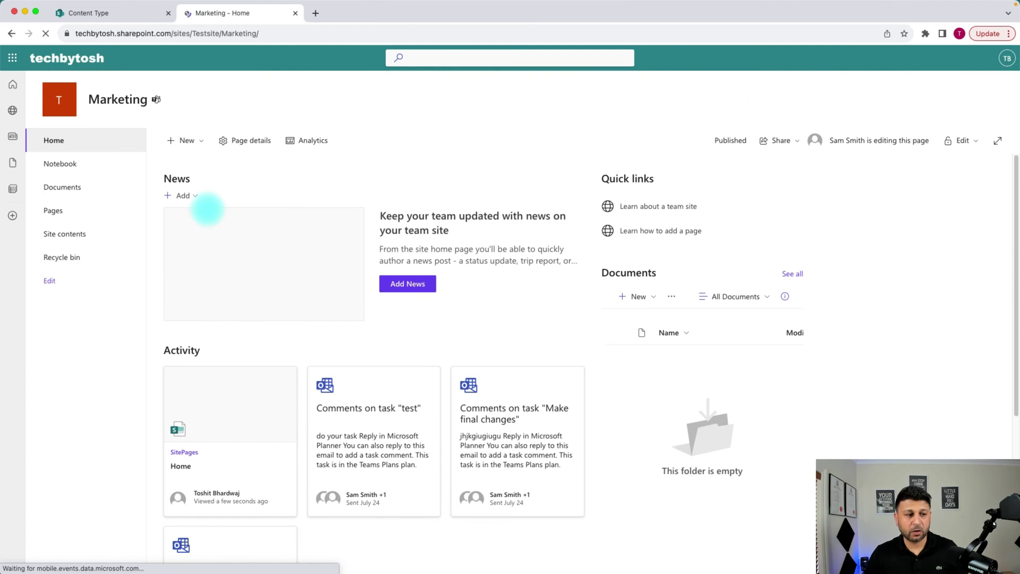
left_click(66, 186)
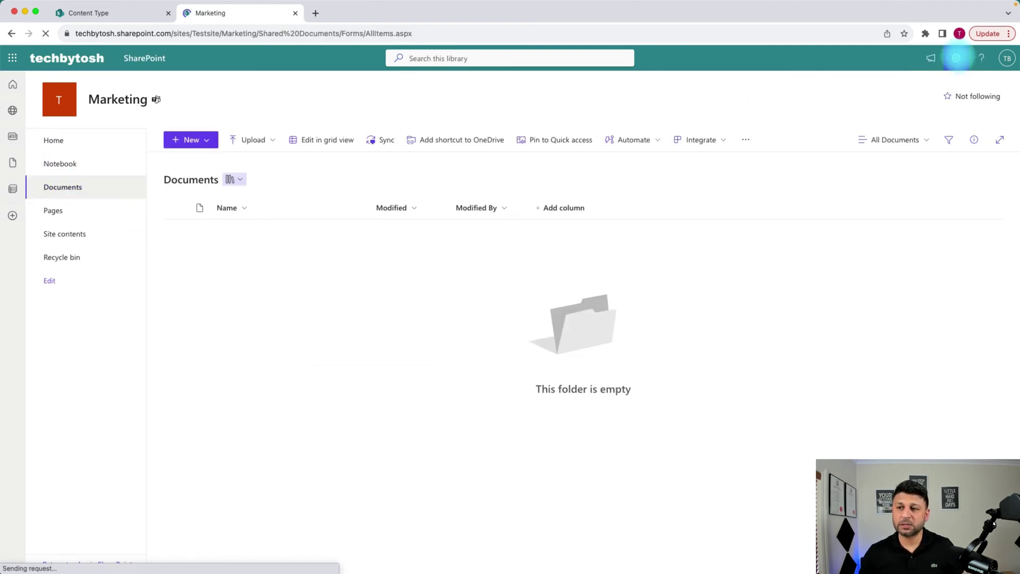
left_click(957, 57)
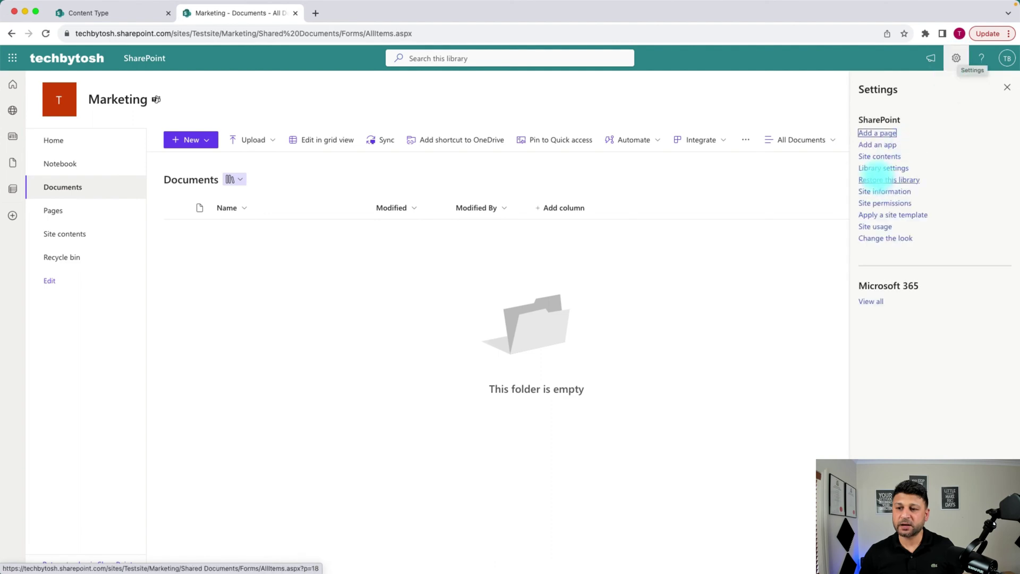
left_click(878, 168)
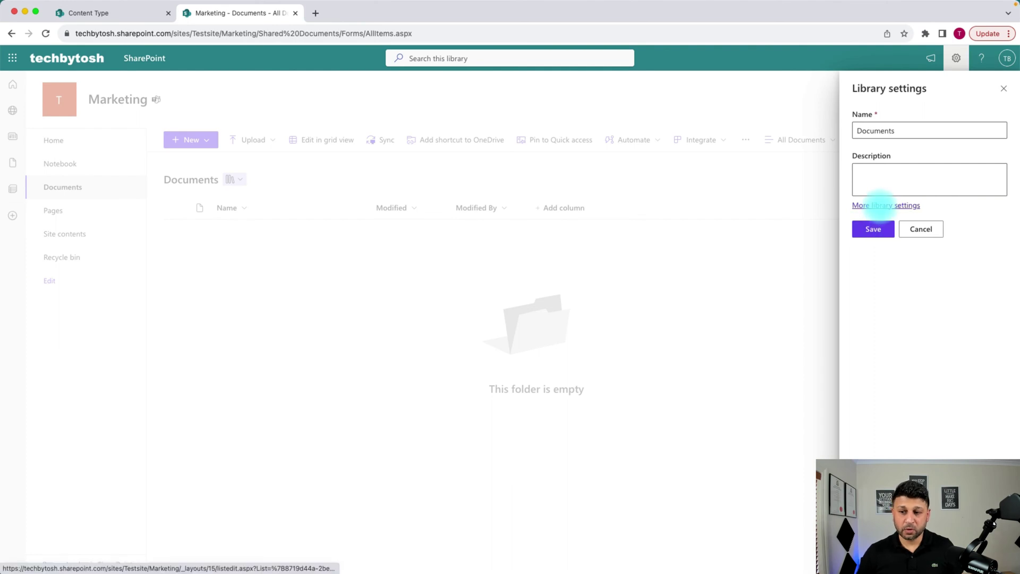
left_click(879, 205)
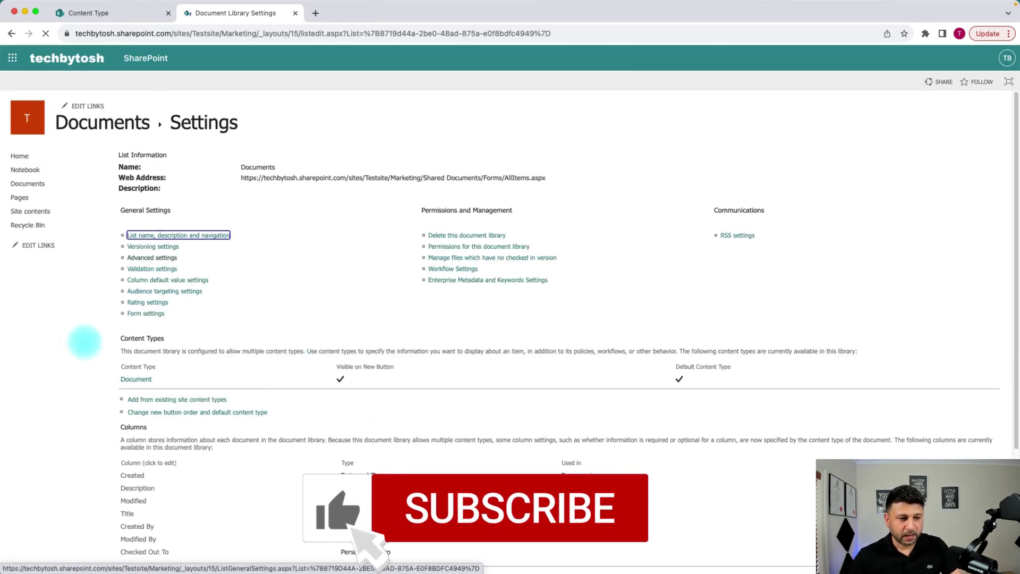
Add the existing site content type Employee Contract from the My Custom Content Types group to the Documents library.
scroll(246, 349, "down", 1)
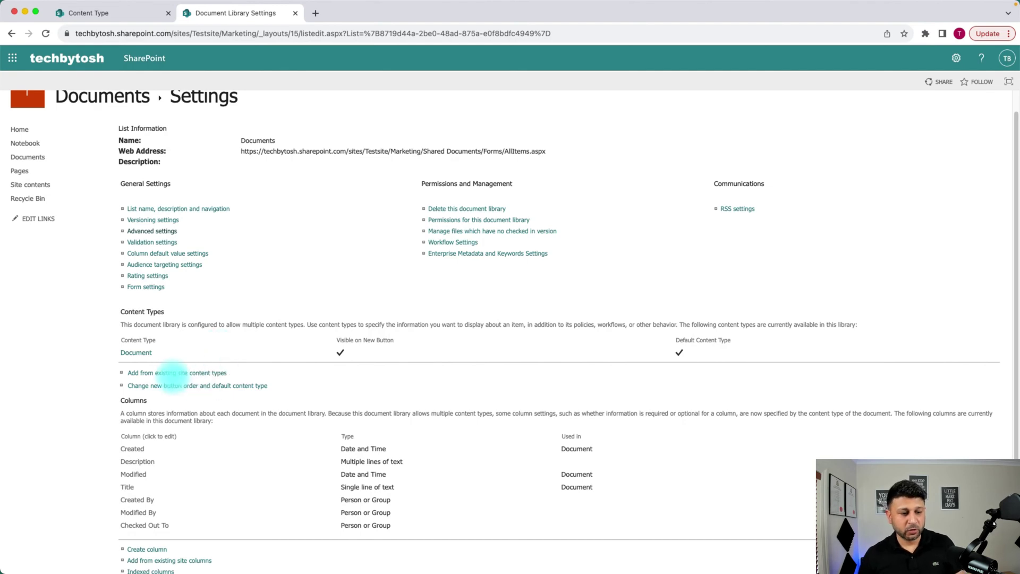
left_click(166, 373)
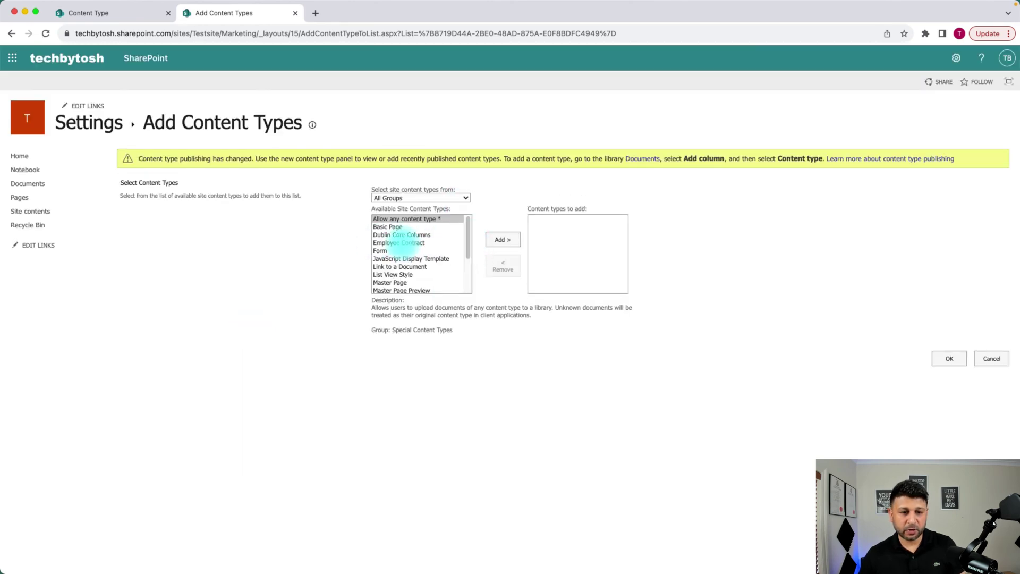
left_click(464, 196)
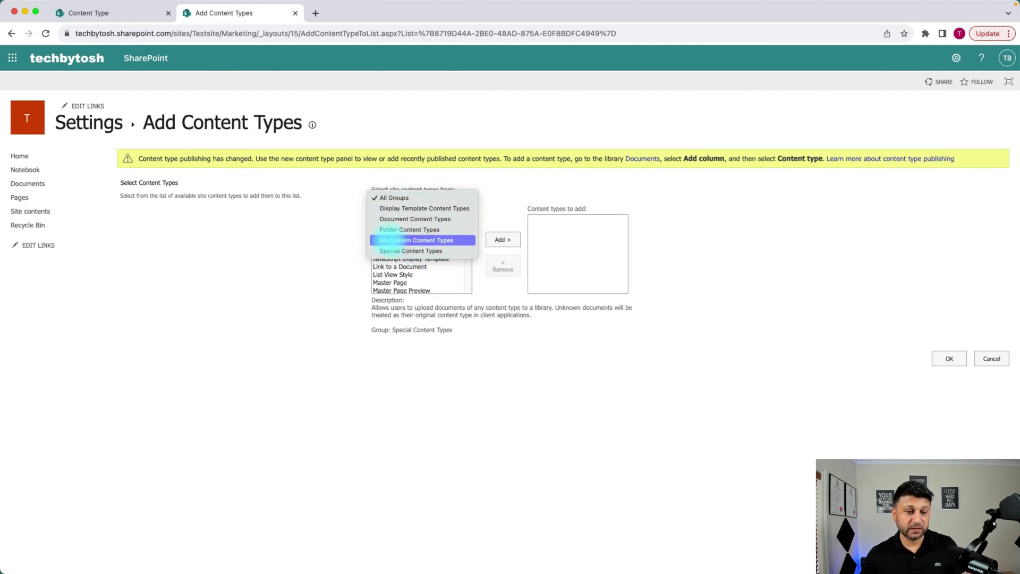
left_click(418, 241)
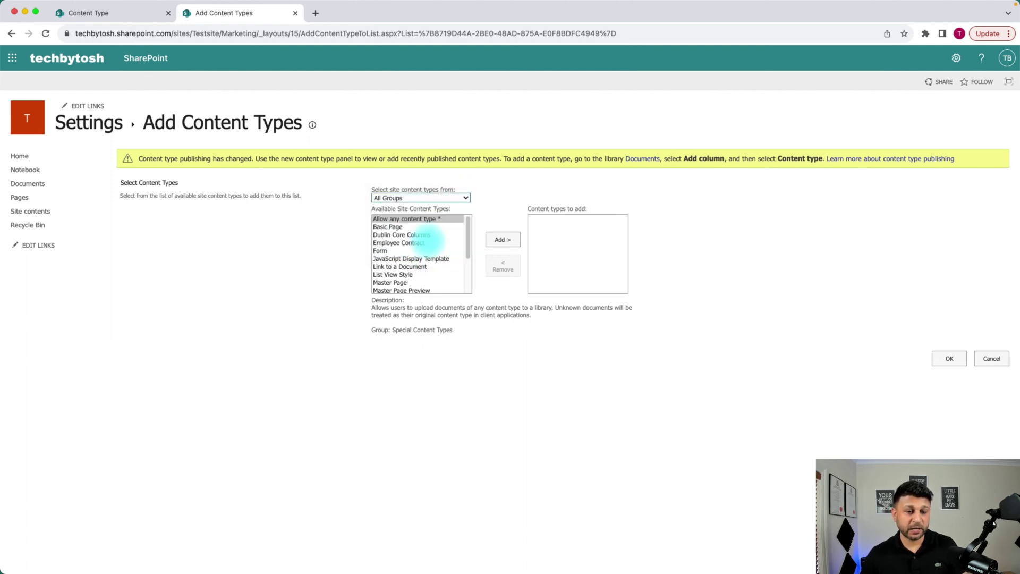
left_click(416, 219)
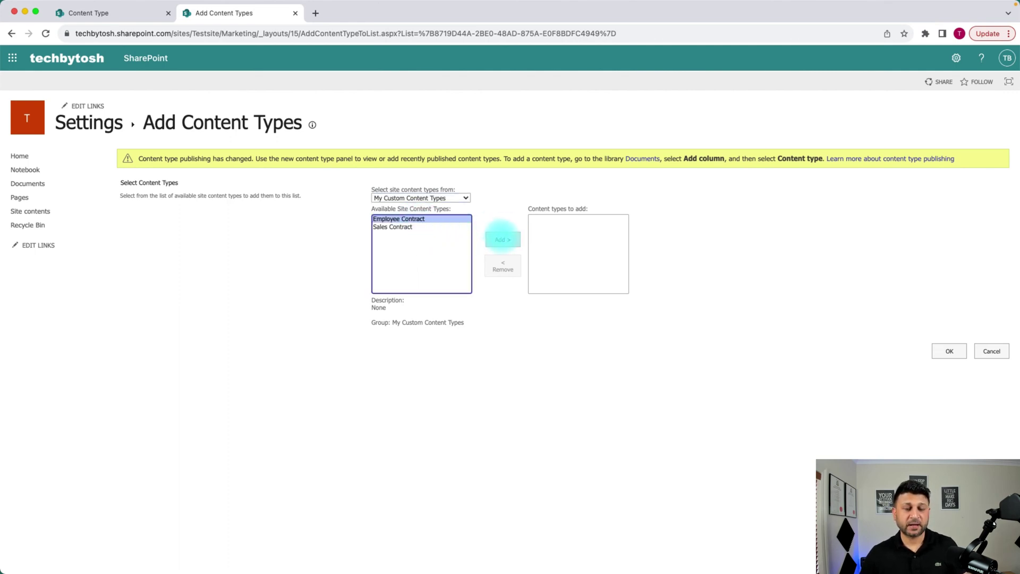
left_click(502, 239)
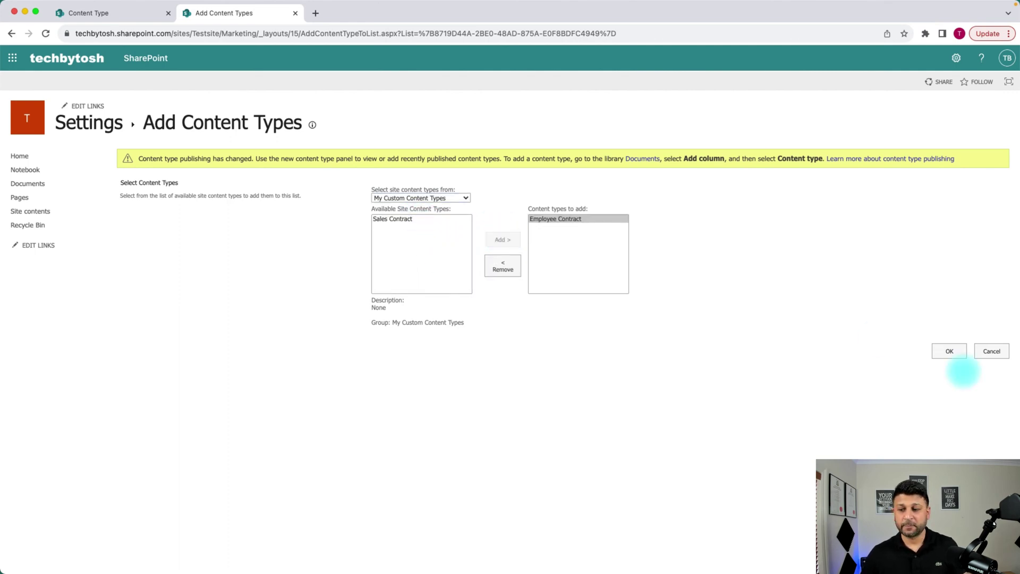
left_click(949, 350)
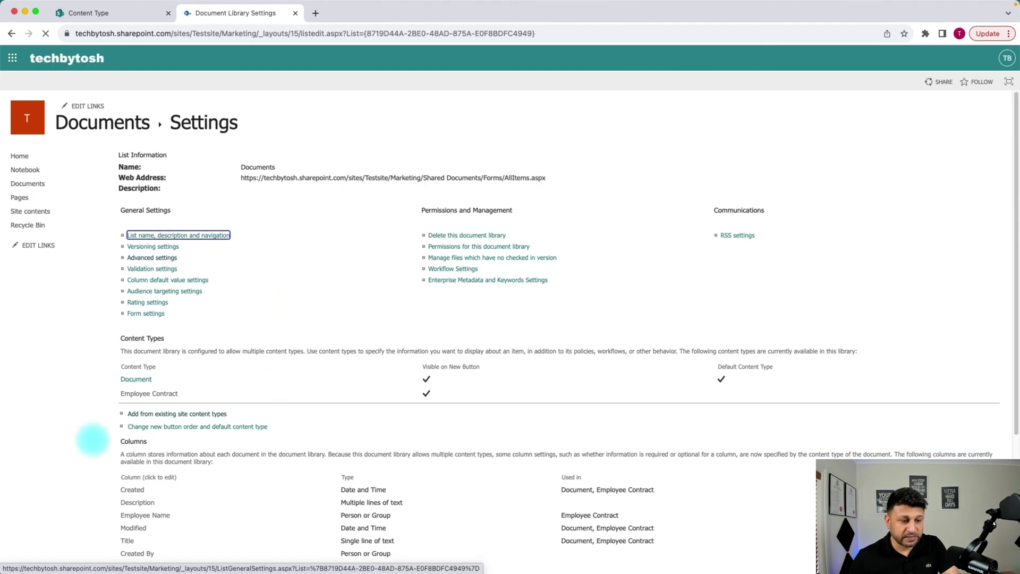
Add the existing site content type Sales Contract from the My Custom Content Types group to the Documents library.
scroll(92, 401, "down", 3)
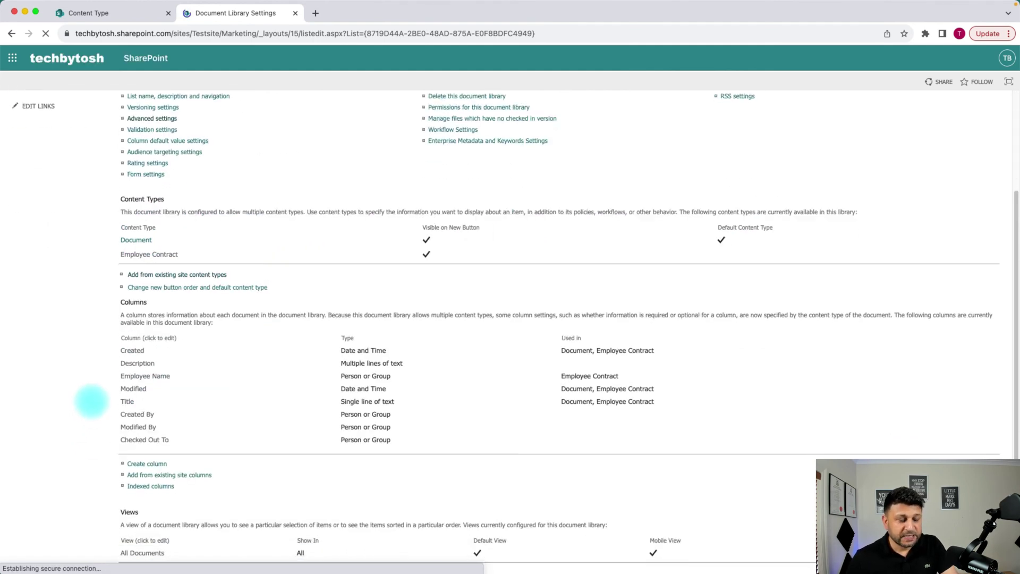
left_click(213, 254)
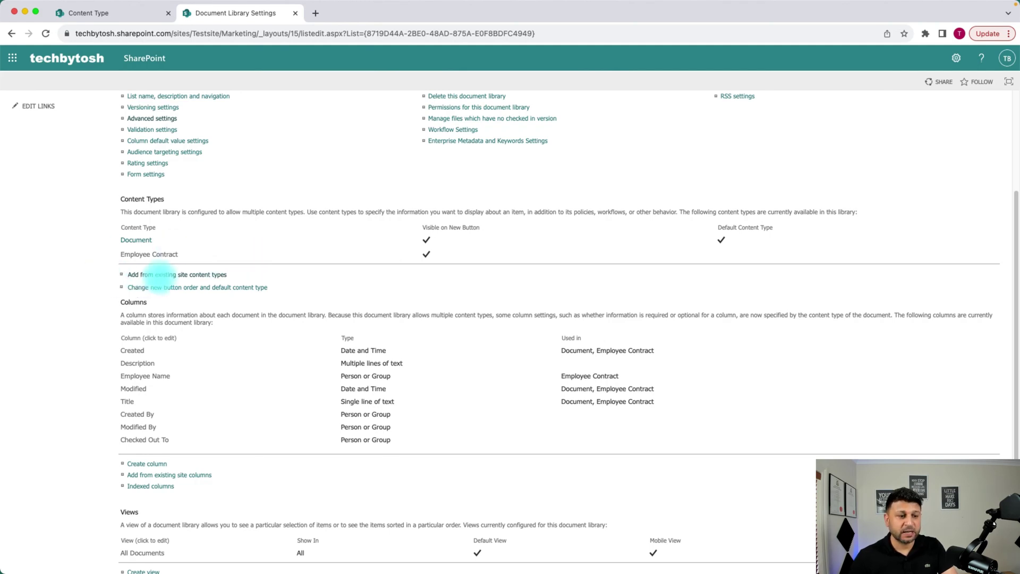
left_click(162, 275)
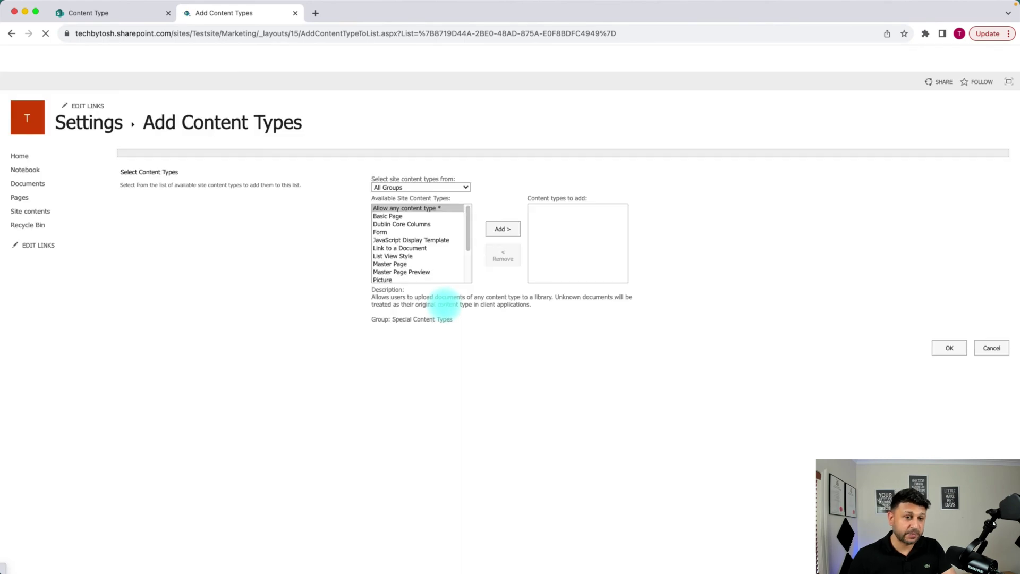
left_click(415, 197)
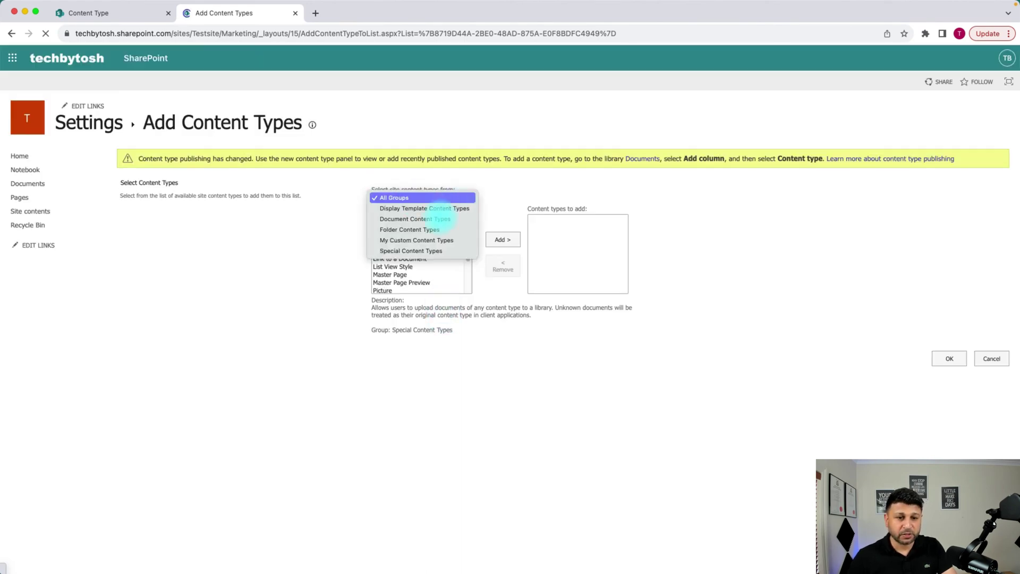
left_click(417, 240)
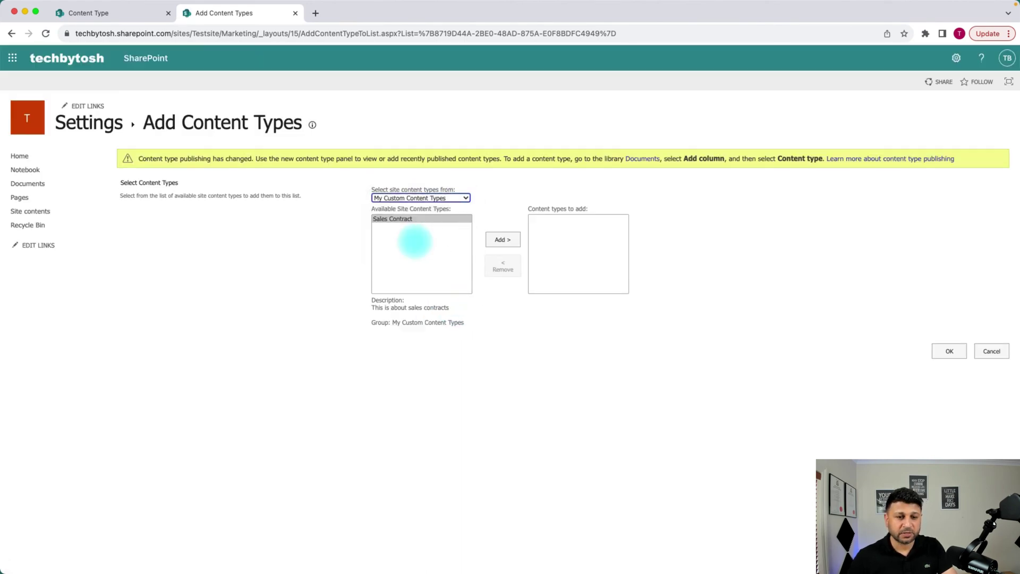
left_click(502, 240)
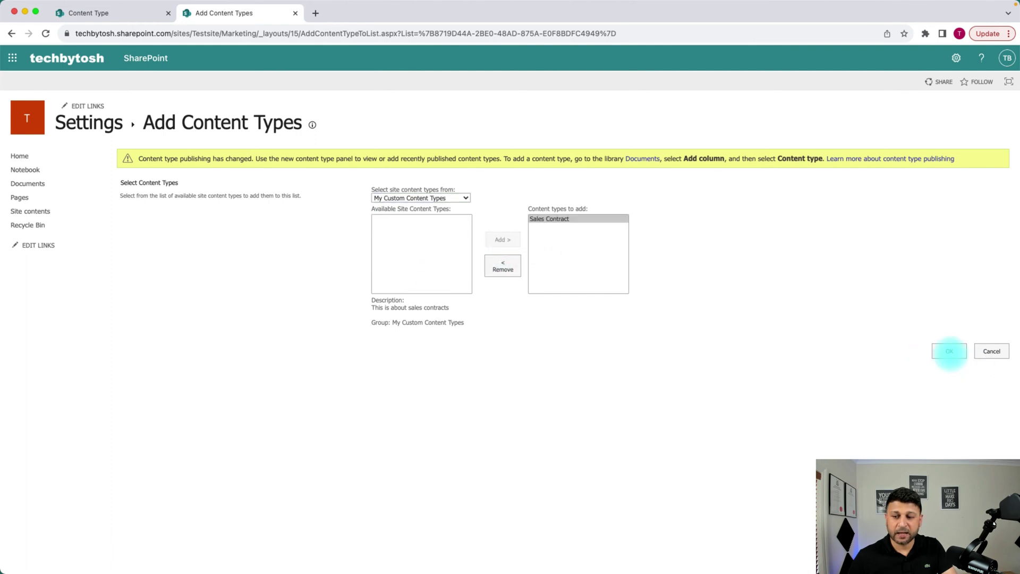
left_click(949, 351)
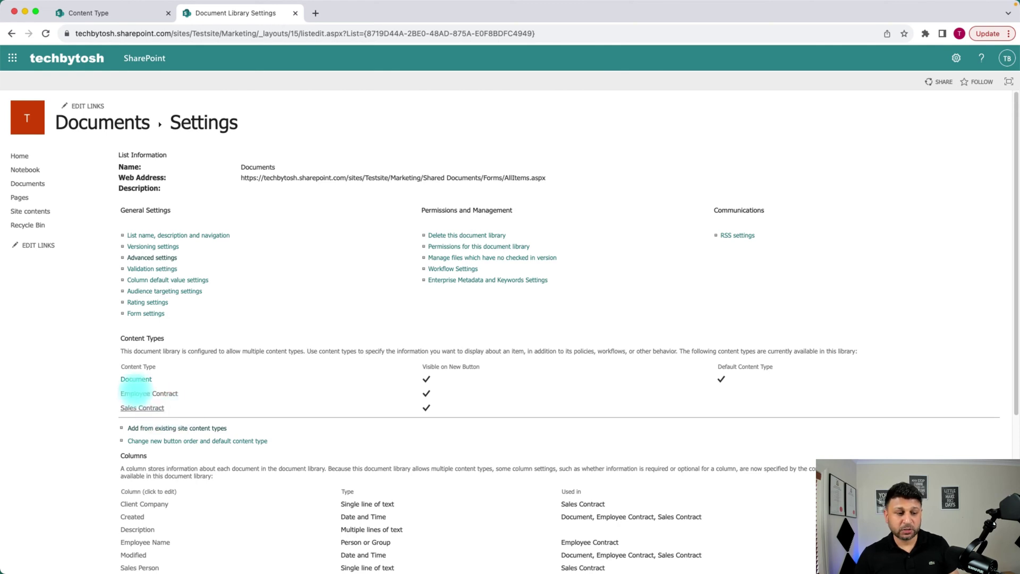
Delete the default Document content type from the Documents library.
left_click(136, 379)
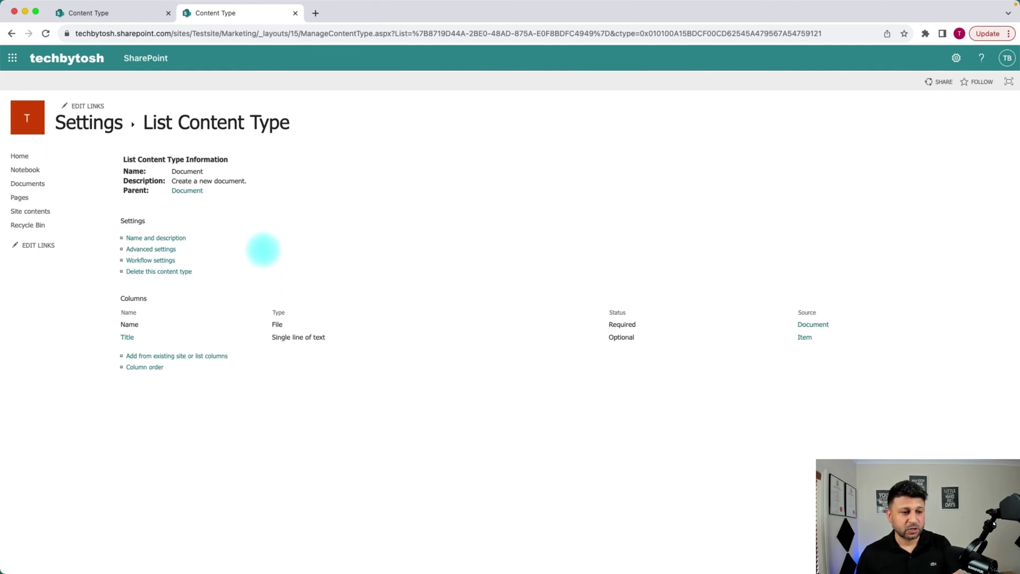
left_click(141, 272)
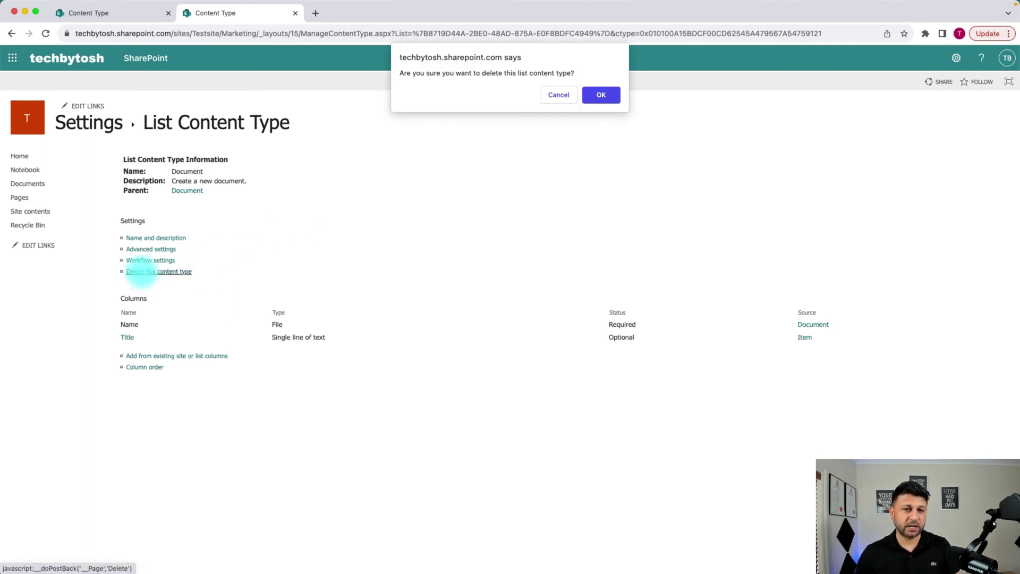
left_click(601, 94)
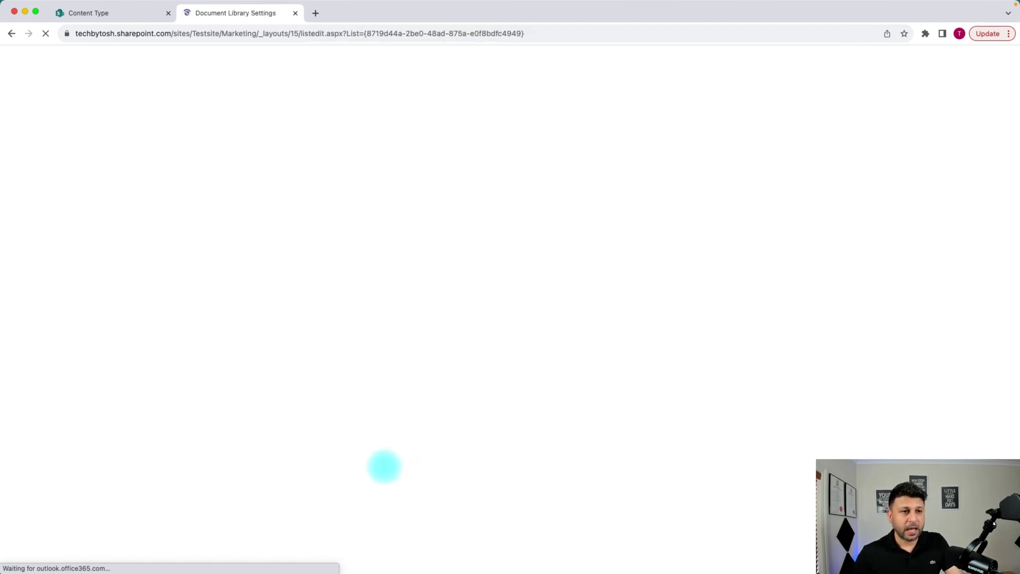
left_click(212, 235)
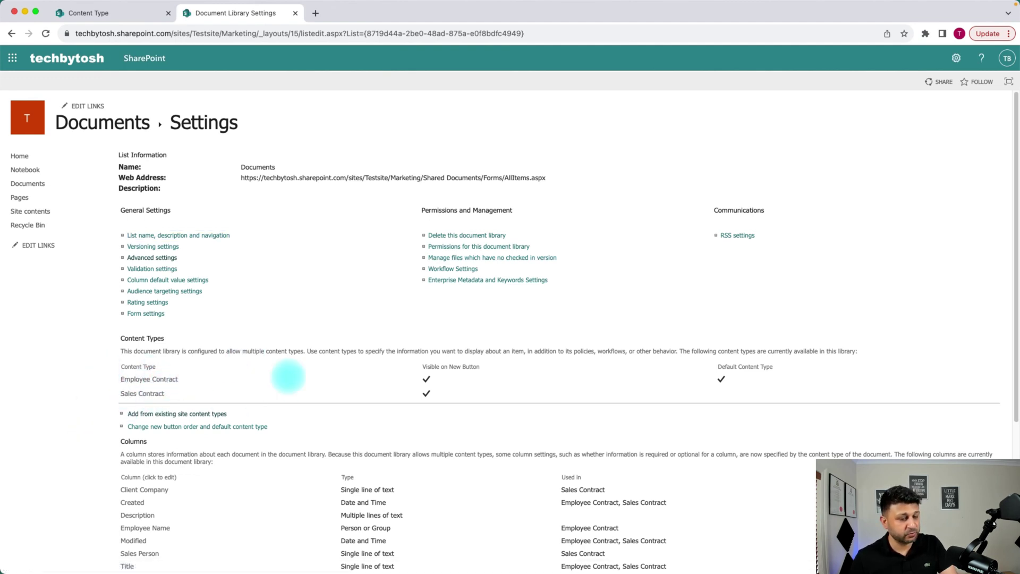
Review the Documents library's column list to see which content type uses each column, such as Sales Person.
scroll(93, 444, "down", 3)
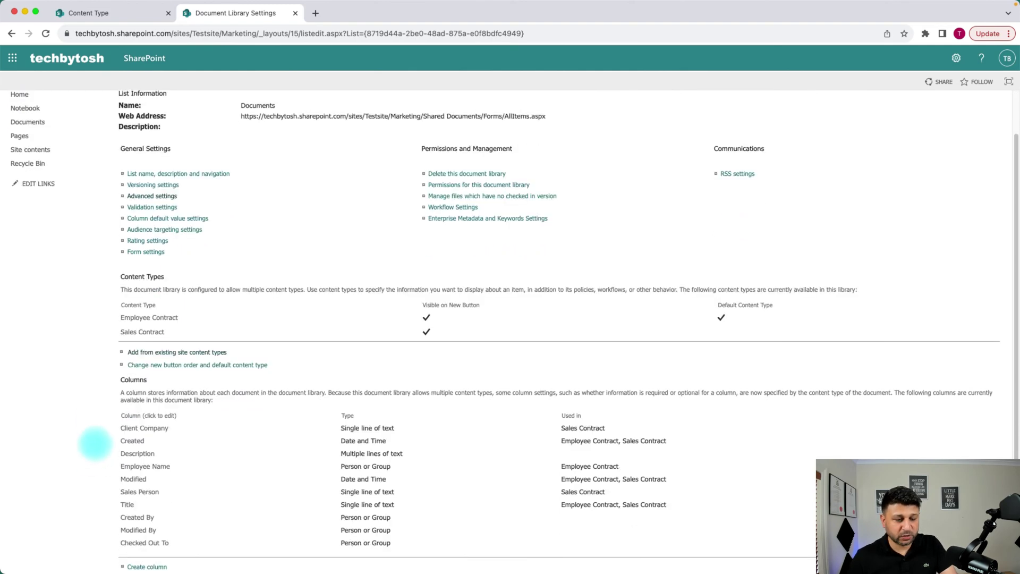
left_click_drag(94, 446, 156, 469)
left_click(162, 470)
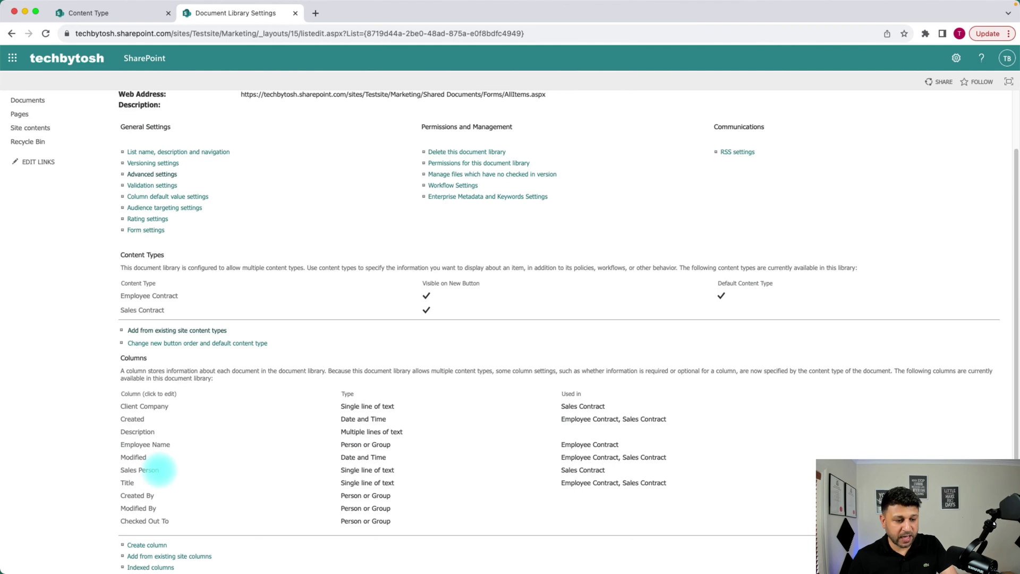
left_click_drag(608, 470, 558, 470)
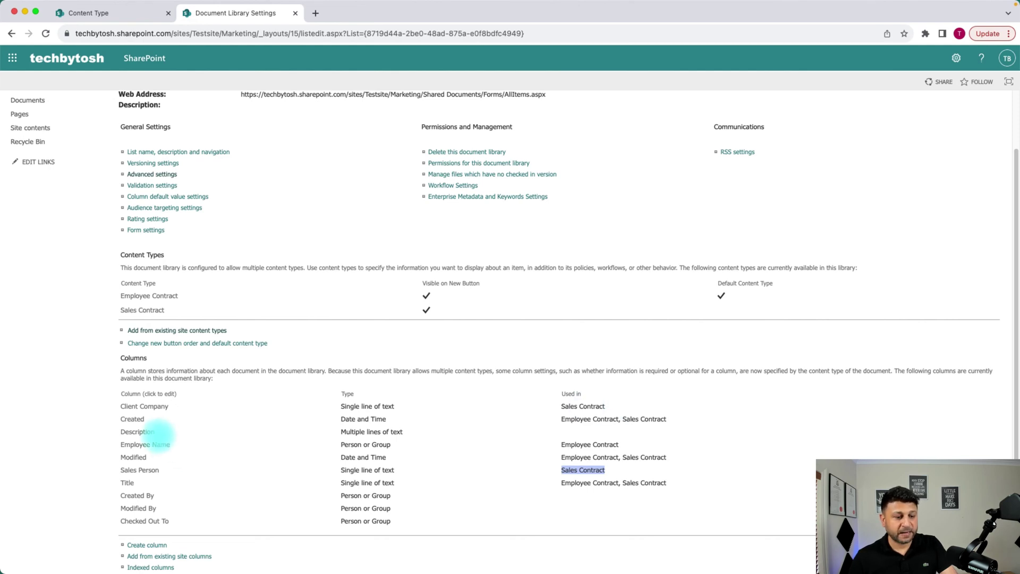
Return to Marketing's Documents library and check which content types are offered for new items.
left_click(84, 484)
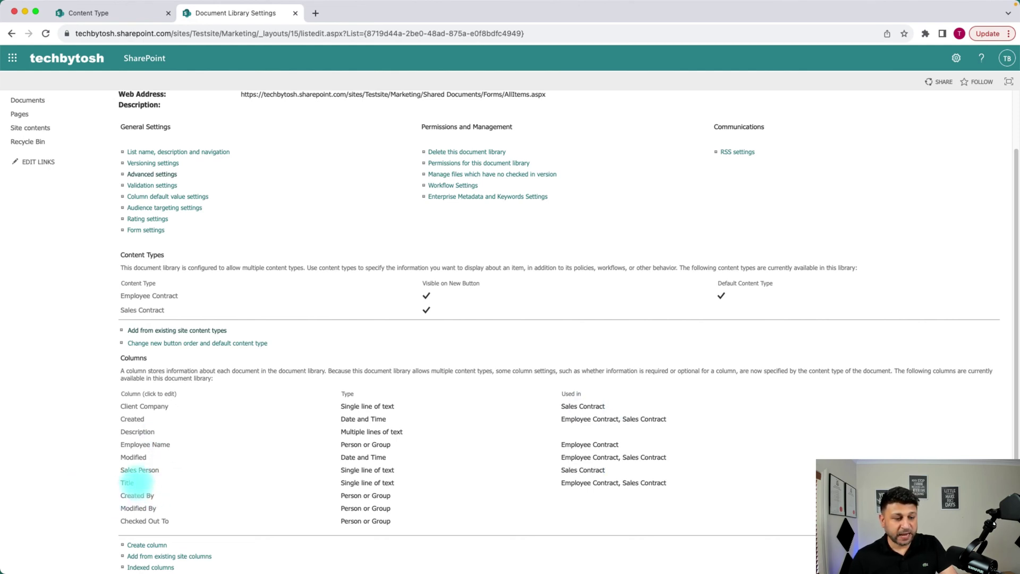
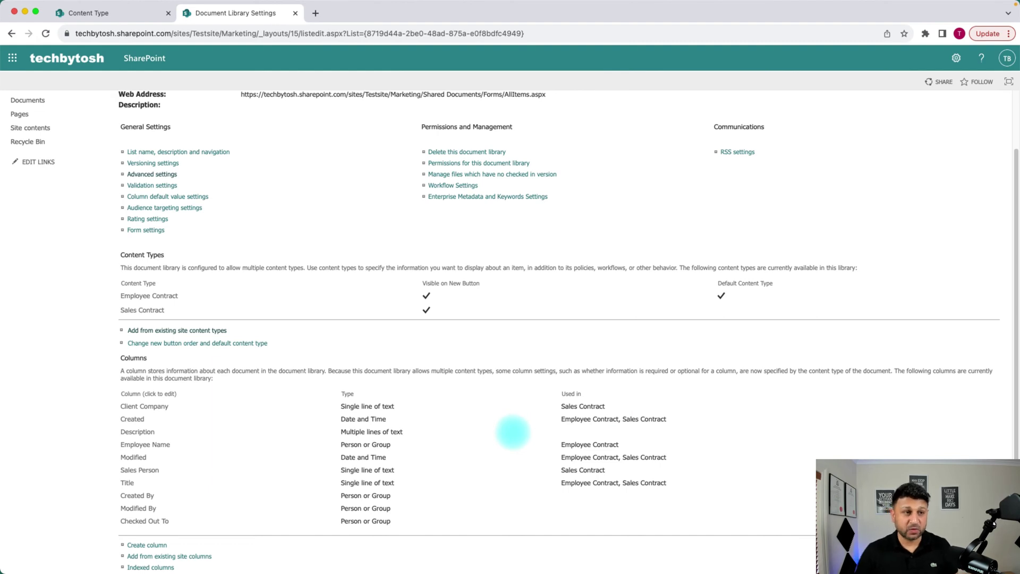
scroll(509, 464, "up", 1)
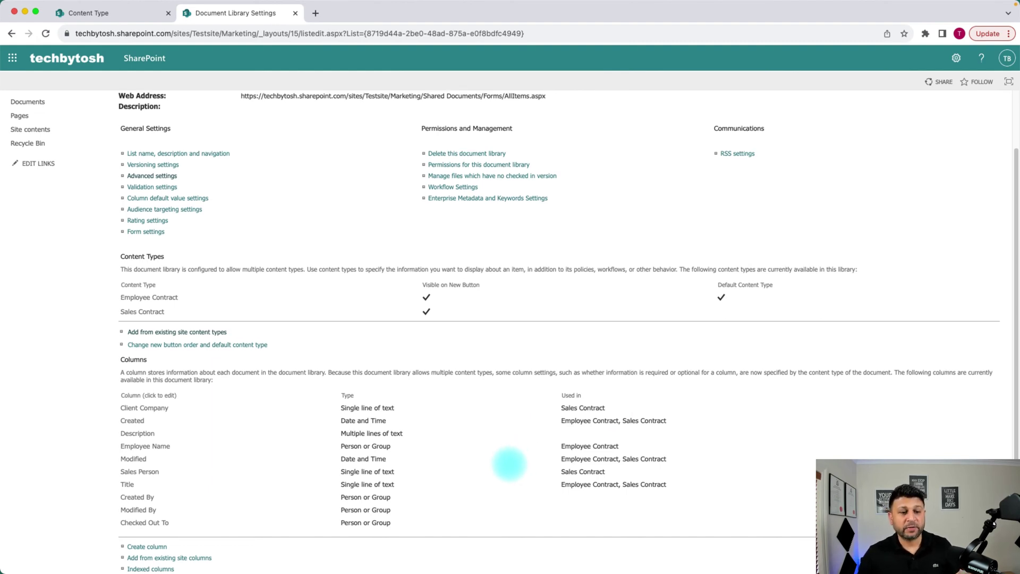
scroll(509, 464, "up", 2)
scroll(504, 485, "up", 2)
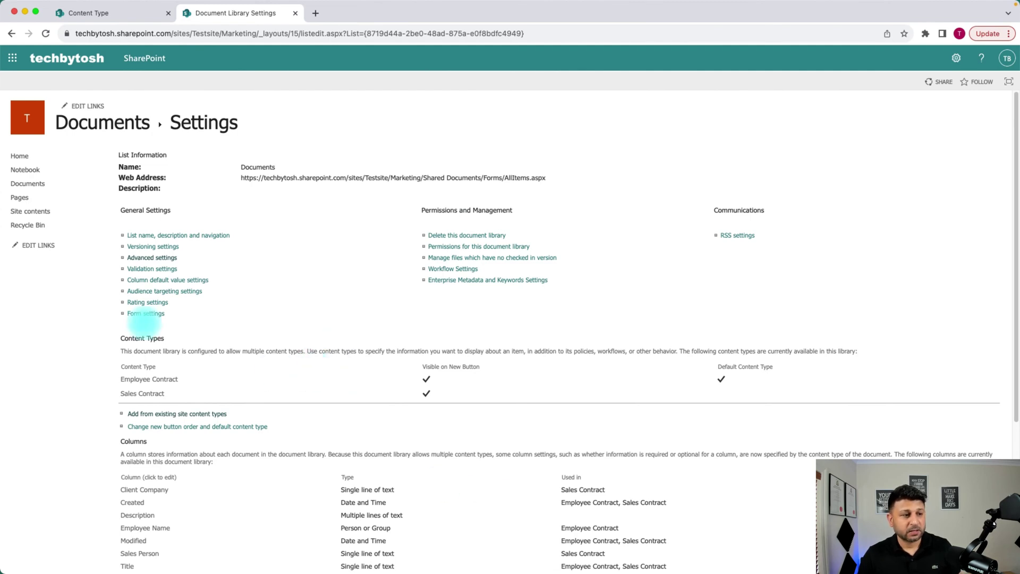
left_click(28, 183)
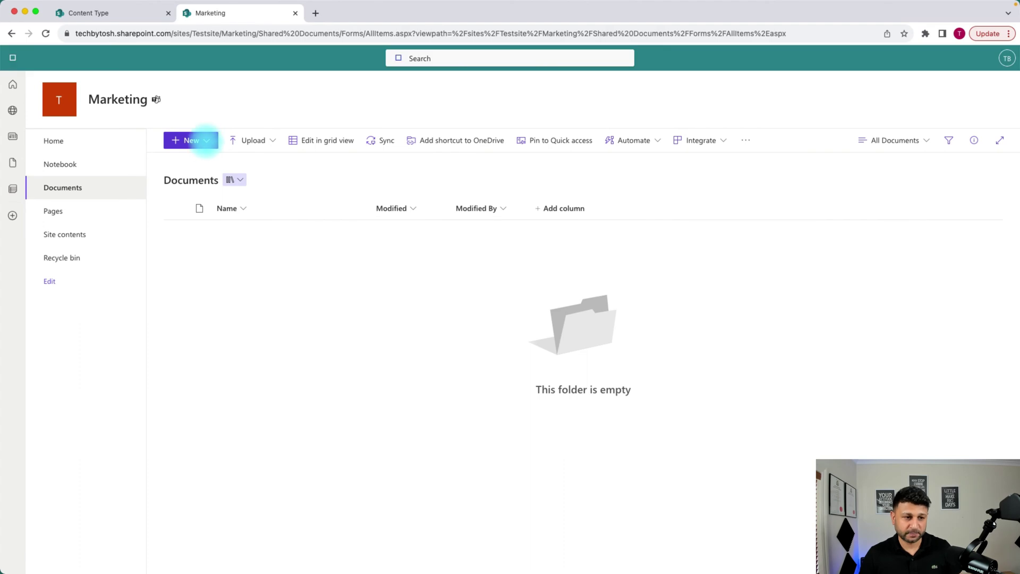
left_click(205, 140)
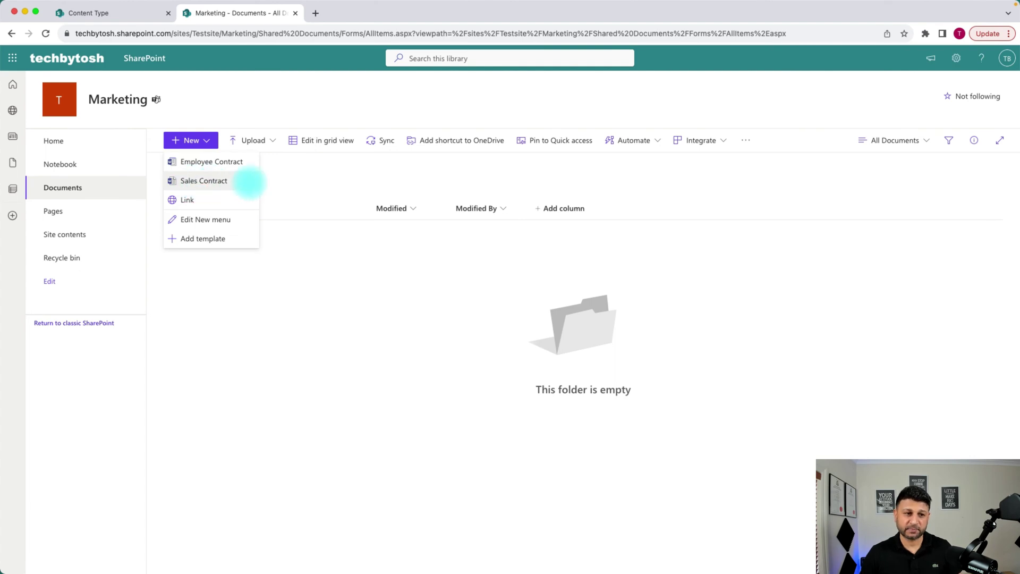
left_click(353, 330)
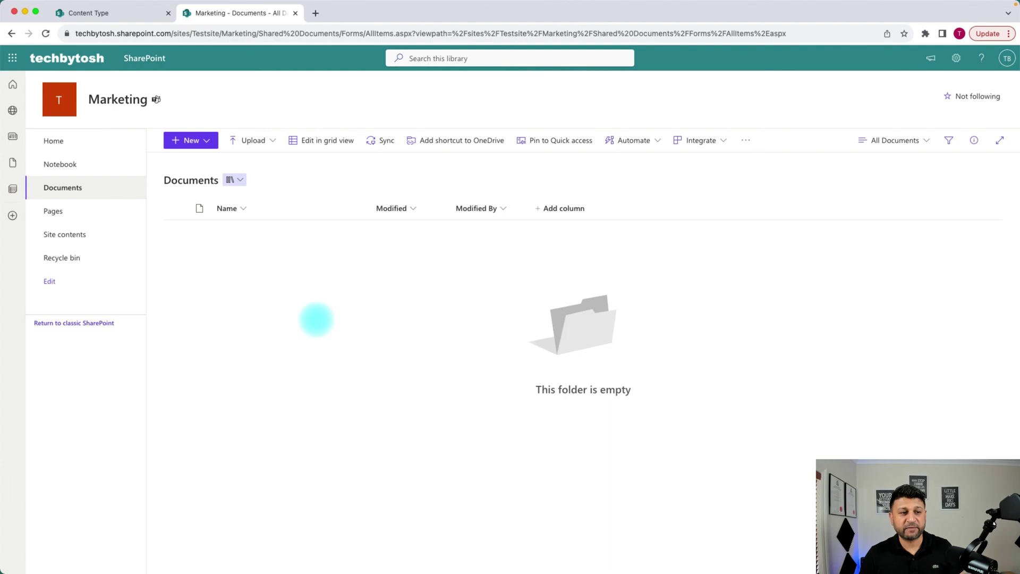
Upload the Employee Contract file from DocumentTemplates as the document template of the library's Employee Contract content type.
left_click(11, 34)
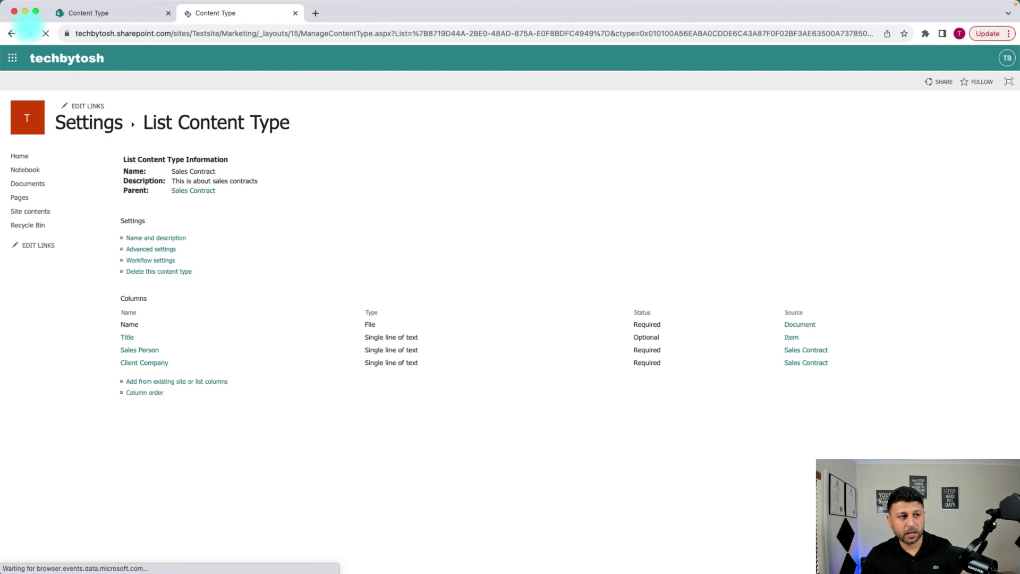
left_click(11, 32)
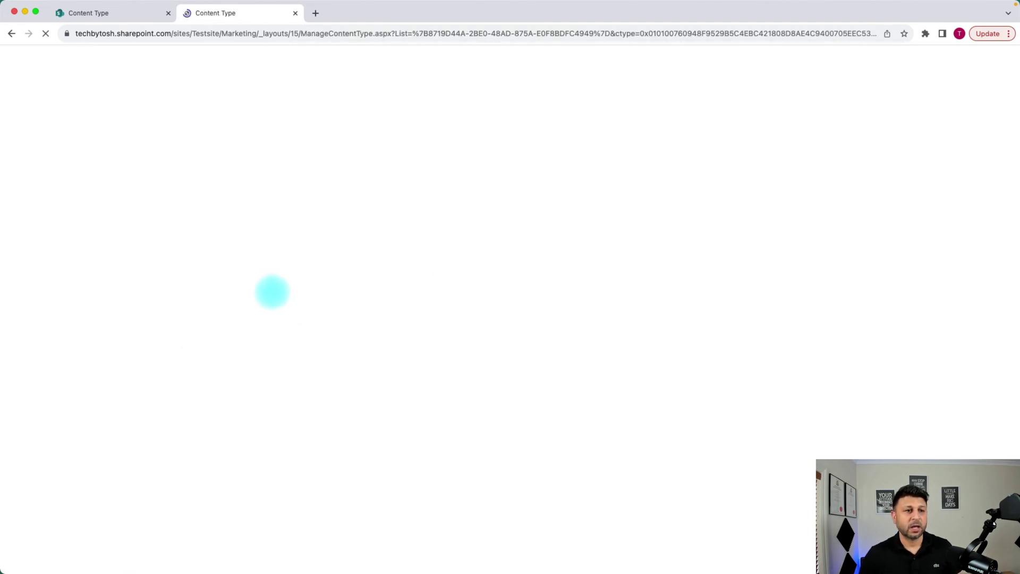
left_click(154, 248)
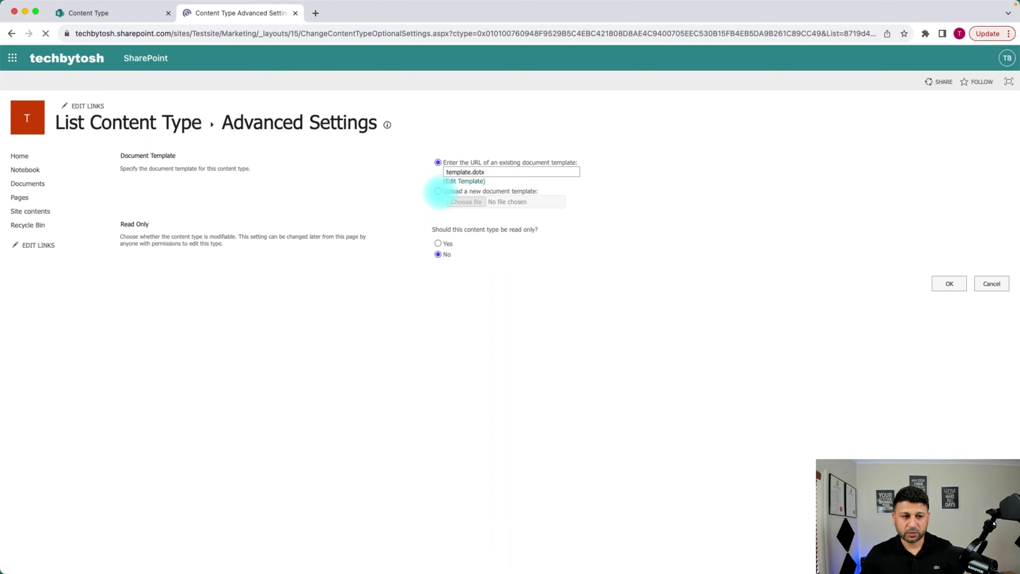
left_click(437, 192)
left_click(464, 203)
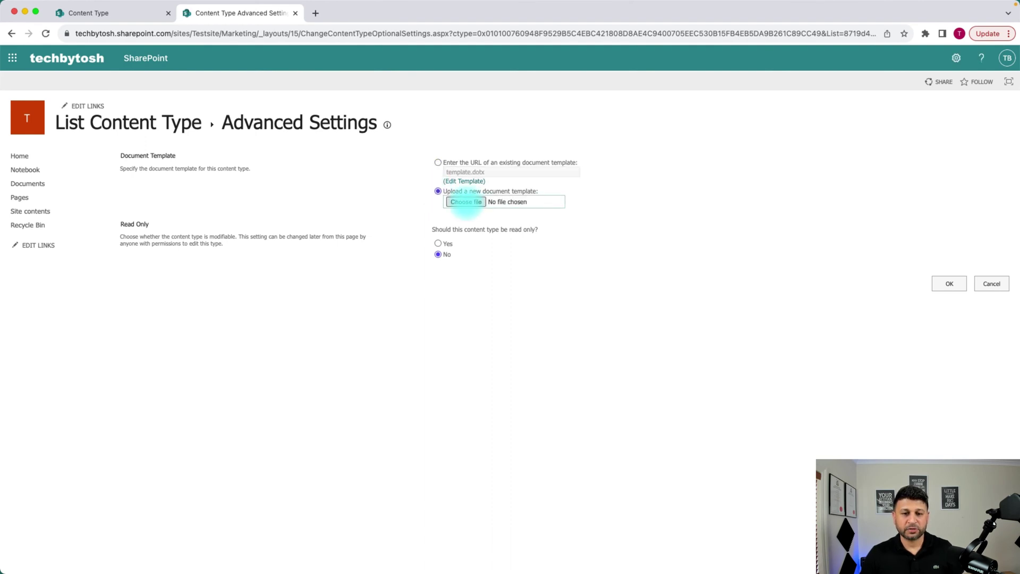
left_click(466, 202)
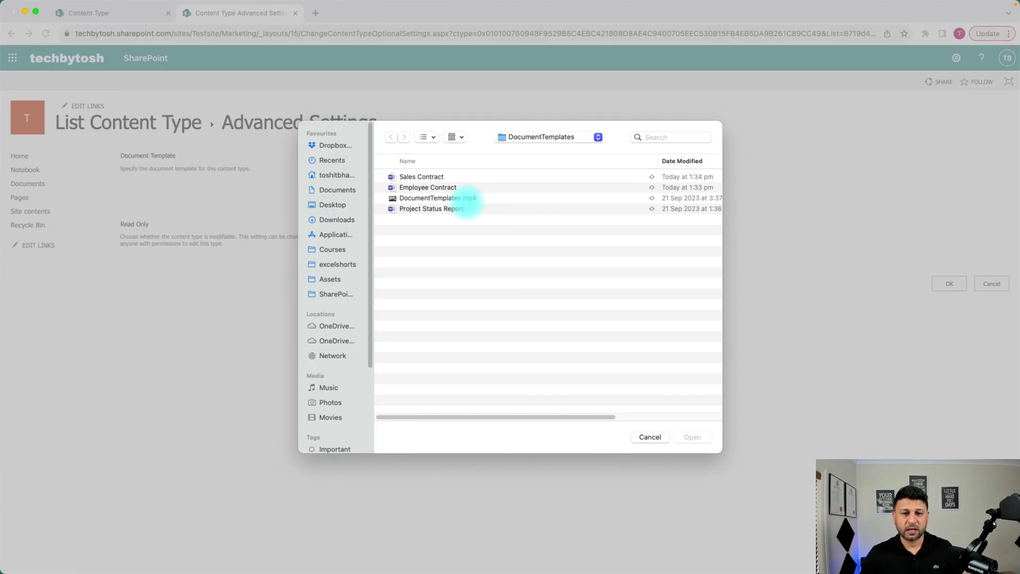
left_click(432, 187)
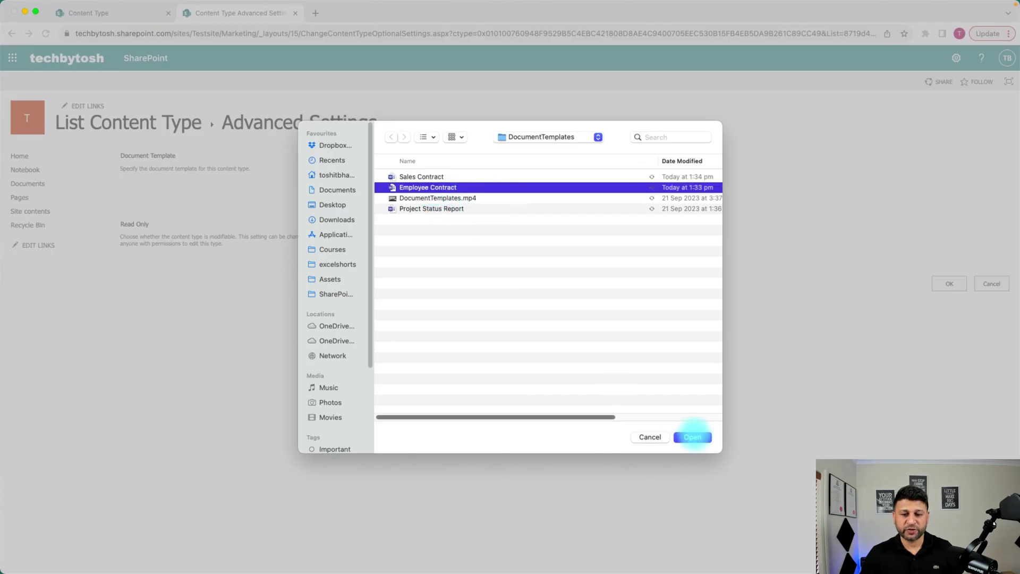
left_click(693, 437)
left_click(949, 284)
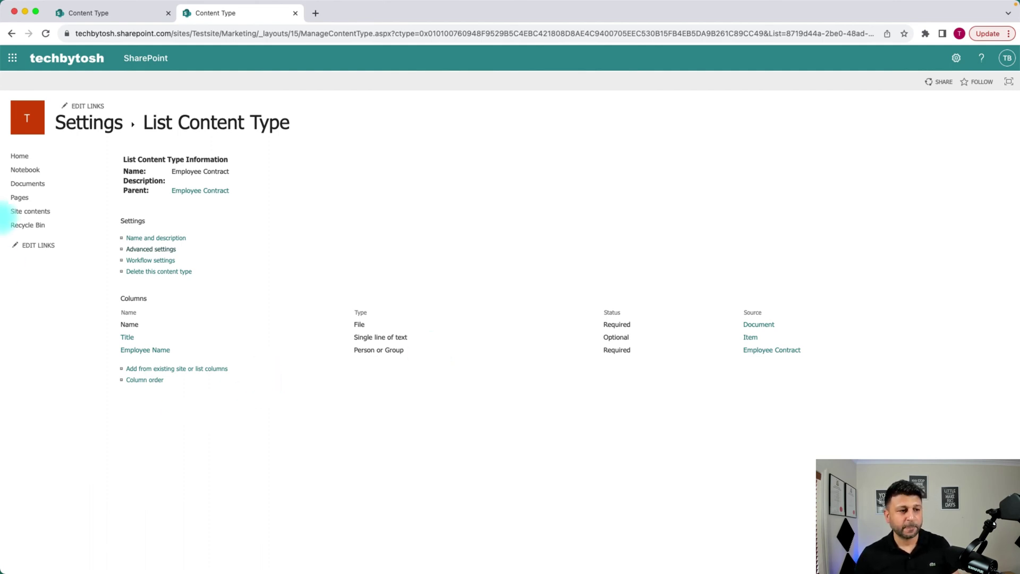
Create a new Employee Contract document in Marketing's Documents library.
left_click(28, 183)
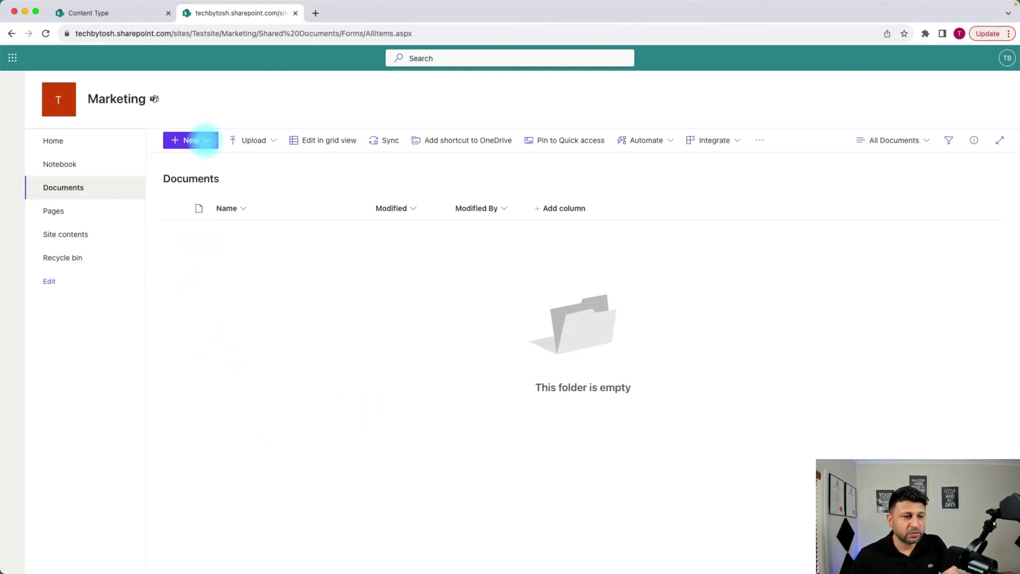
left_click(206, 141)
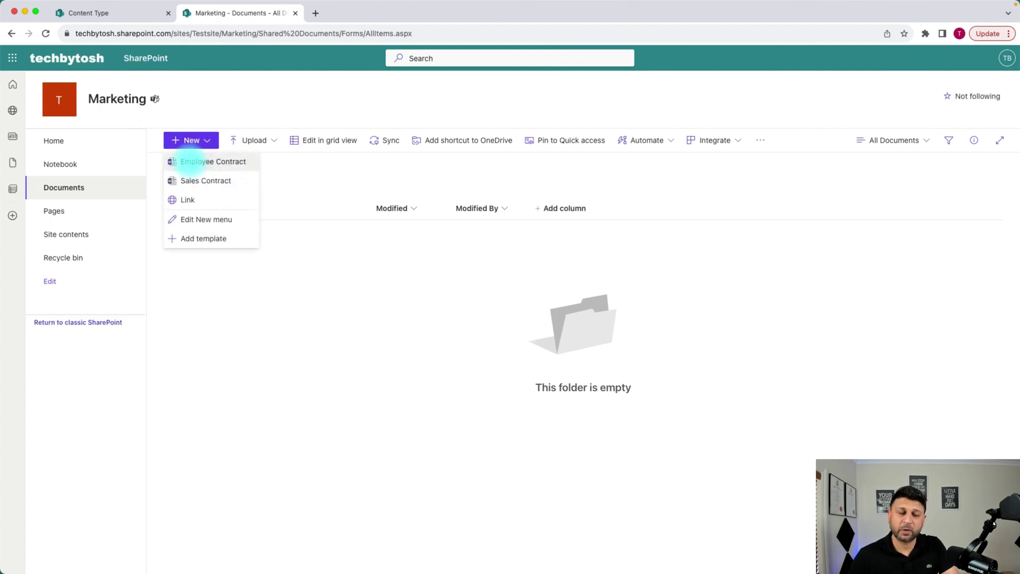
left_click(191, 161)
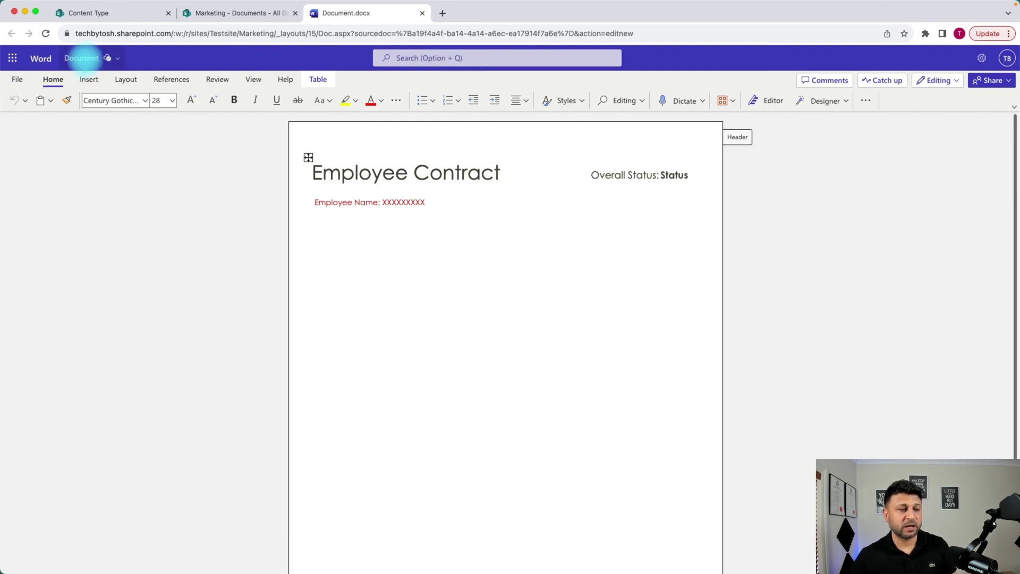
Rename the new Word document EmployeeContractDemo and close it to return to the library.
left_click(81, 58)
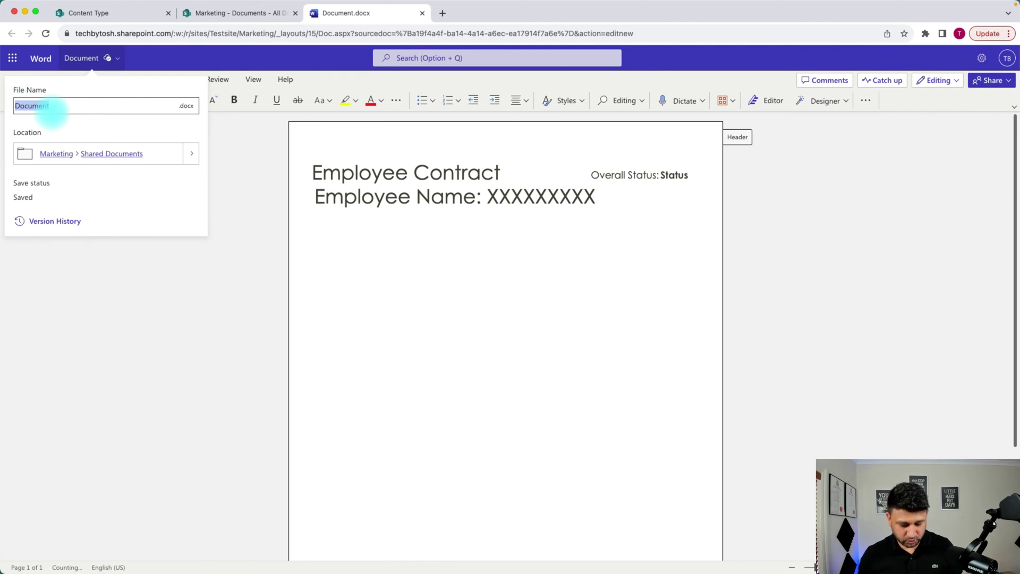
type("Emplo")
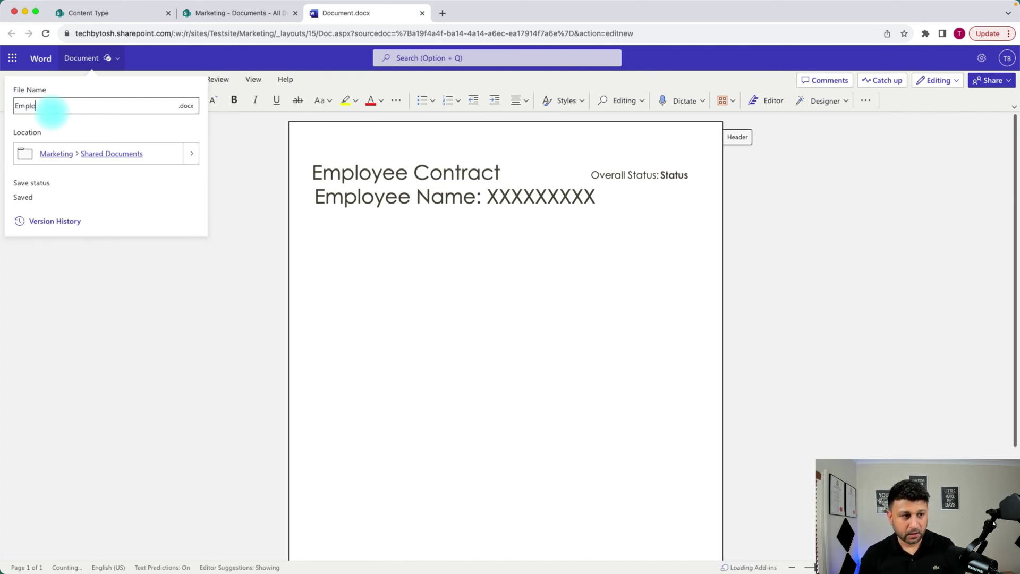
type("yeeContractDemo")
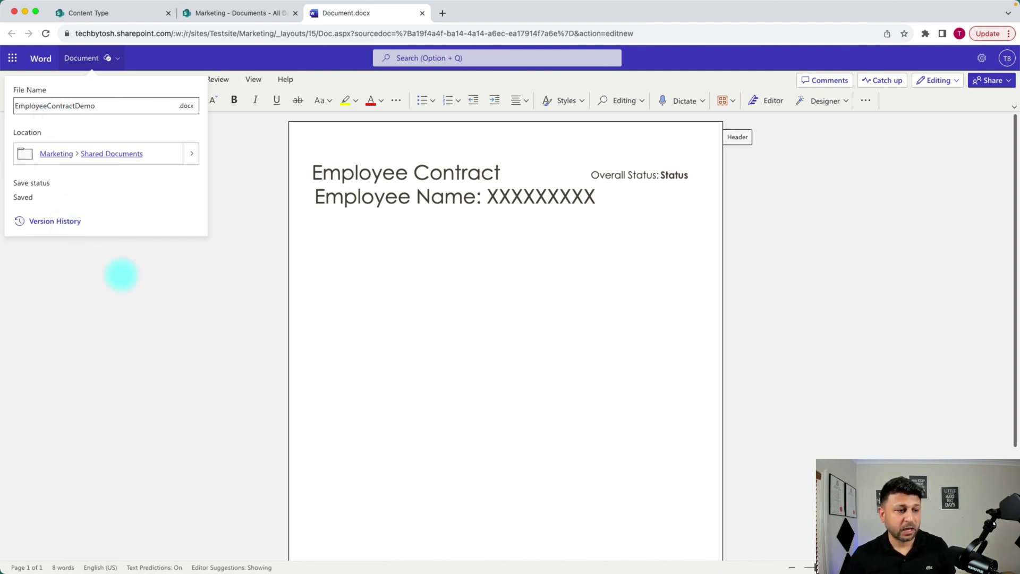
left_click(121, 272)
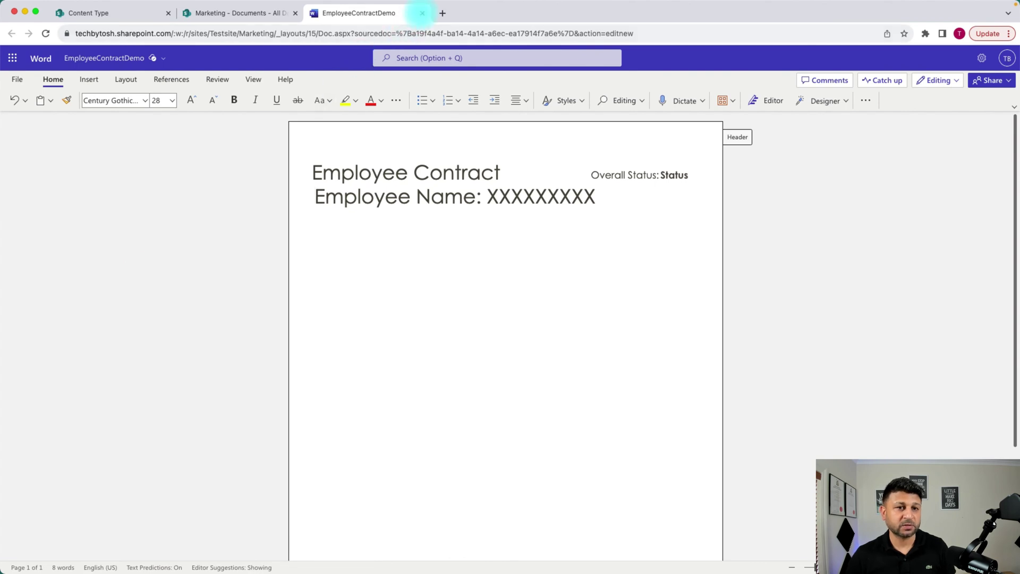
left_click(422, 13)
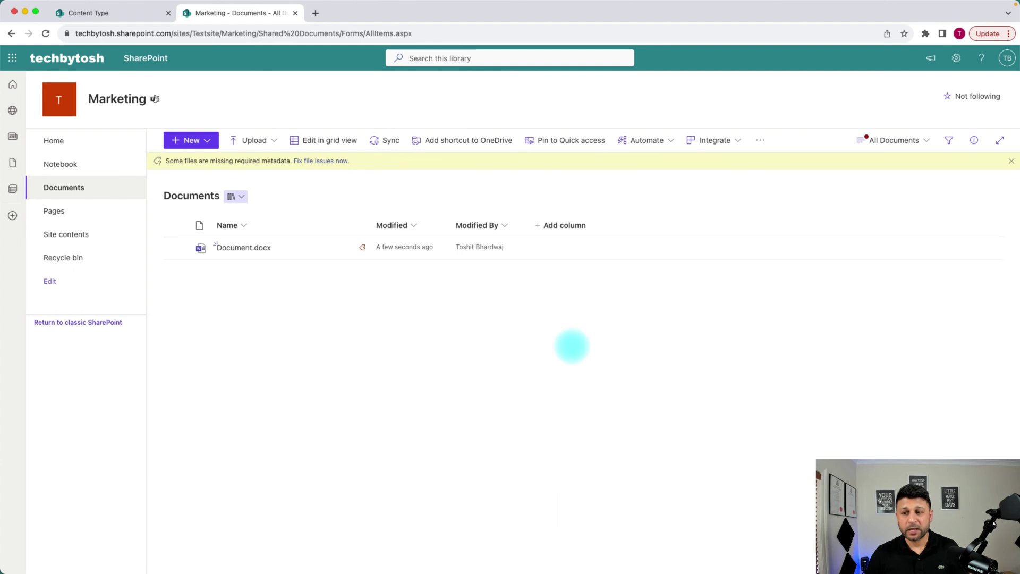
Edit the All Documents view to display the Client Company, Employee Name and Sales Person columns.
left_click(928, 140)
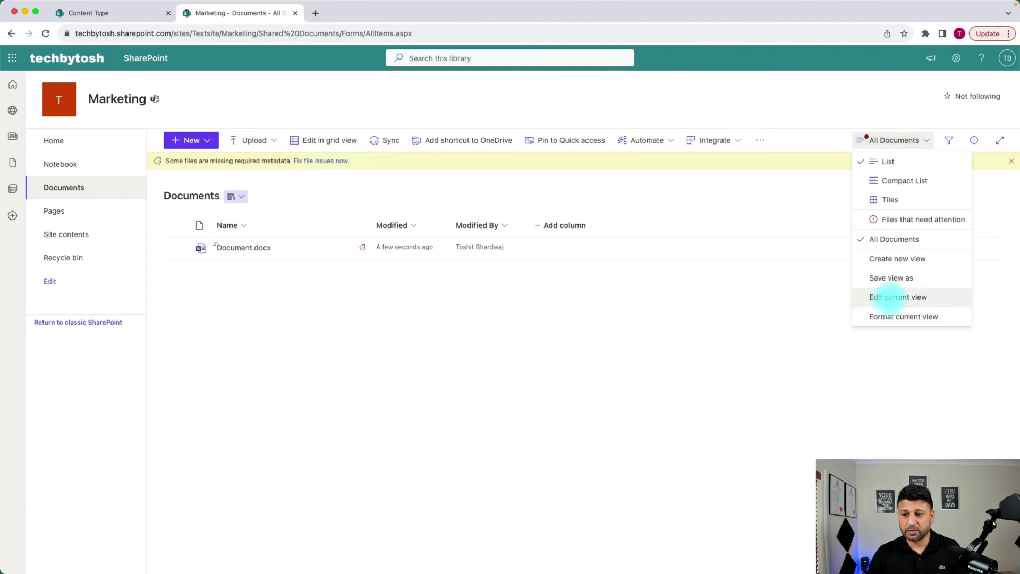
left_click(898, 296)
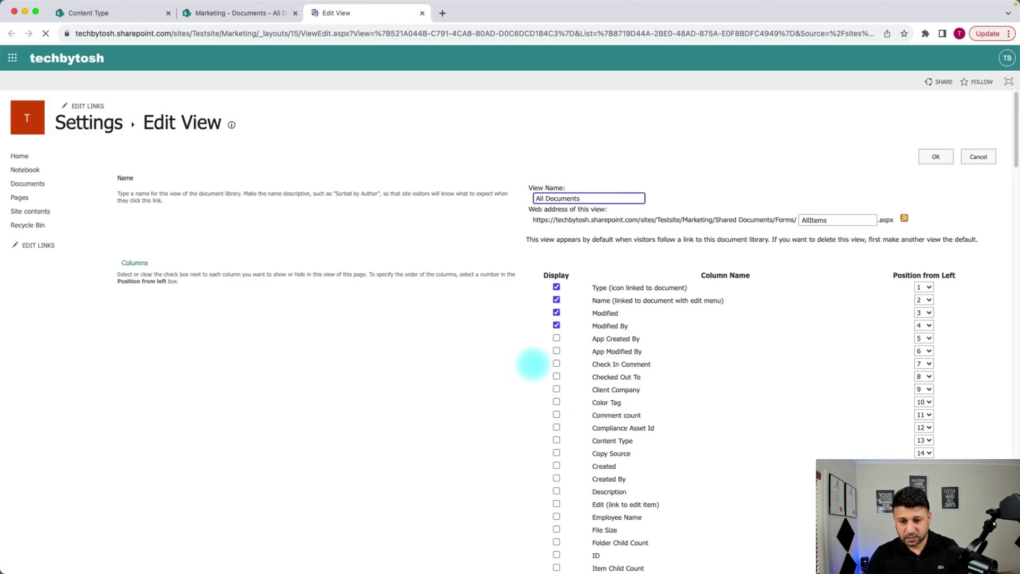
left_click(511, 352)
scroll(511, 352, "down", 1)
scroll(510, 352, "down", 1)
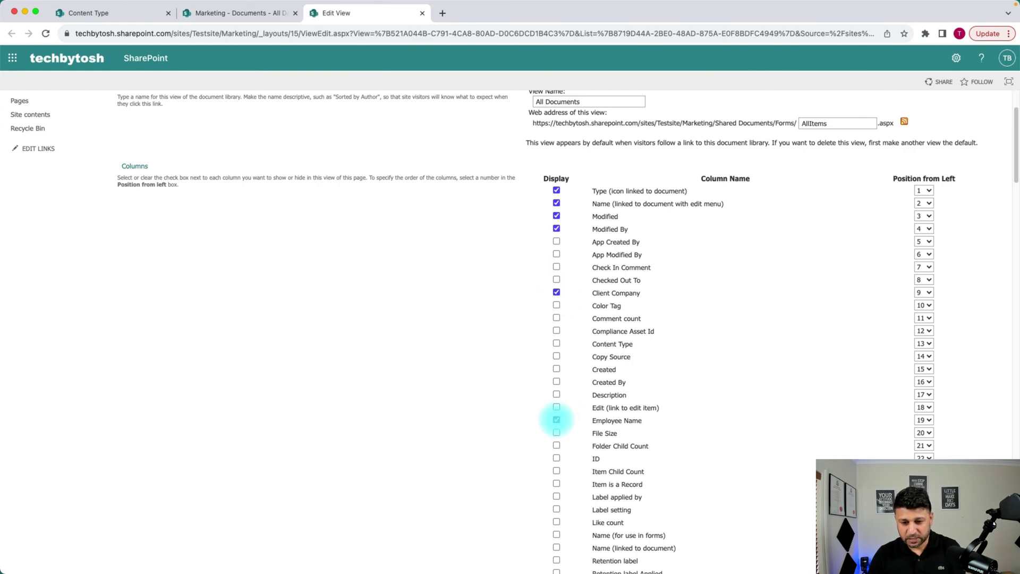
scroll(515, 462, "down", 5)
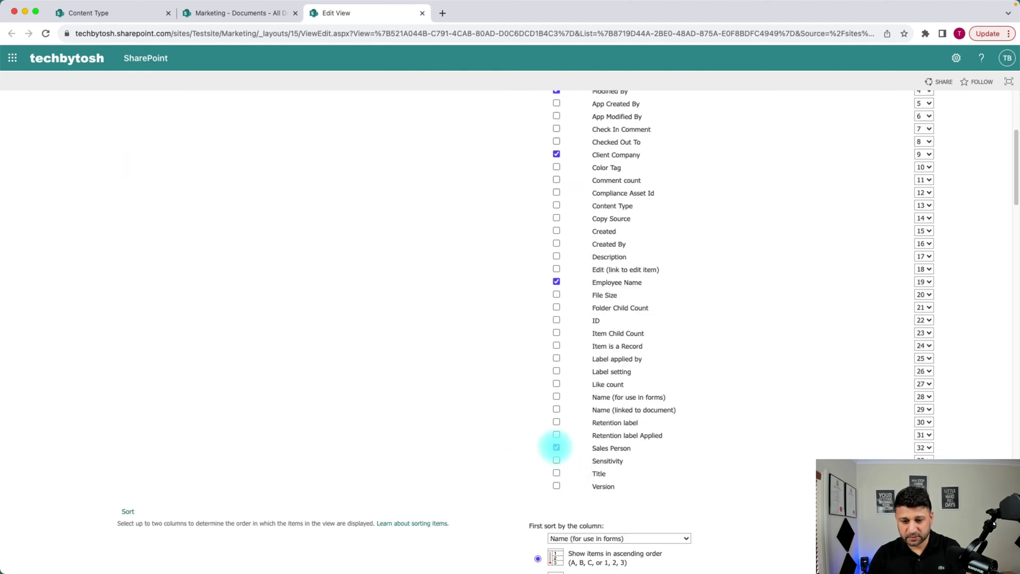
Display the Content Type column at position 8 in the All Documents view and save the view.
scroll(539, 399, "up", 2)
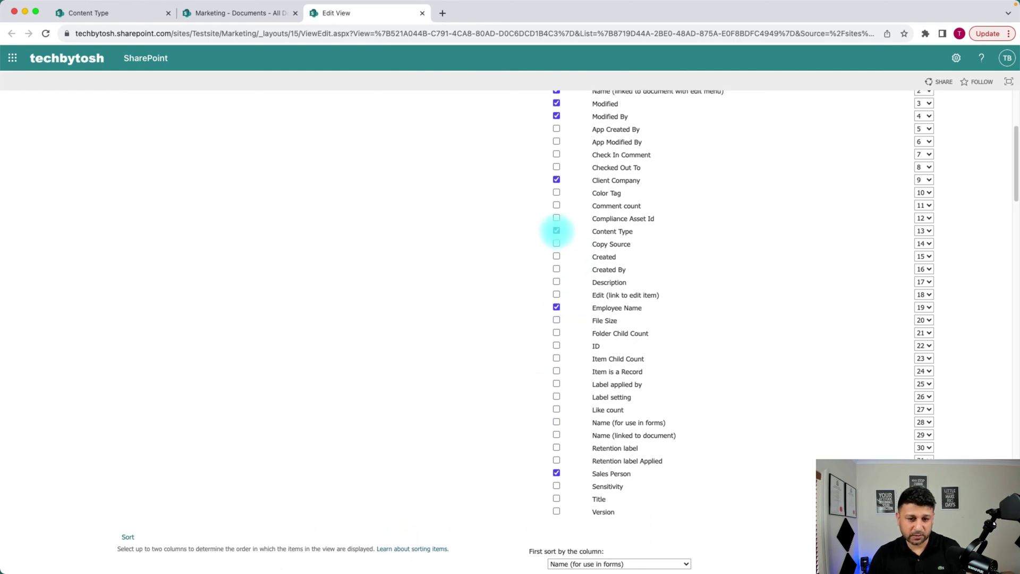
left_click(556, 231)
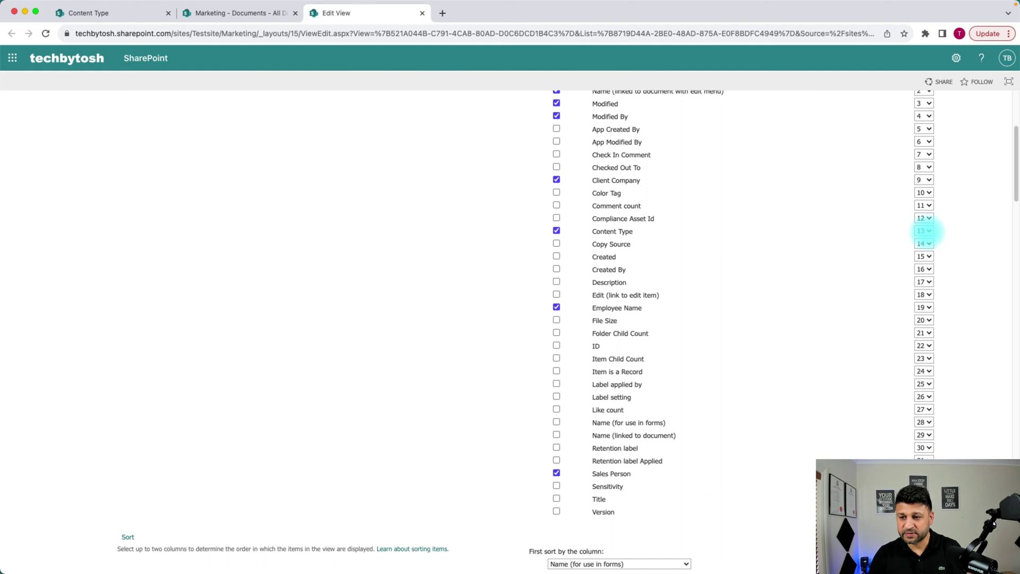
left_click(925, 231)
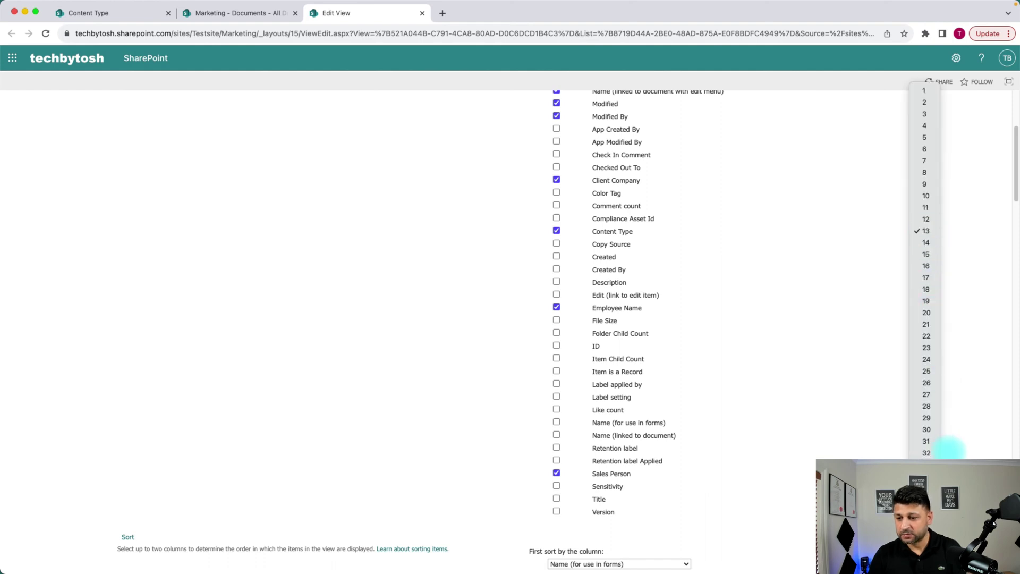
left_click(925, 172)
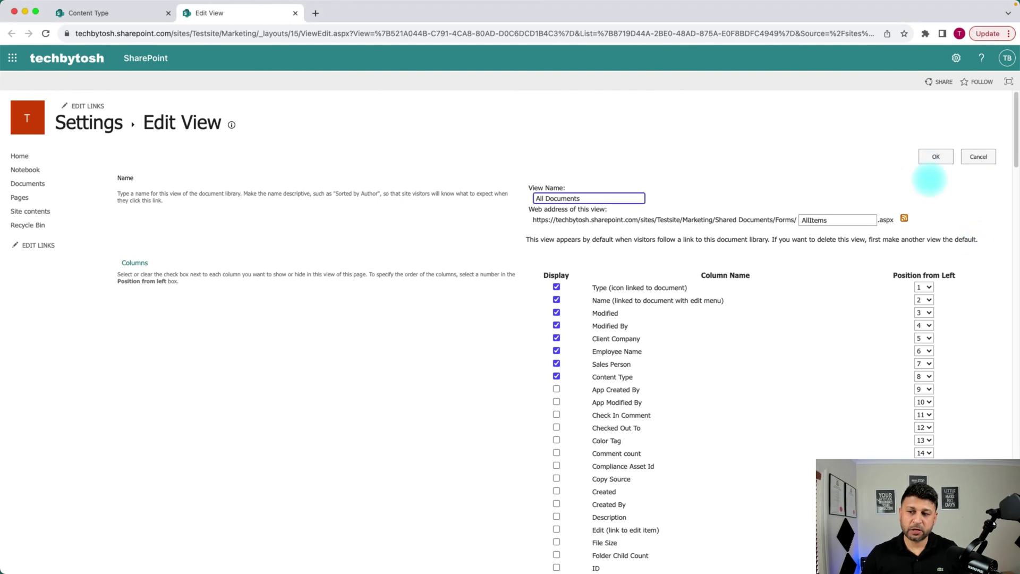
left_click(936, 159)
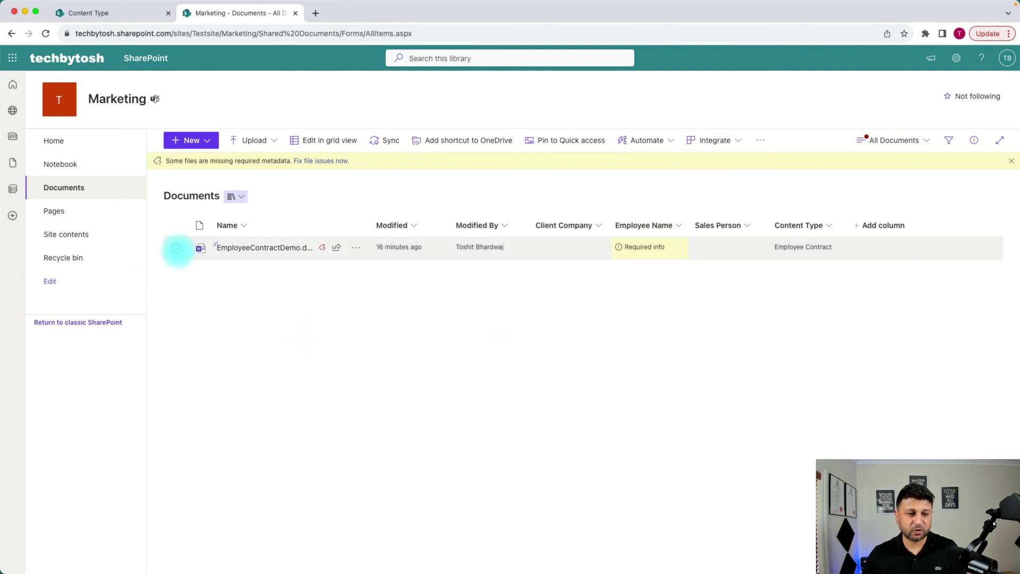
Fill in the required Employee Name property of EmployeeContractDemo.docx with the employee's name and close its details.
left_click(177, 248)
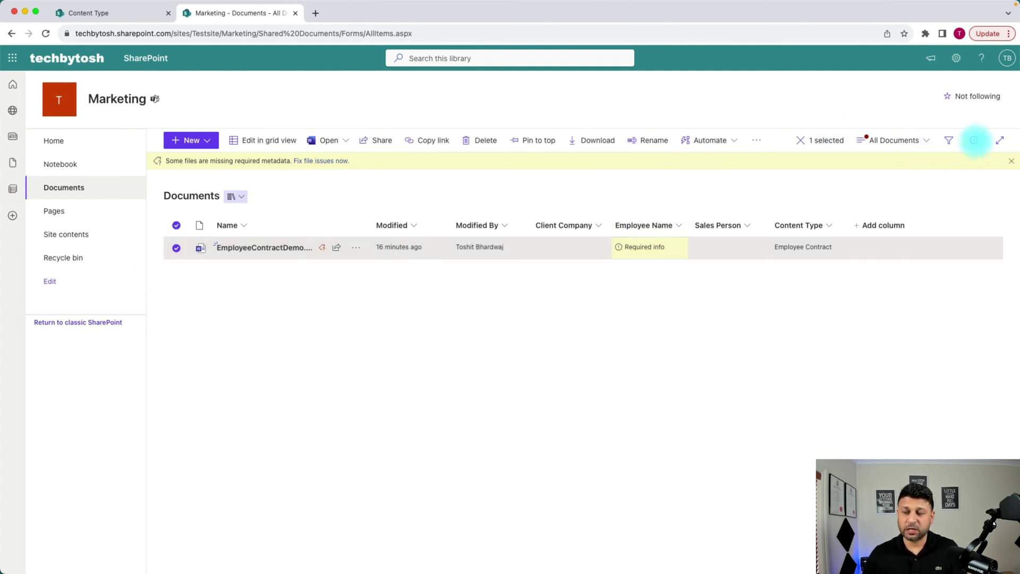
left_click(974, 140)
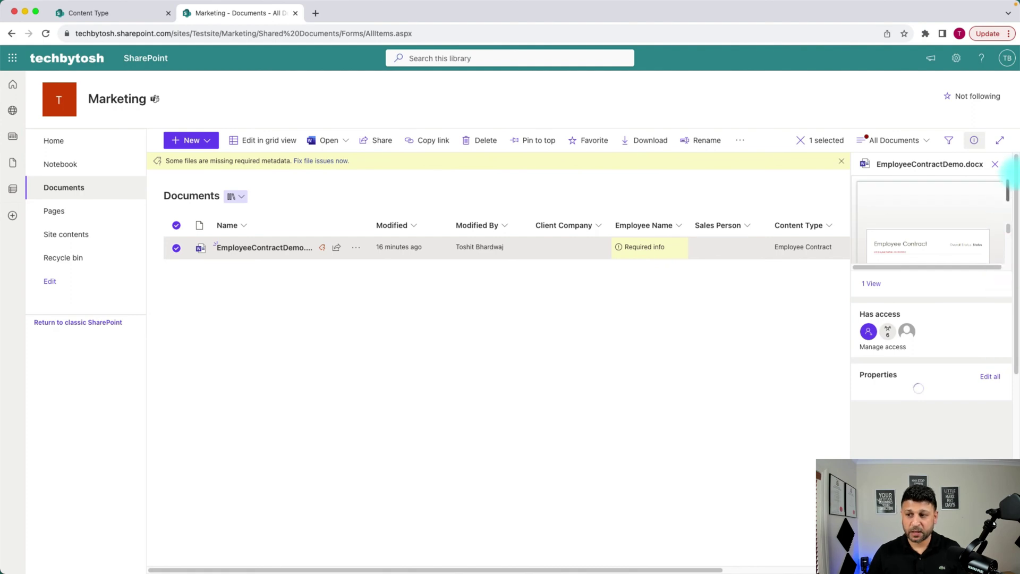
left_click_drag(1016, 173, 1016, 274)
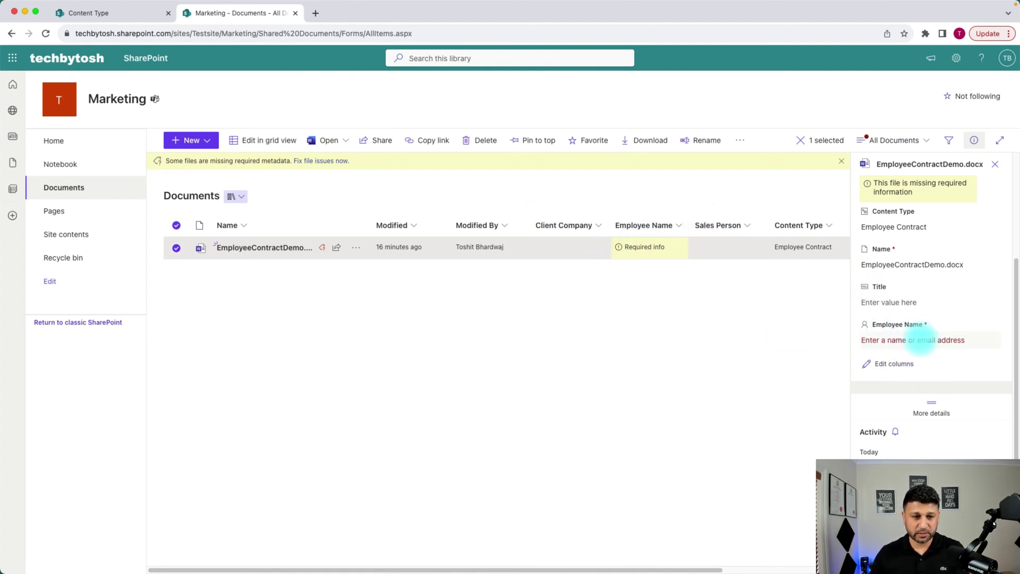
left_click(920, 340)
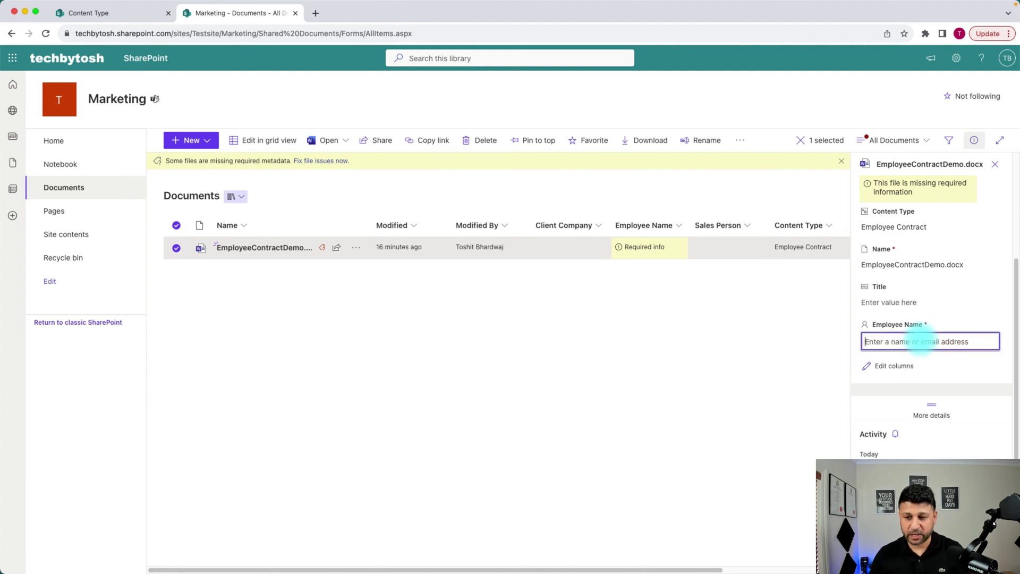
type("peter")
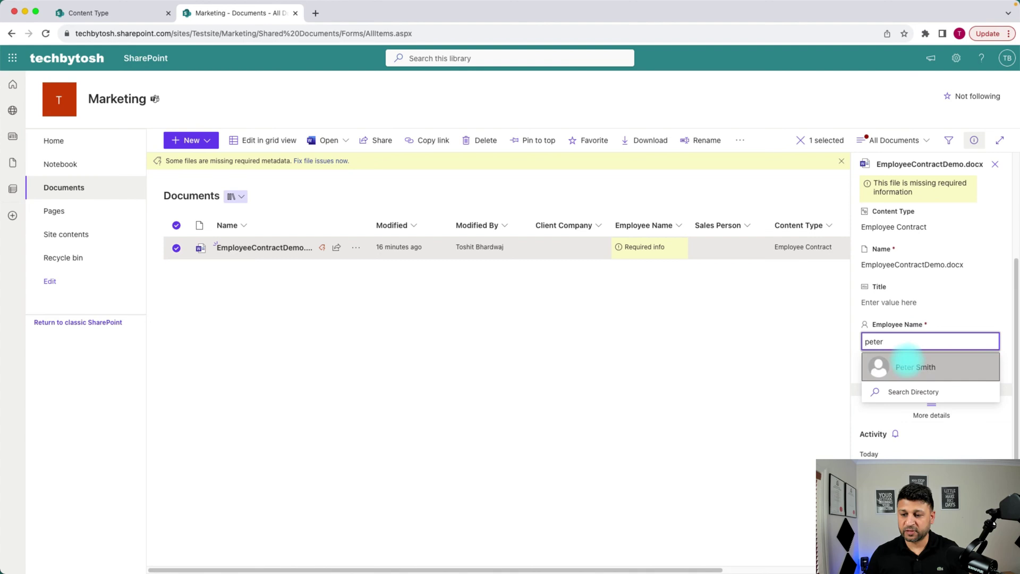
left_click(907, 365)
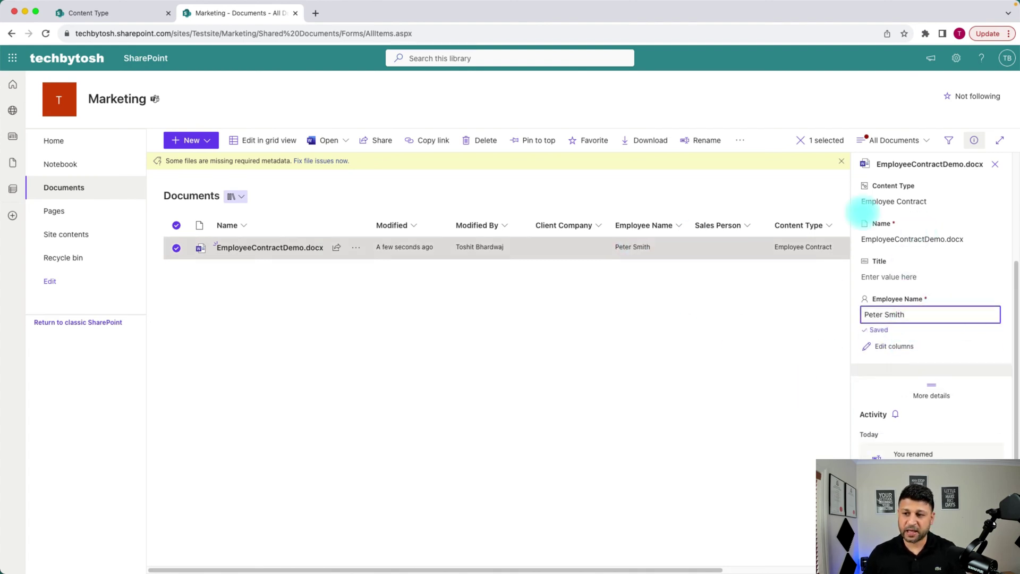
left_click(994, 164)
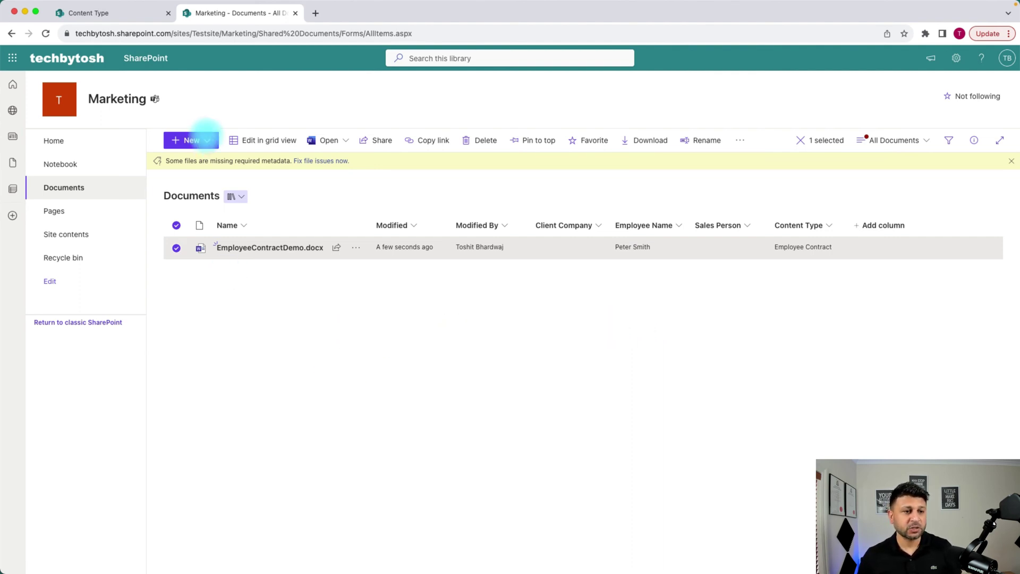
Create a new Sales Contract document named SalesContractDemo, then return to the refreshed Documents library.
left_click(207, 140)
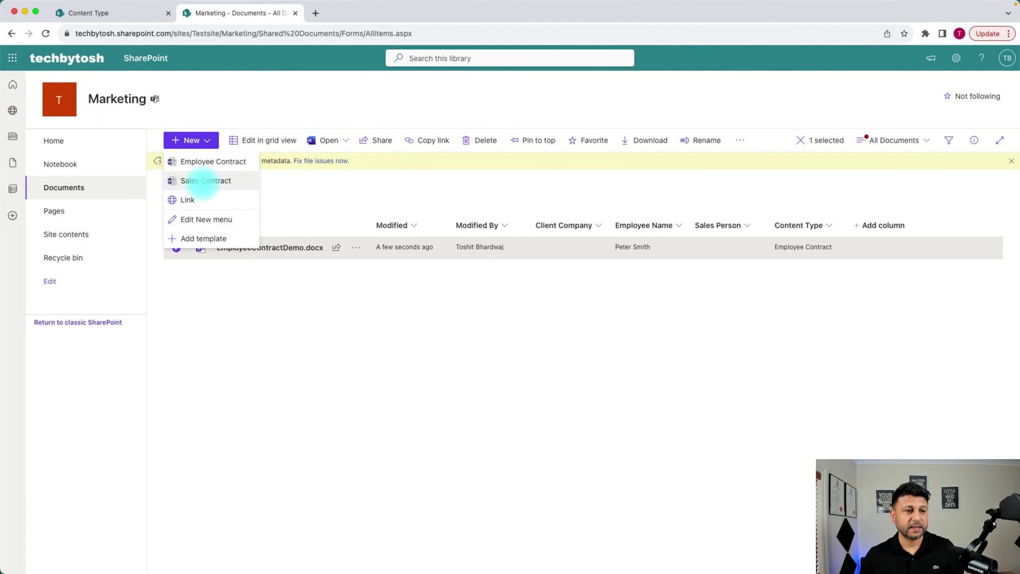
left_click(200, 180)
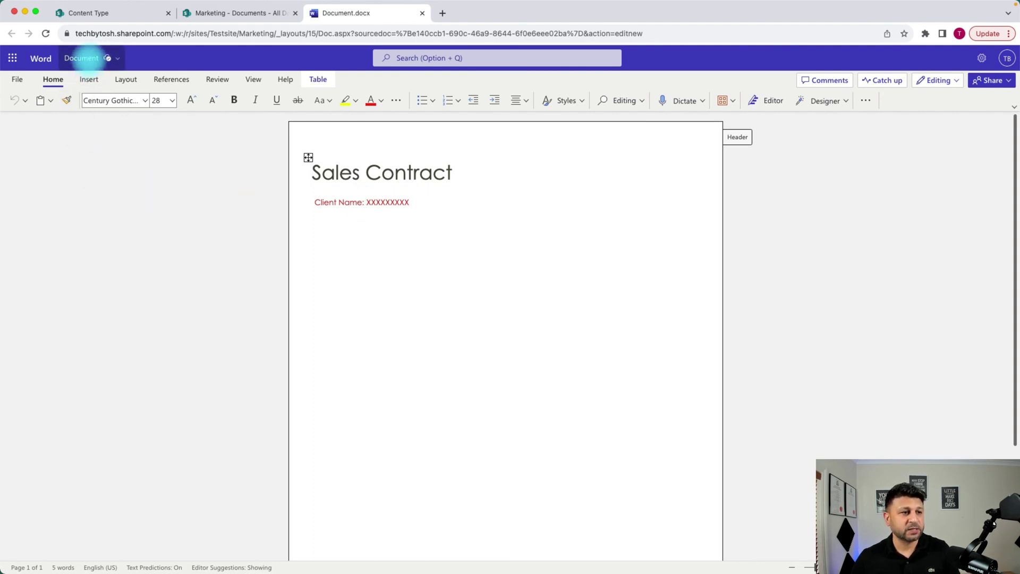
left_click(86, 57)
left_click(54, 105)
left_click_drag(54, 104, 13, 105)
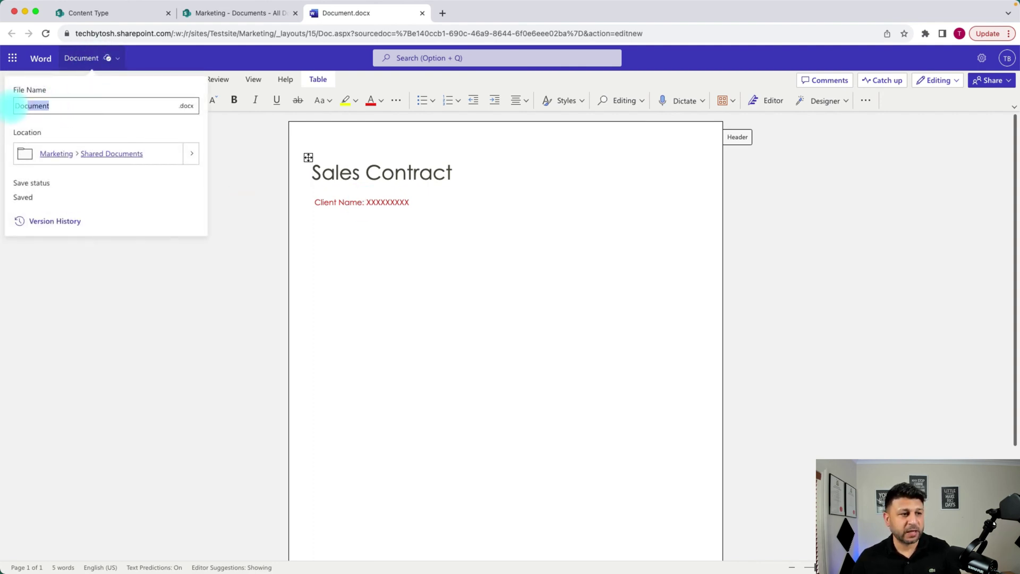
type("Sale")
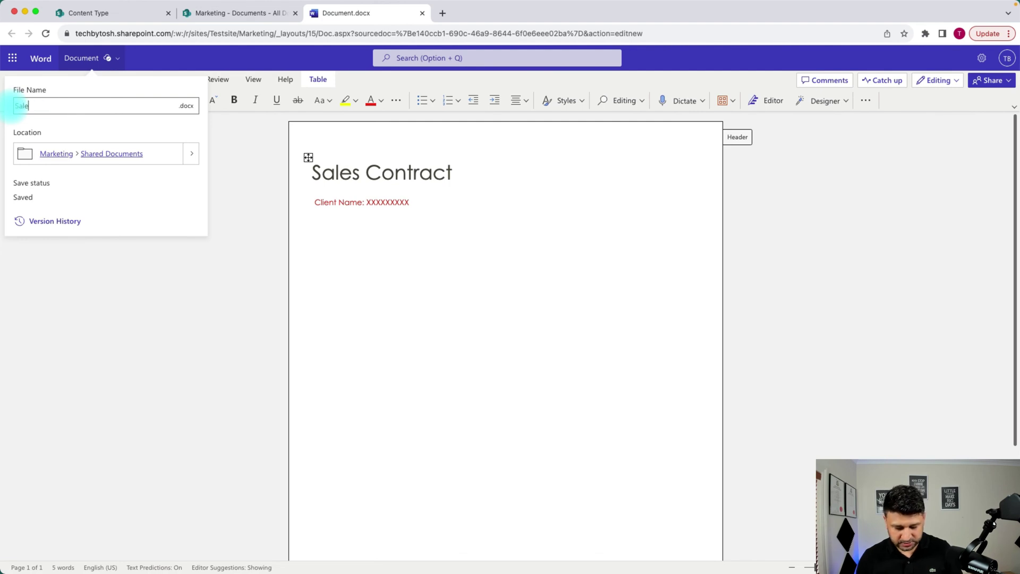
type("sContractDemo")
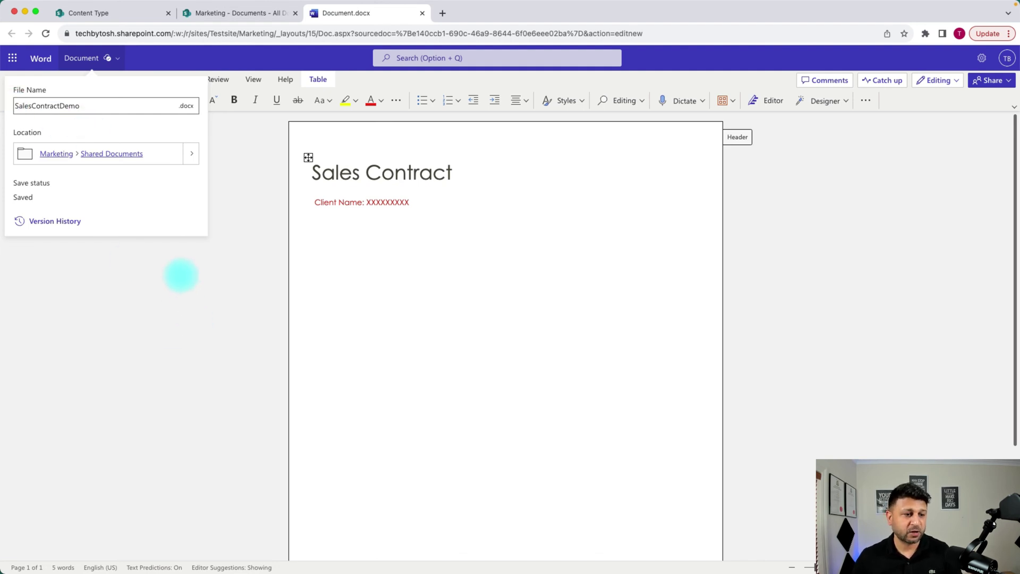
left_click(178, 270)
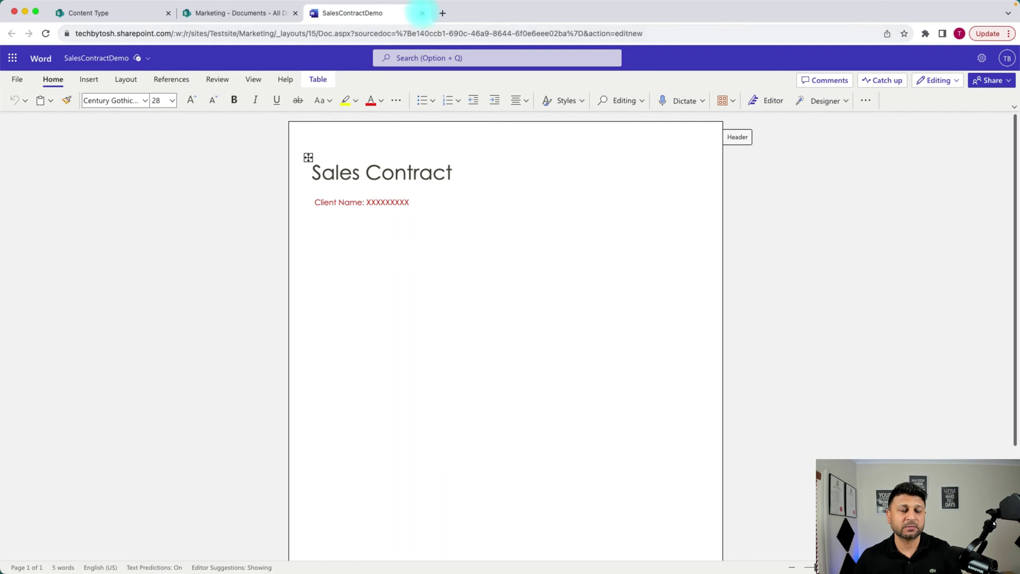
left_click(422, 13)
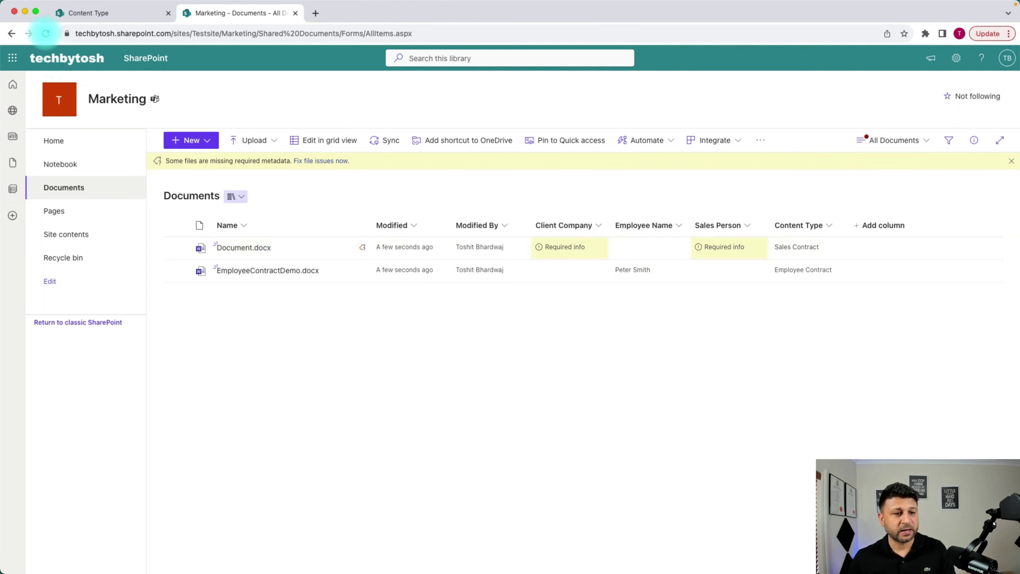
left_click(46, 33)
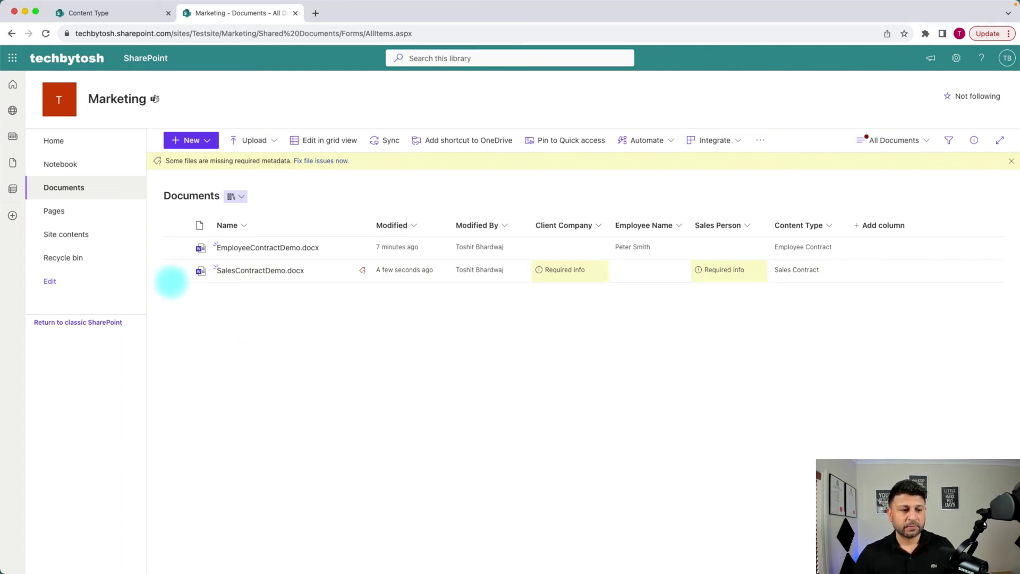
Enter the sales person's name in the required Sales Person property of SalesContractDemo.docx.
left_click(176, 271)
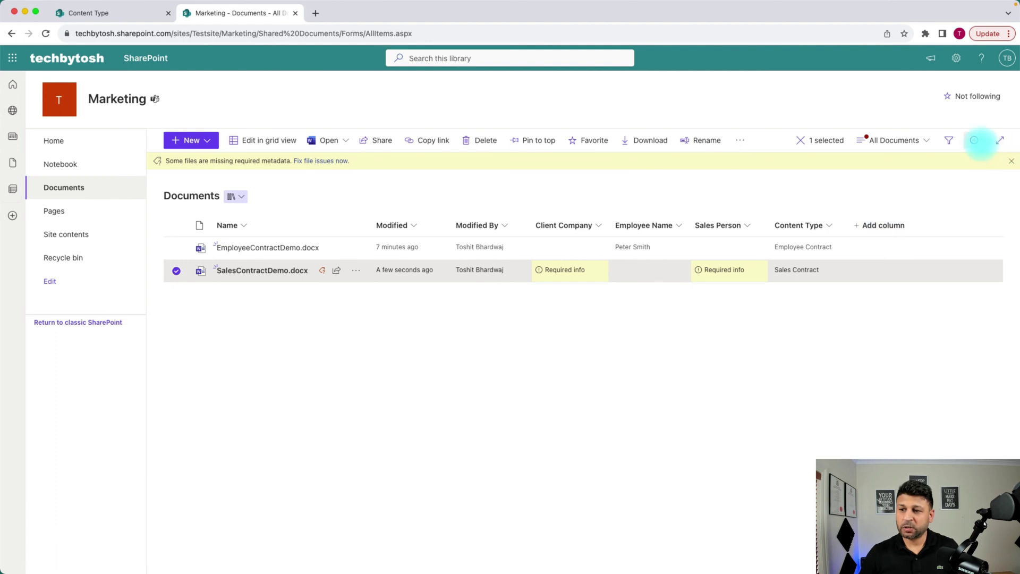
left_click(974, 139)
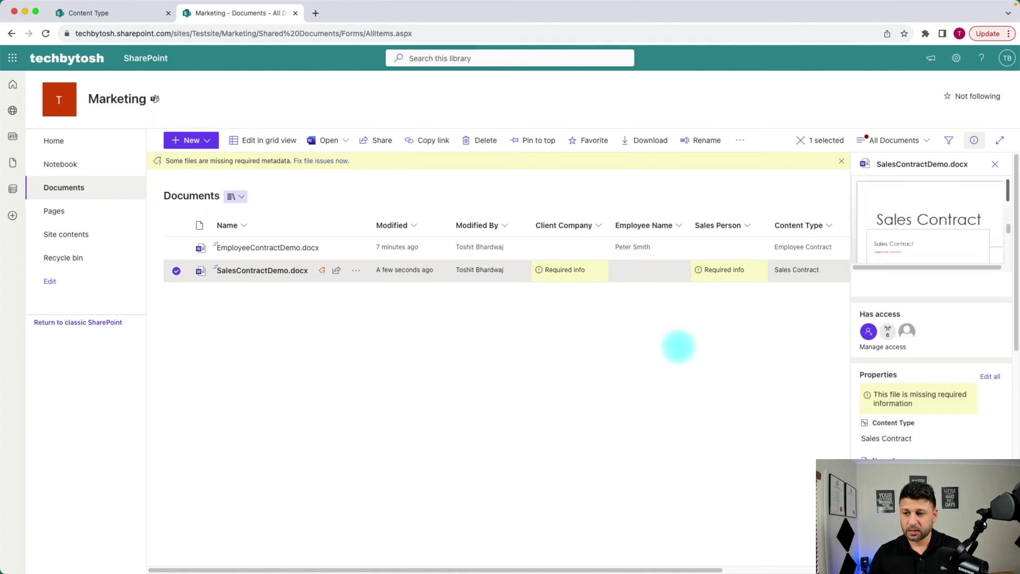
scroll(999, 255, "down", 5)
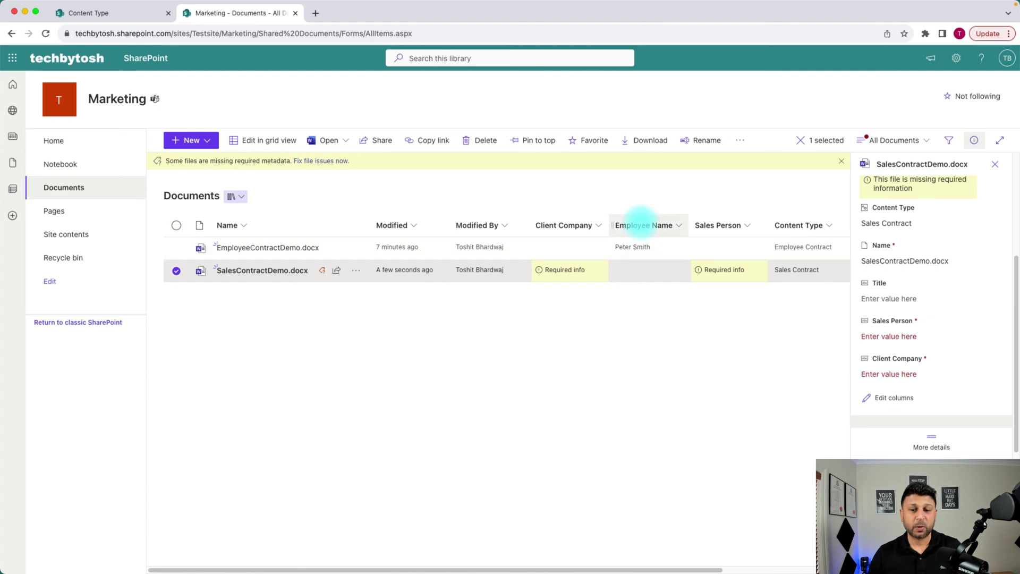
left_click(898, 336)
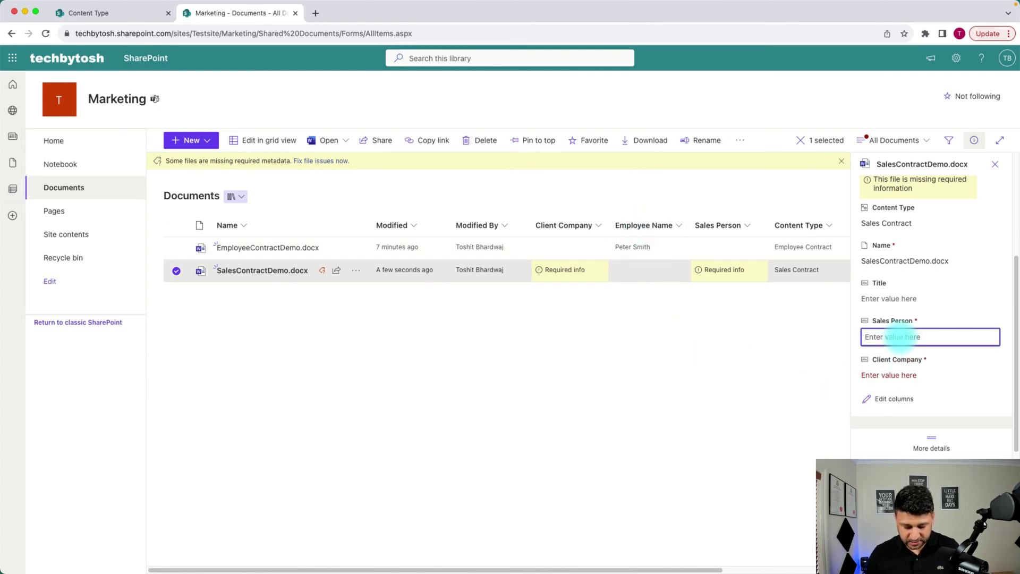
type("John G")
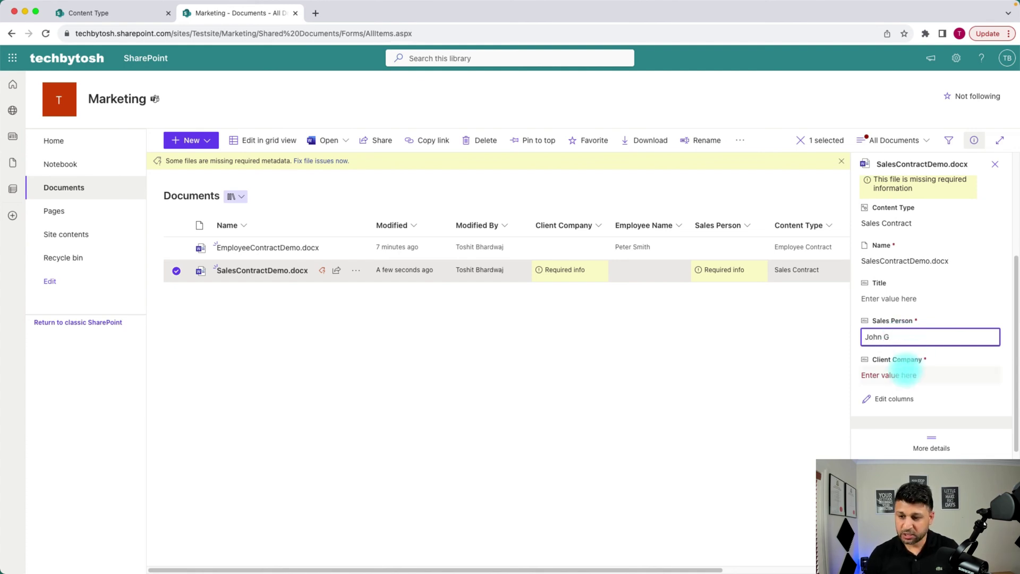
Set the Client Company property of SalesContractDemo.docx to XYZ and close the details.
left_click(894, 375)
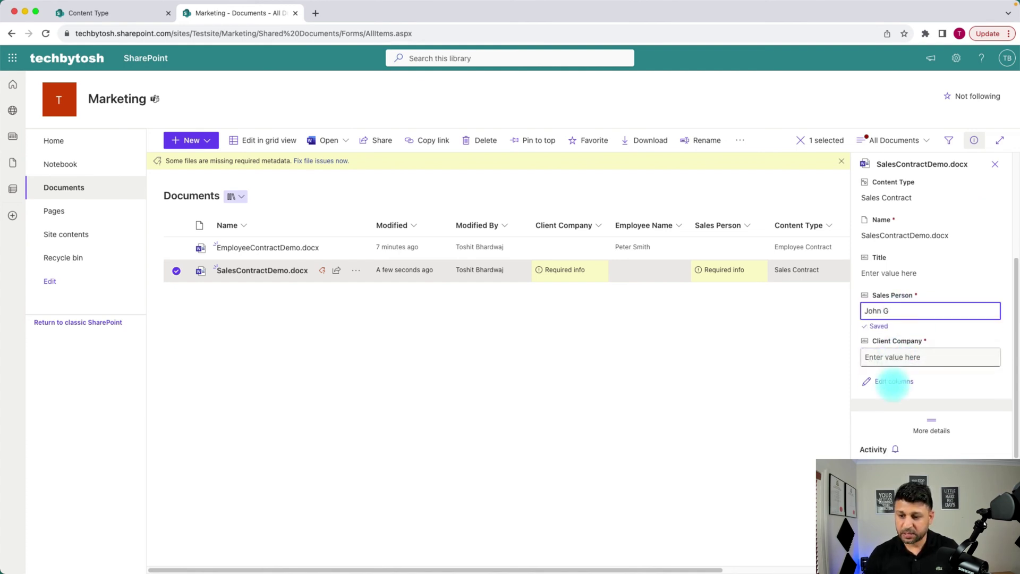
left_click(893, 372)
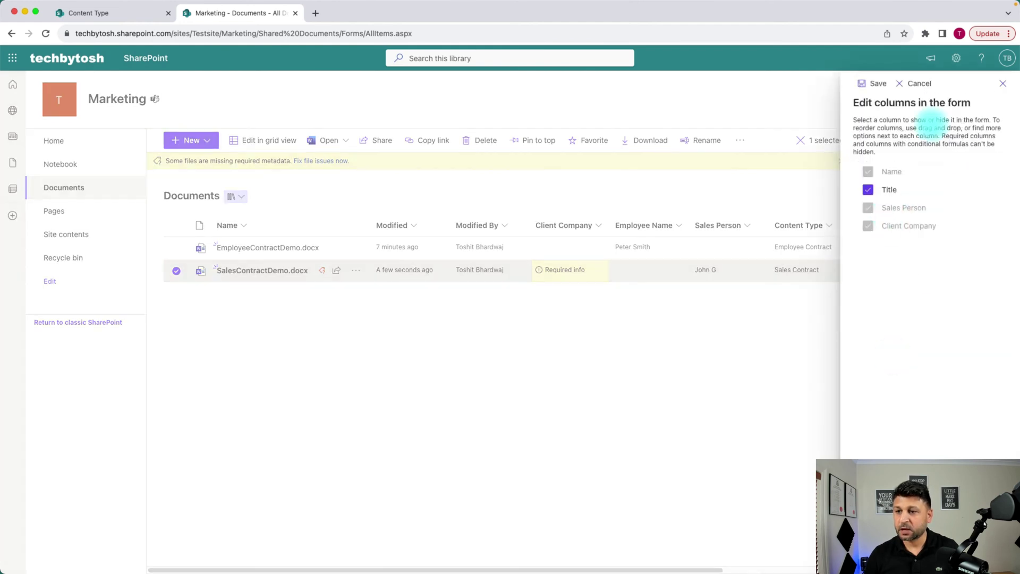
left_click(918, 83)
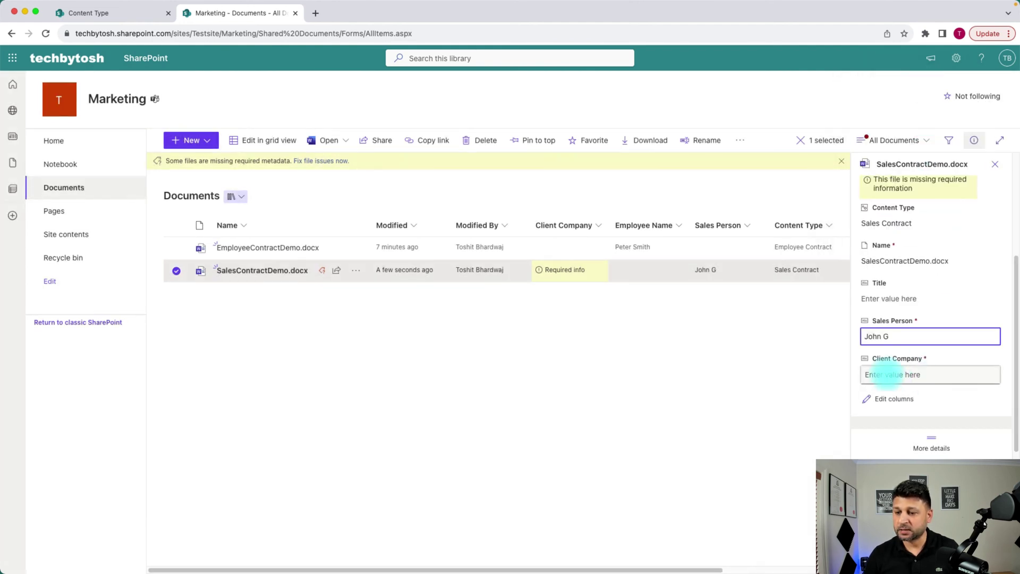
left_click(886, 375)
type("XYZ")
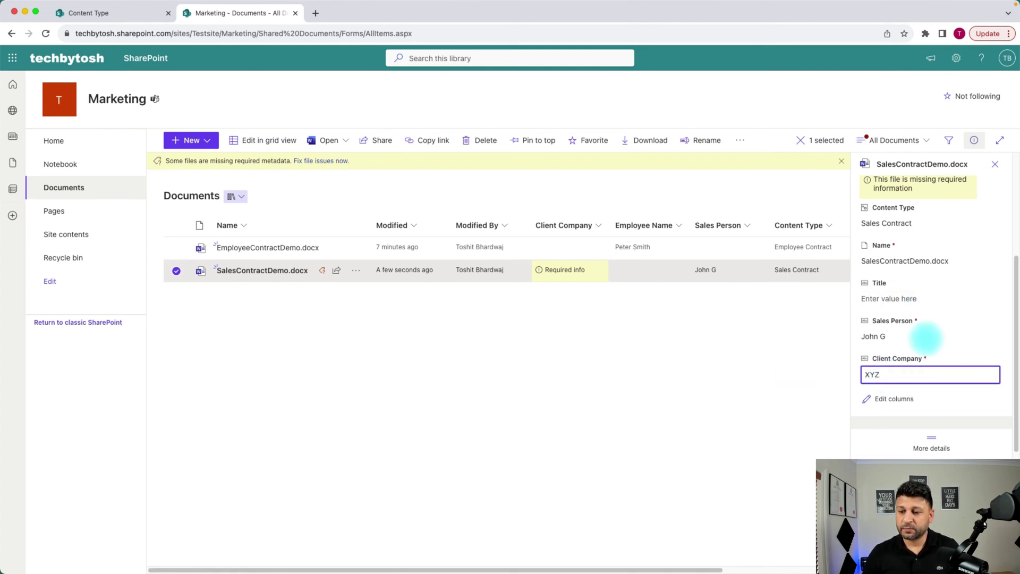
left_click(915, 337)
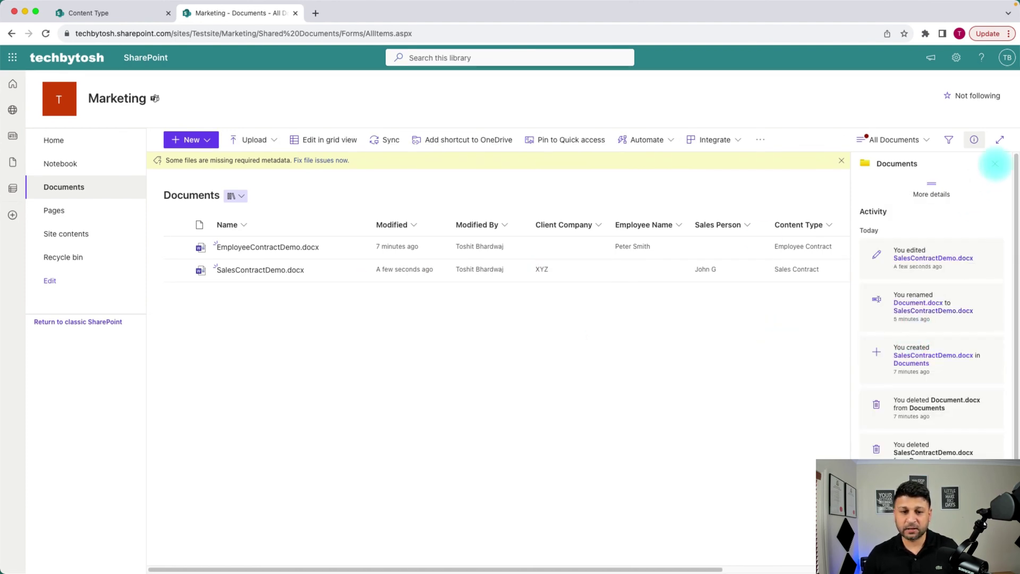
left_click(995, 163)
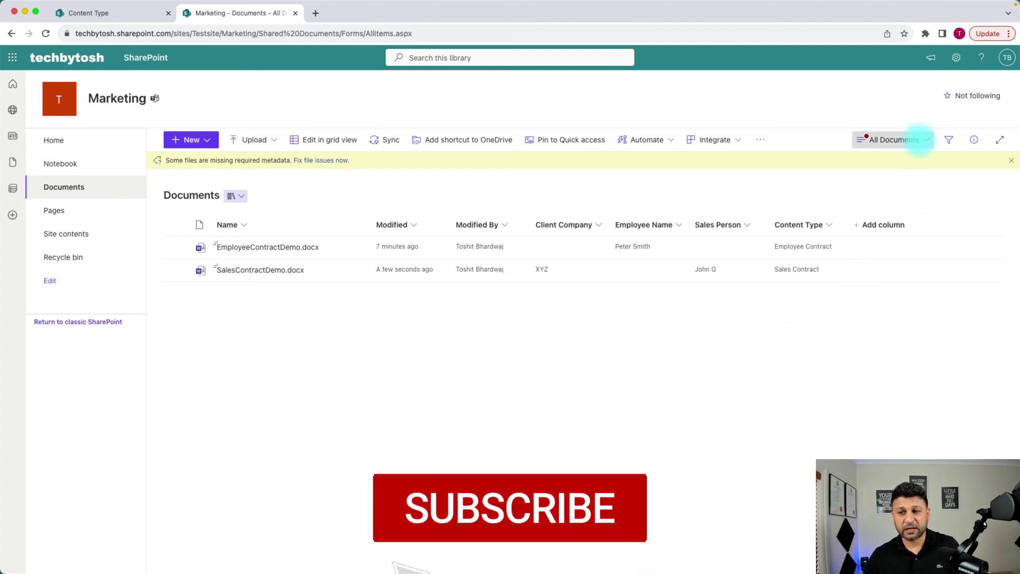
Create a public list view named Employee Contracts for the Documents library.
left_click(919, 139)
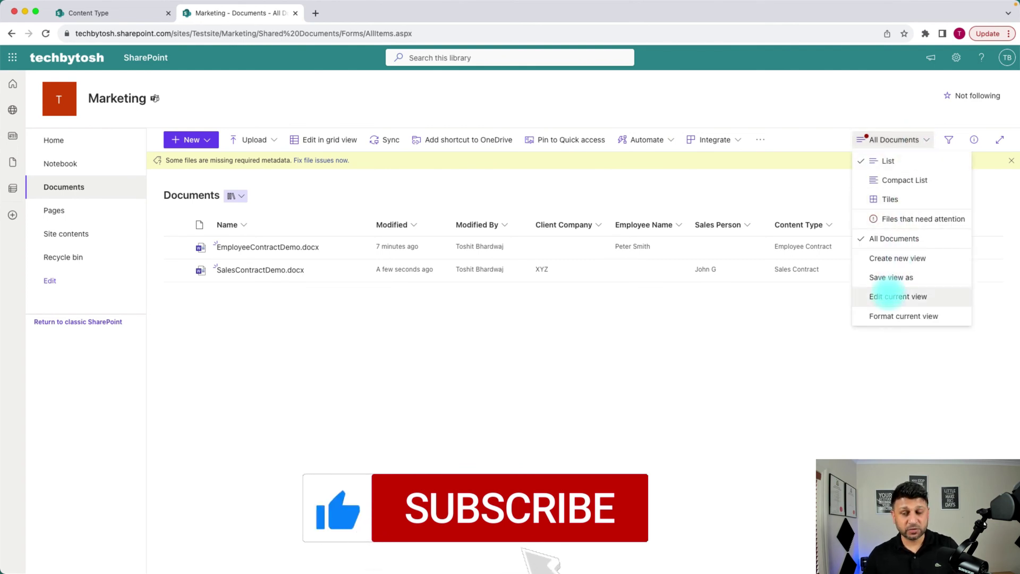
left_click(900, 258)
left_click(435, 267)
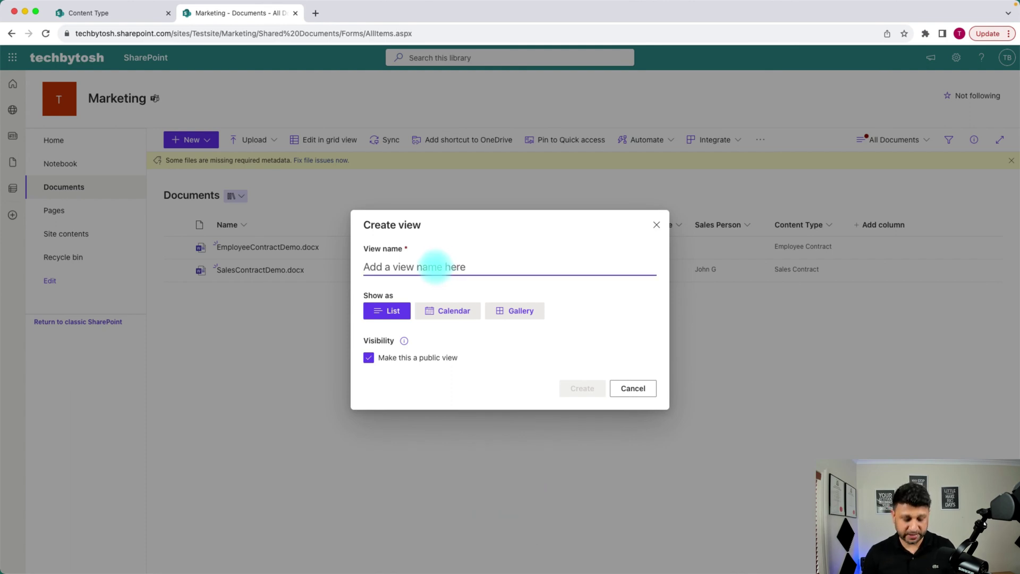
type("Employee")
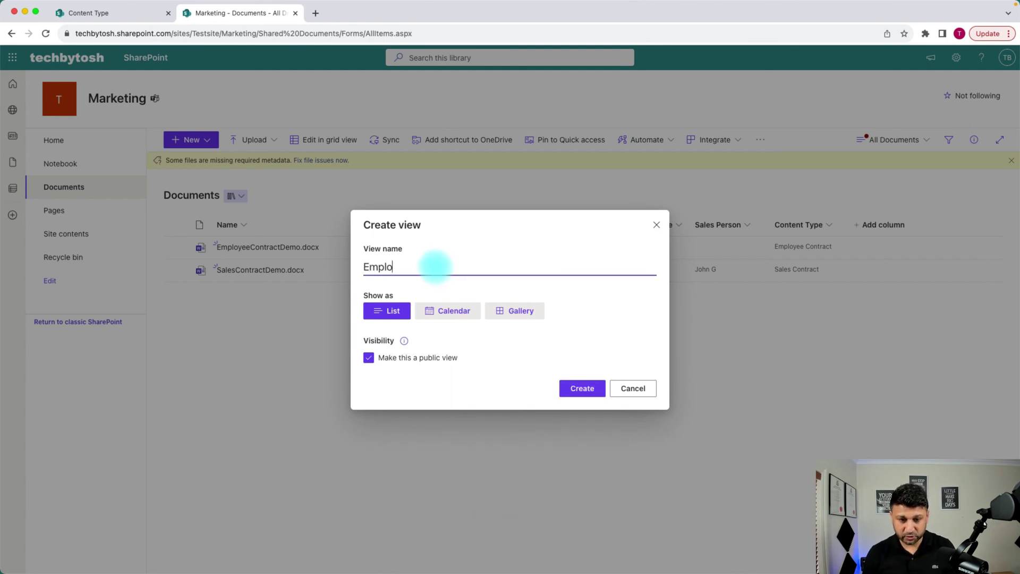
type(" Contracts")
left_click(582, 388)
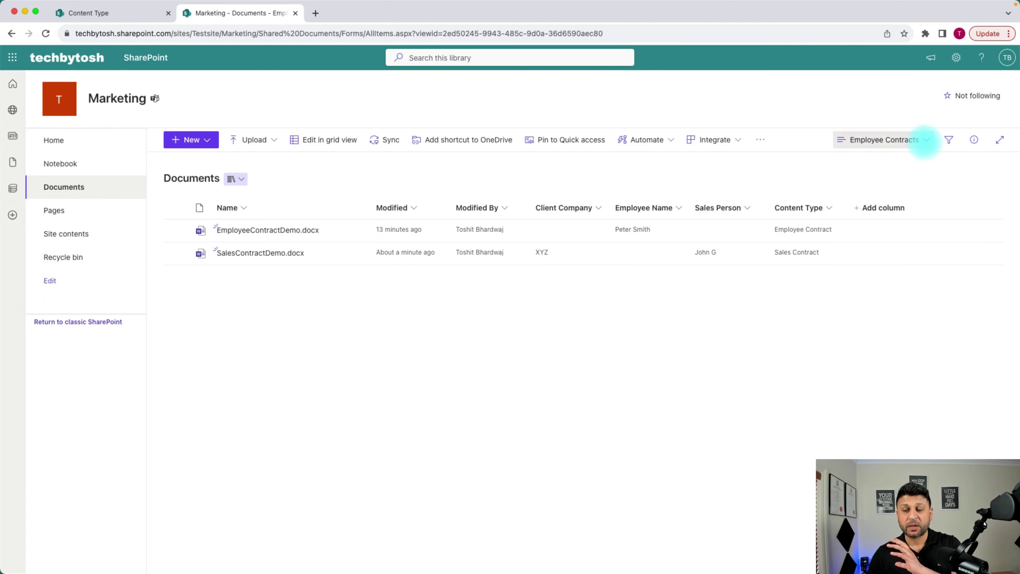
Edit the Employee Contracts view to hide the Client Company and Sales Person columns.
left_click(919, 139)
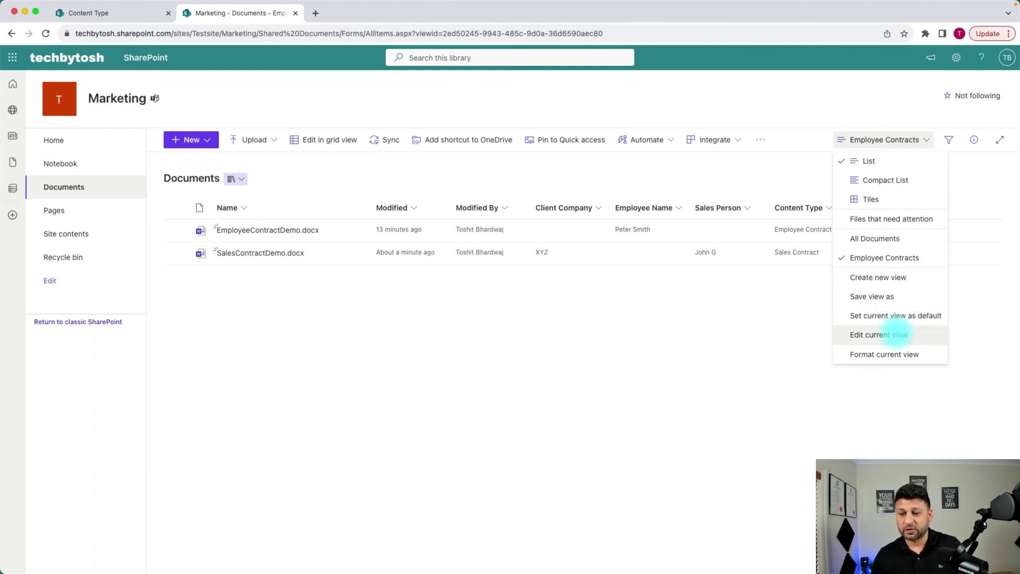
left_click(896, 334)
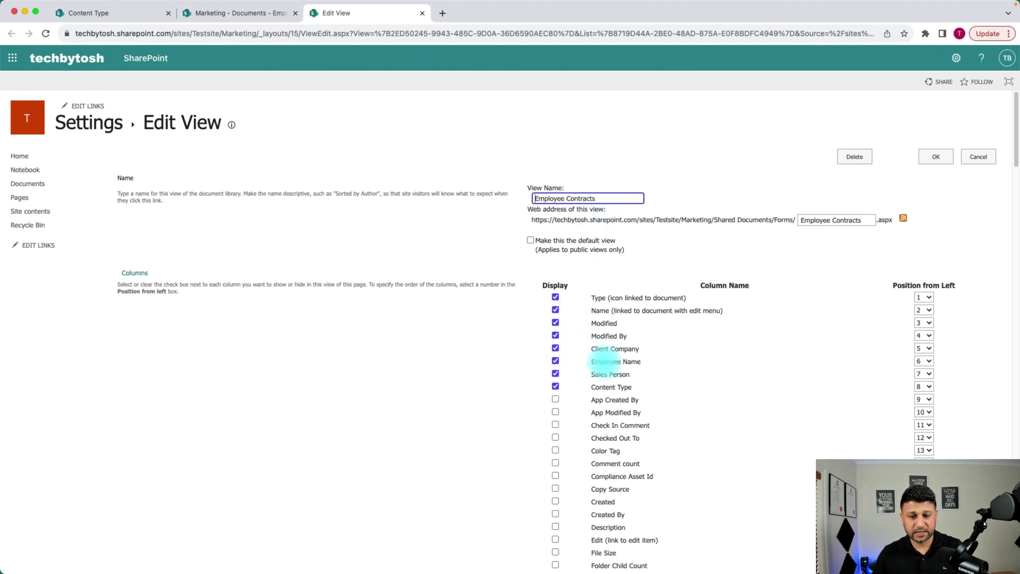
left_click(555, 374)
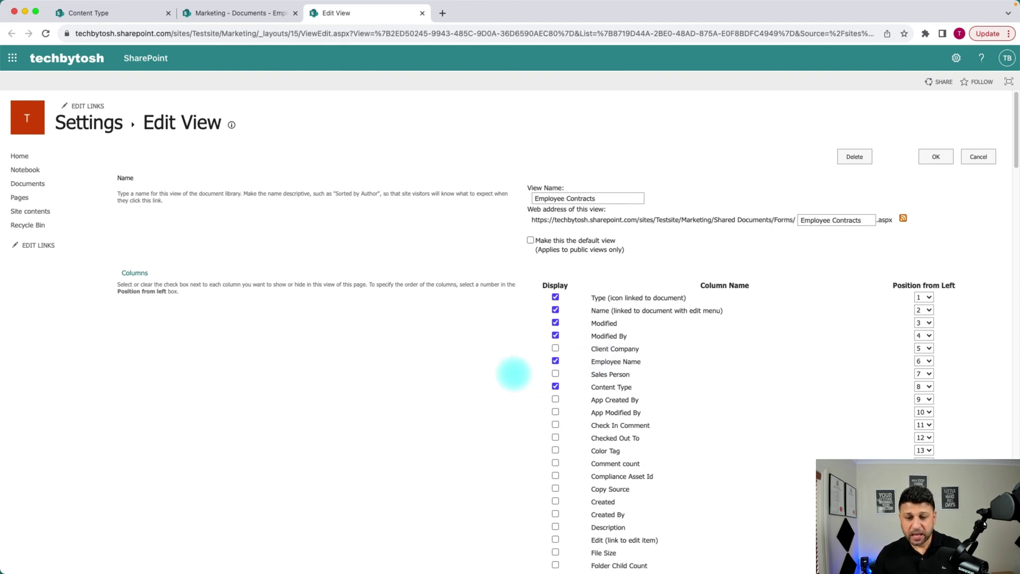
Filter the Employee Contracts view to items whose Content Type is equal to Employee Contract and save the view.
scroll(526, 396, "down", 7)
scroll(530, 398, "down", 3)
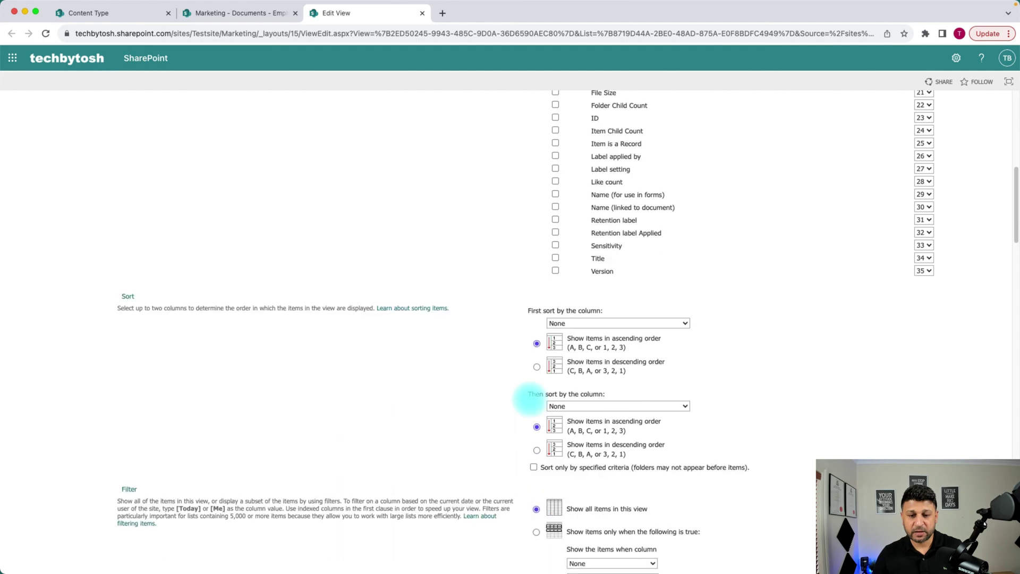
scroll(488, 356, "down", 5)
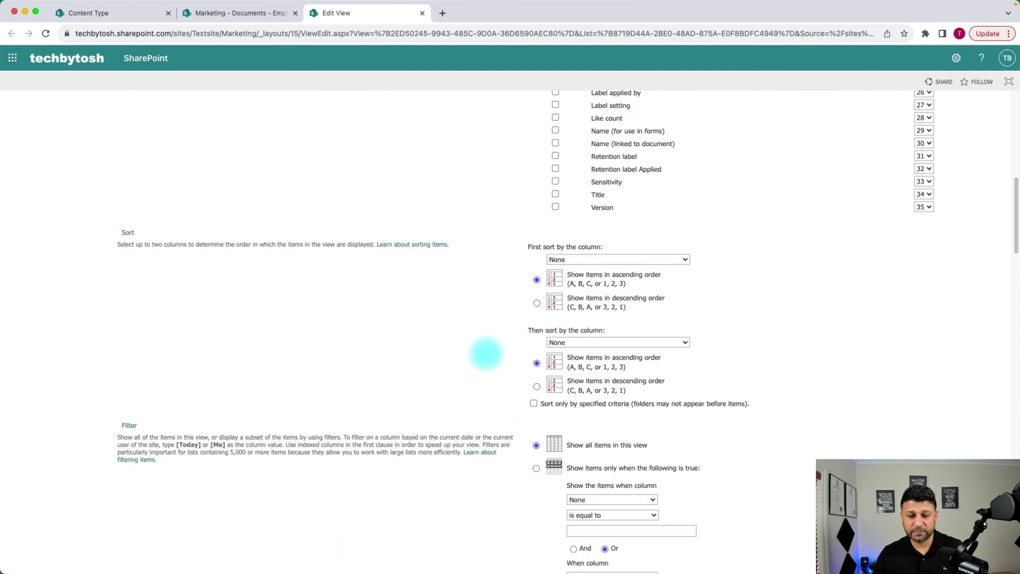
left_click(604, 283)
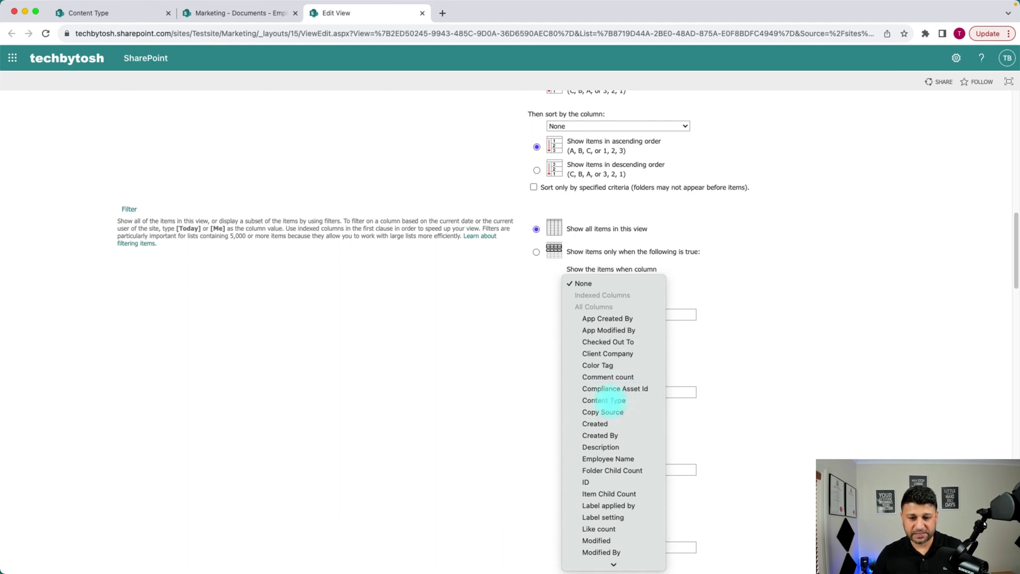
left_click(606, 400)
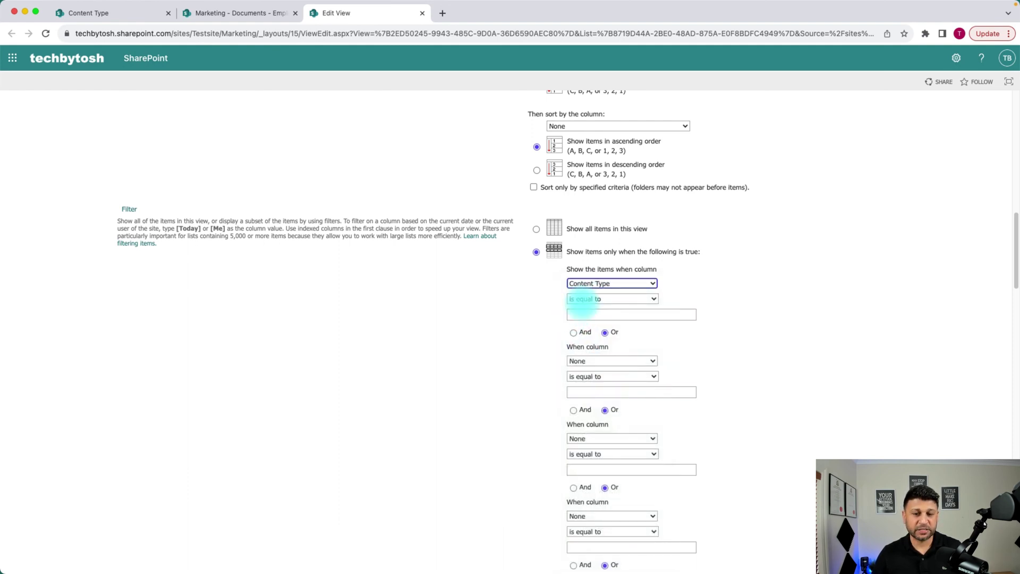
left_click(585, 314)
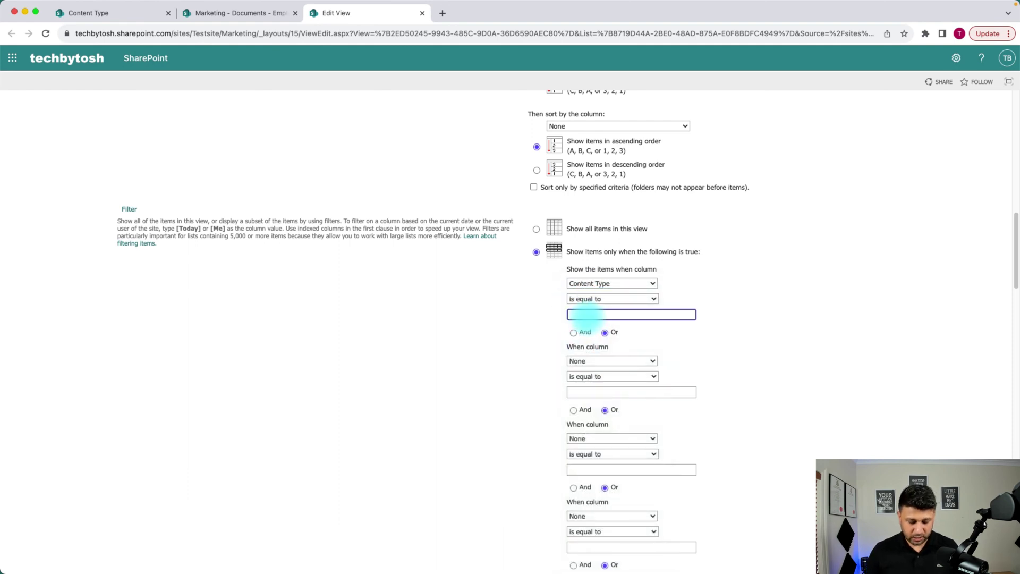
type("Employee")
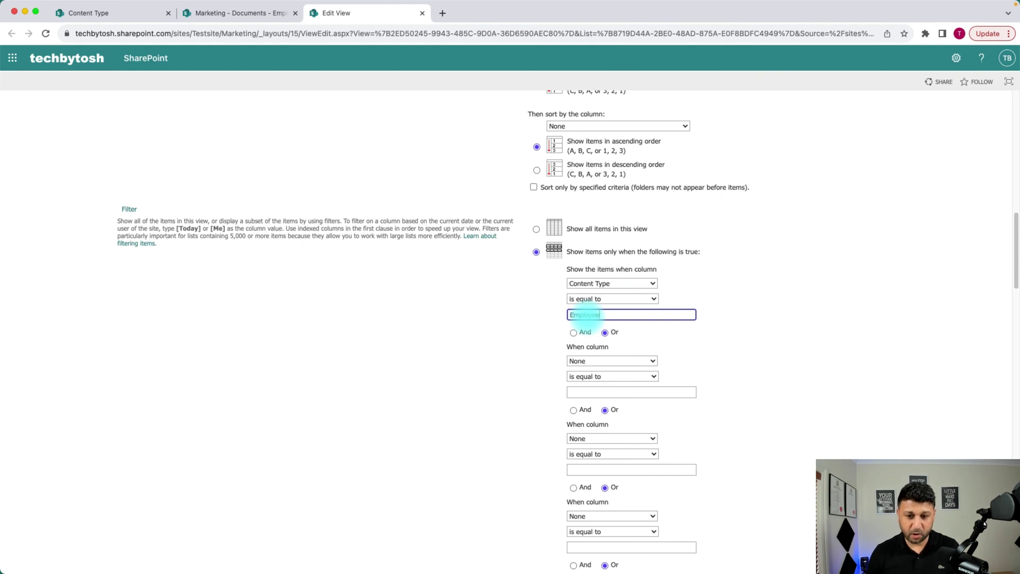
type(" Contracty")
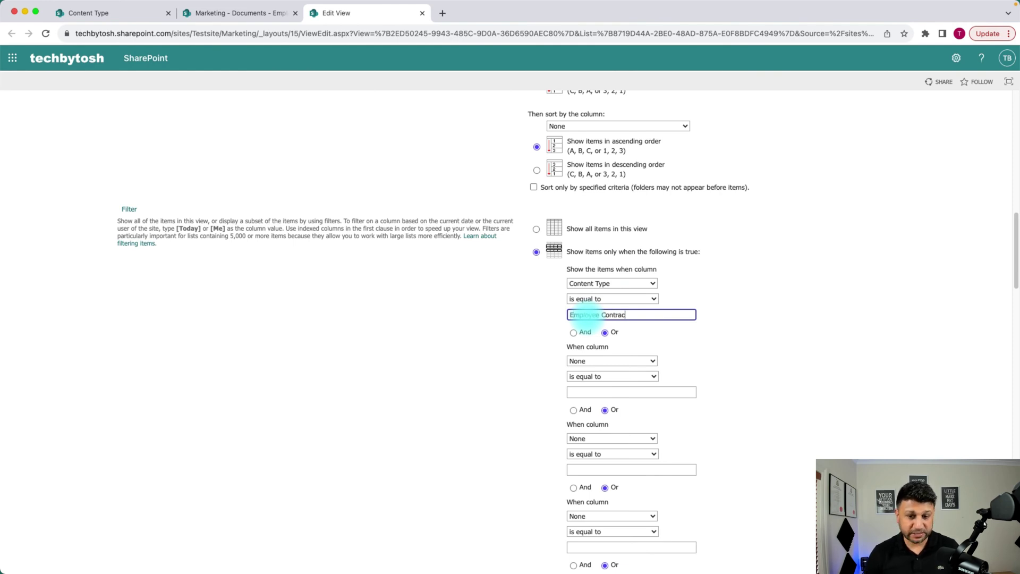
key("BackSpace")
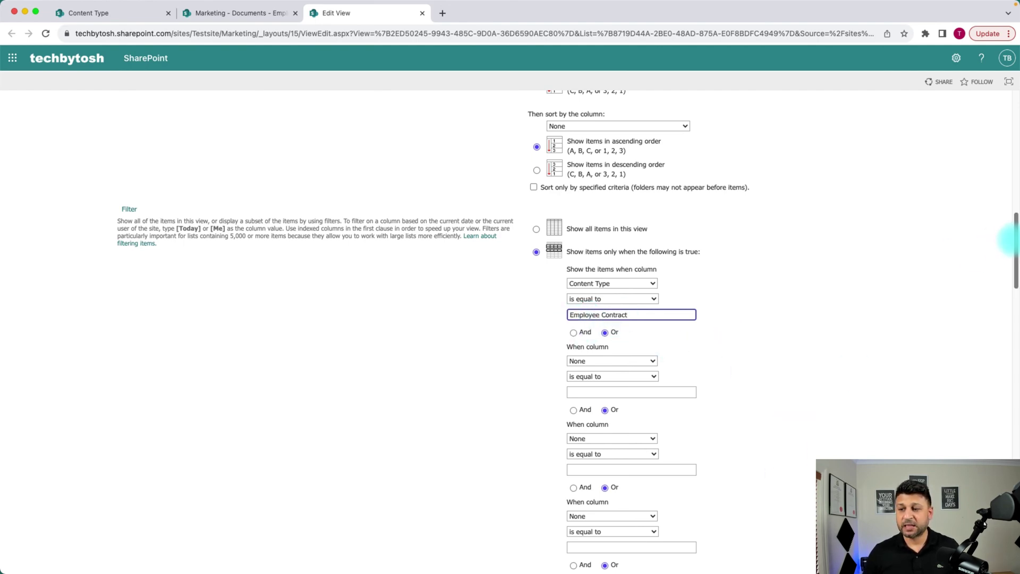
scroll(1012, 239, "up", 15)
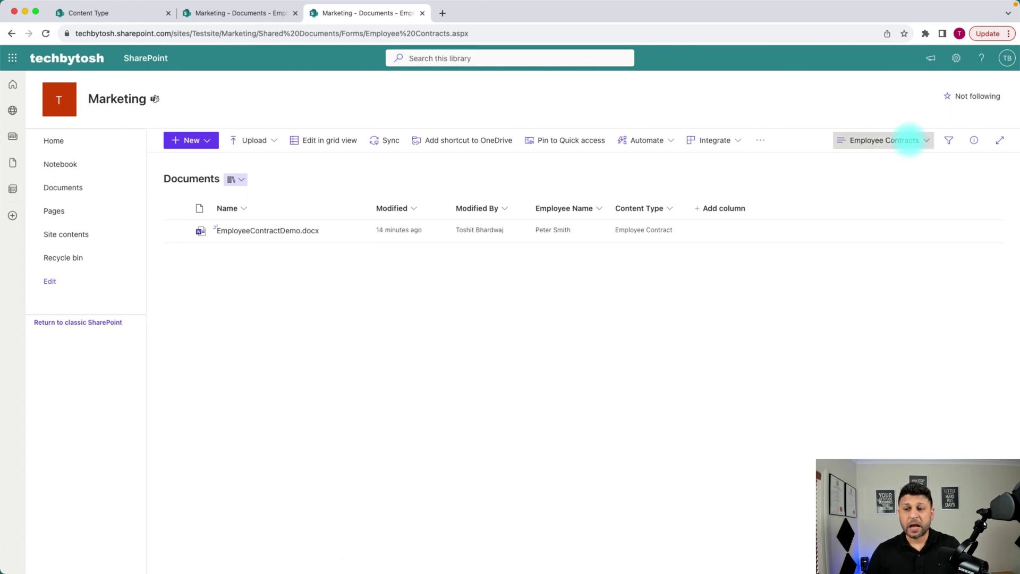
Switch the Documents library to the All Documents view and check which content types are offered for new items.
left_click(908, 140)
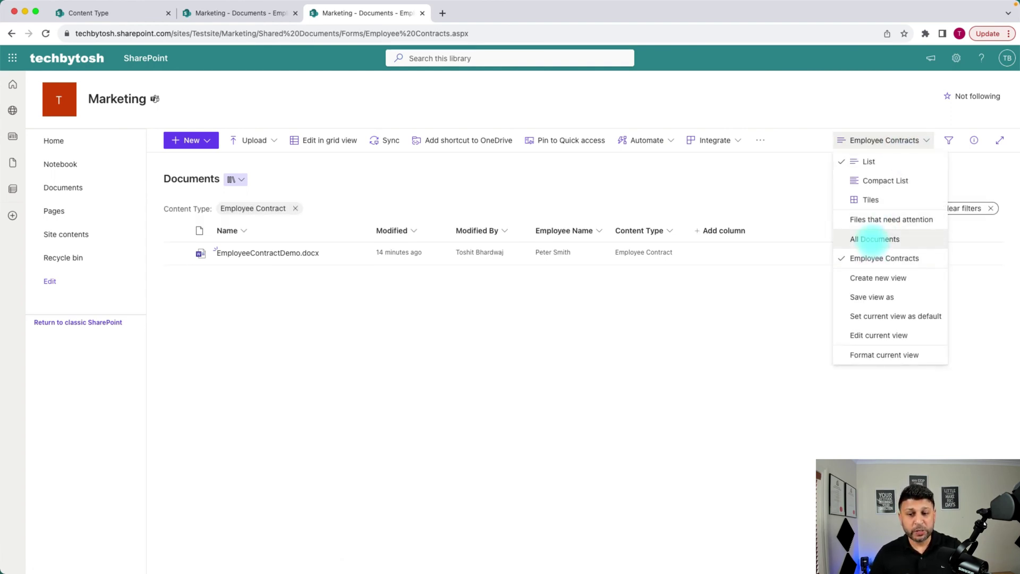
left_click(542, 329)
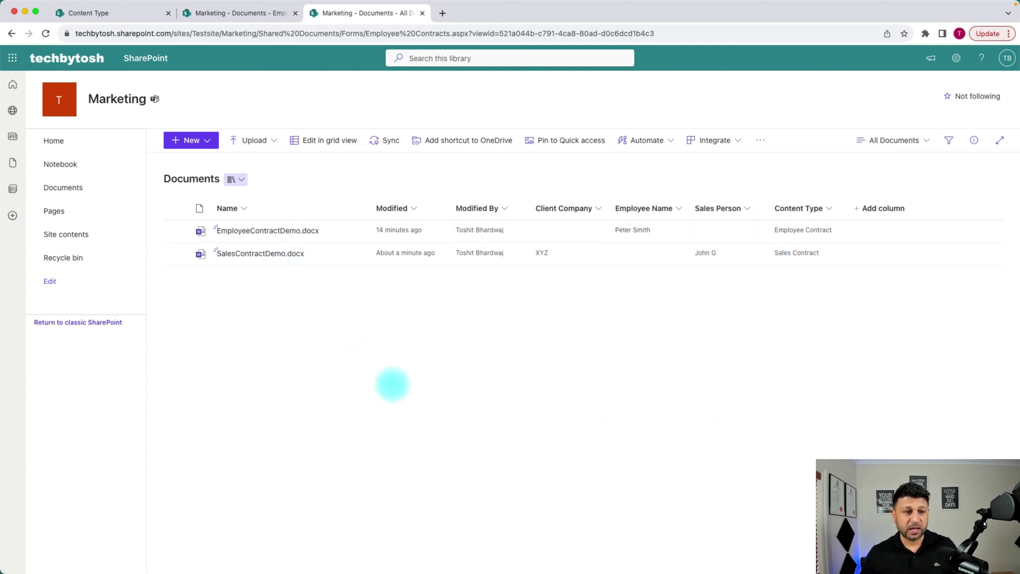
left_click(206, 140)
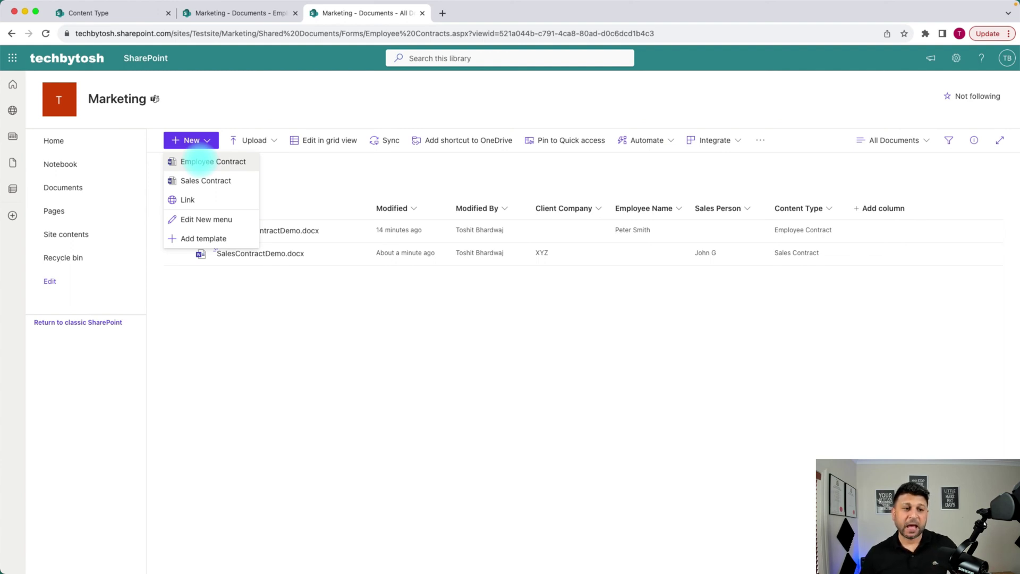
left_click(364, 412)
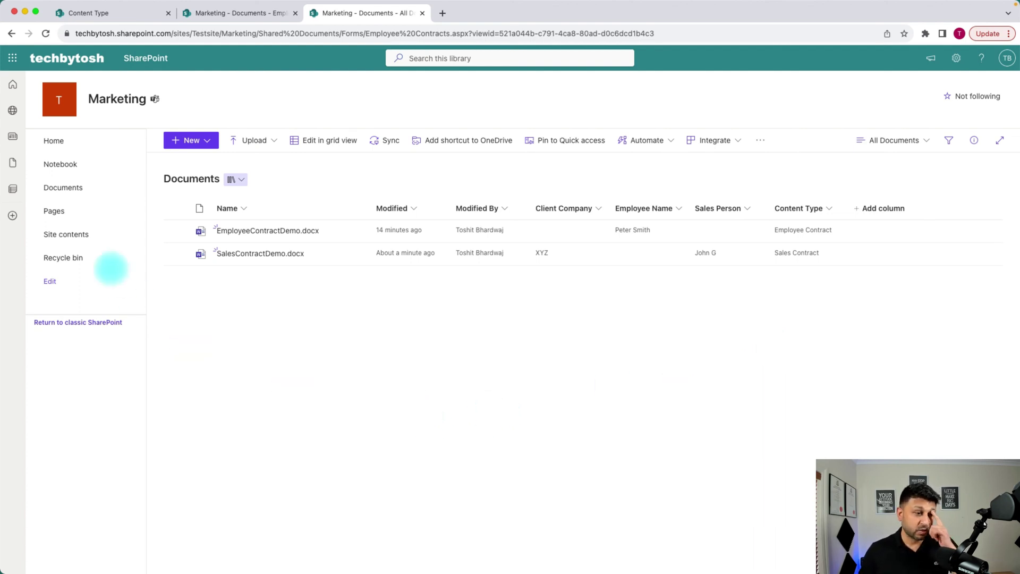
Create a document library named Contracts in the Marketing site, shown in site navigation.
left_click(80, 234)
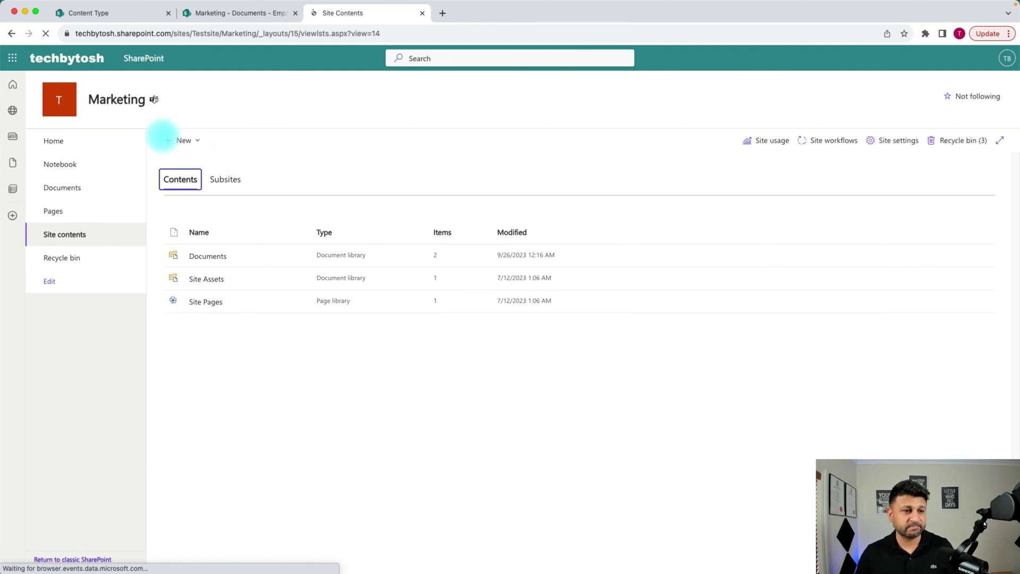
left_click(192, 141)
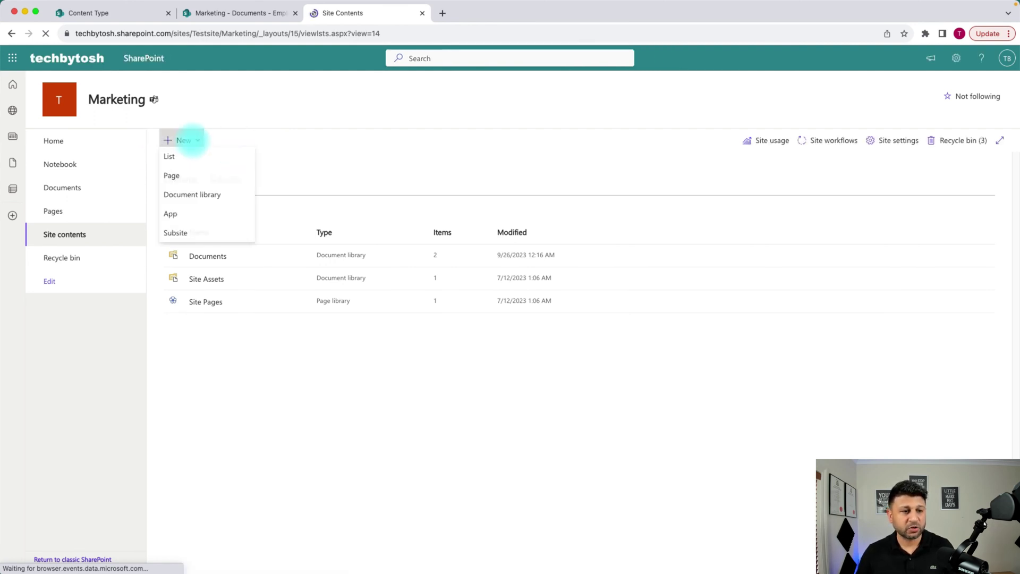
left_click(181, 201)
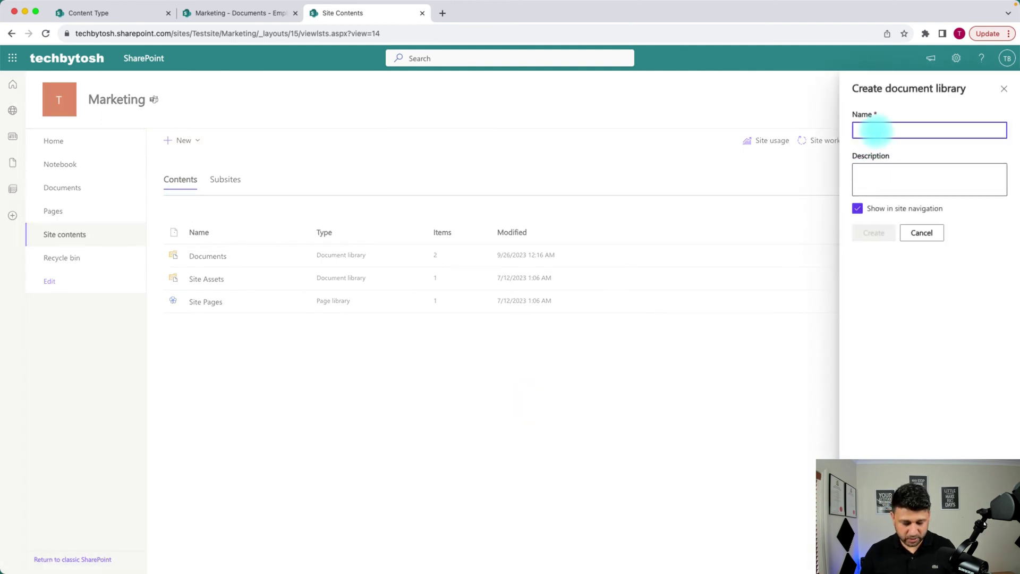
type("Contracts")
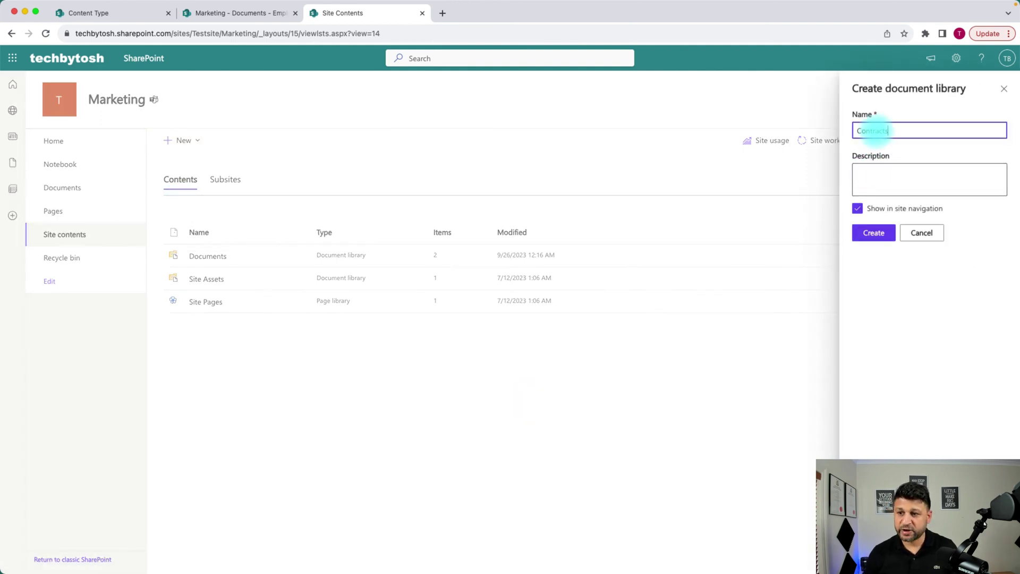
left_click(873, 233)
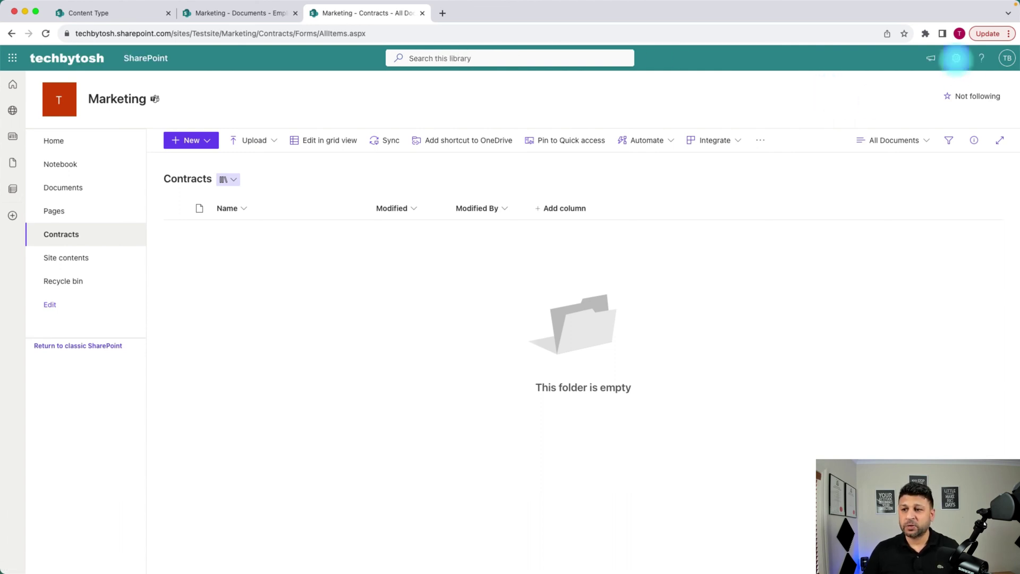
Allow management of content types in the Contracts library's advanced settings and save the change.
left_click(957, 57)
left_click(883, 167)
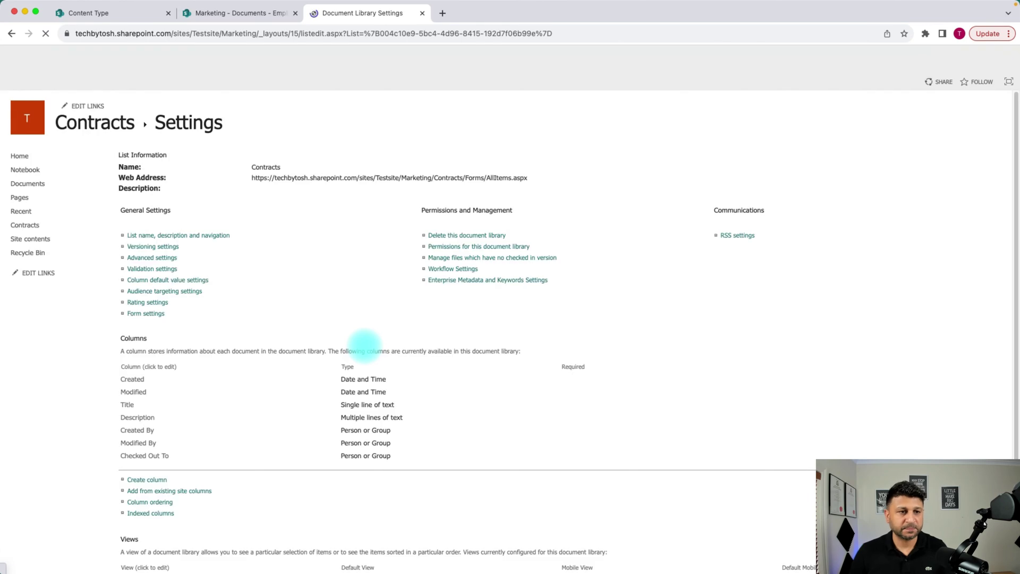
left_click(165, 258)
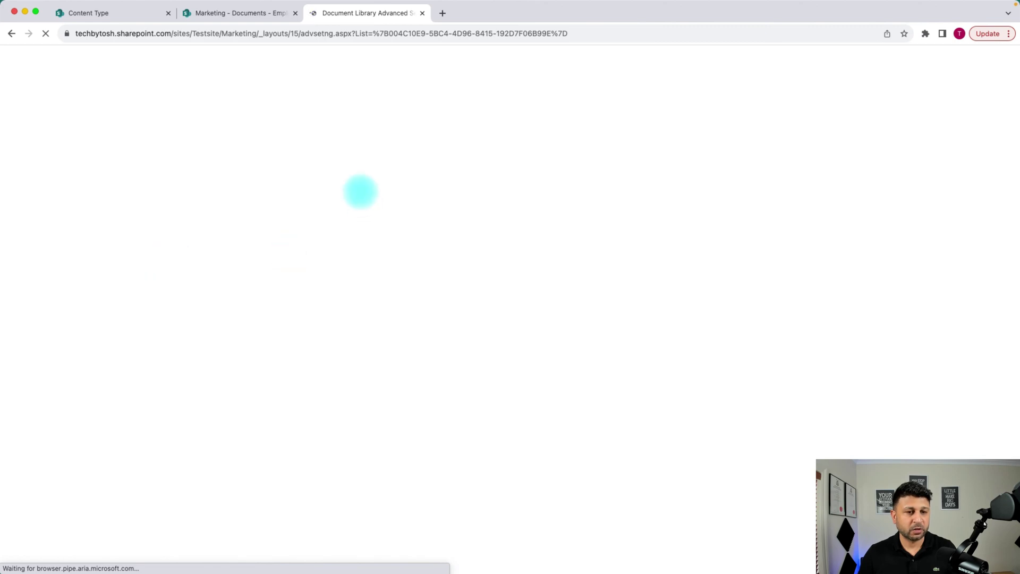
left_click(246, 204)
scroll(677, 353, "down", 15)
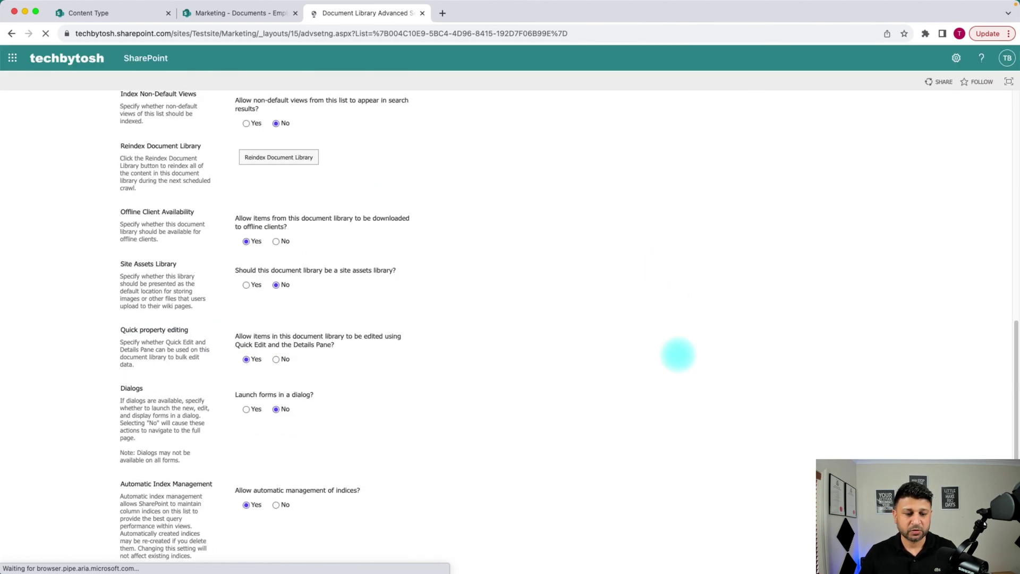
left_click(362, 525)
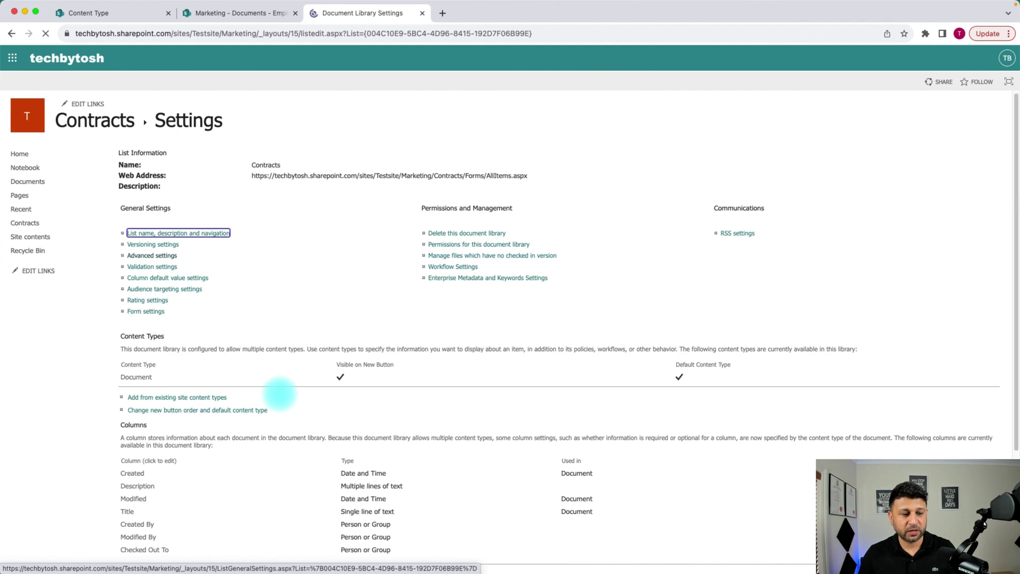
Add the existing site content type Employee Contract to the Contracts library.
scroll(121, 341, "down", 2)
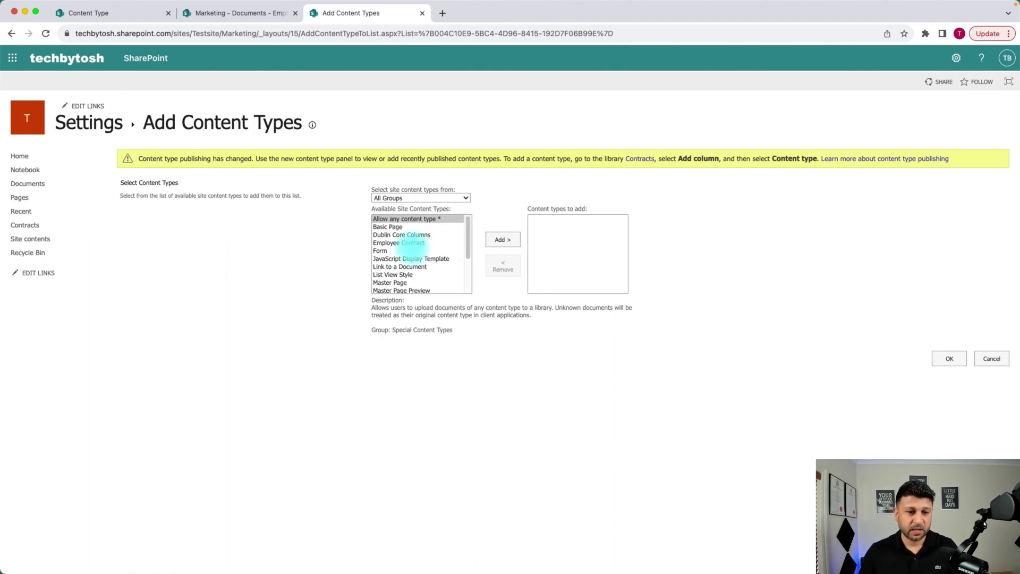
left_click(406, 243)
left_click(500, 240)
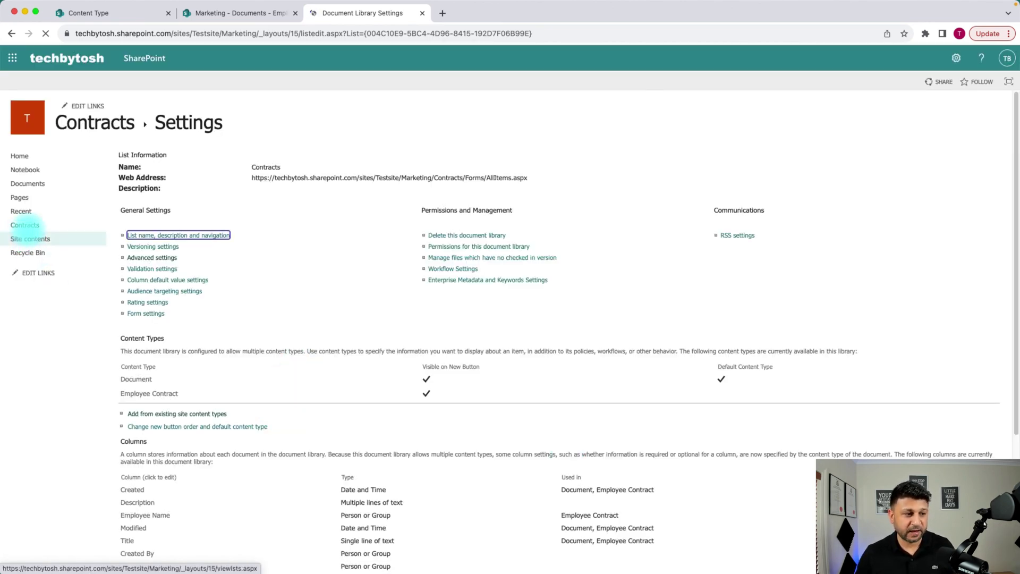
Show the Employee Name column in the Contracts library's All Documents view and check the content types offered for new items.
left_click(25, 225)
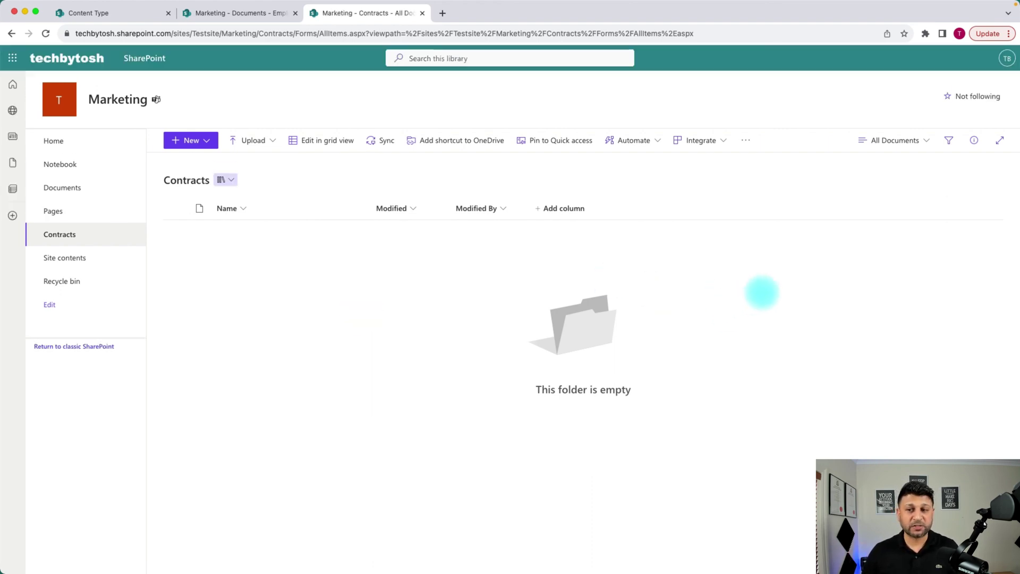
left_click(925, 140)
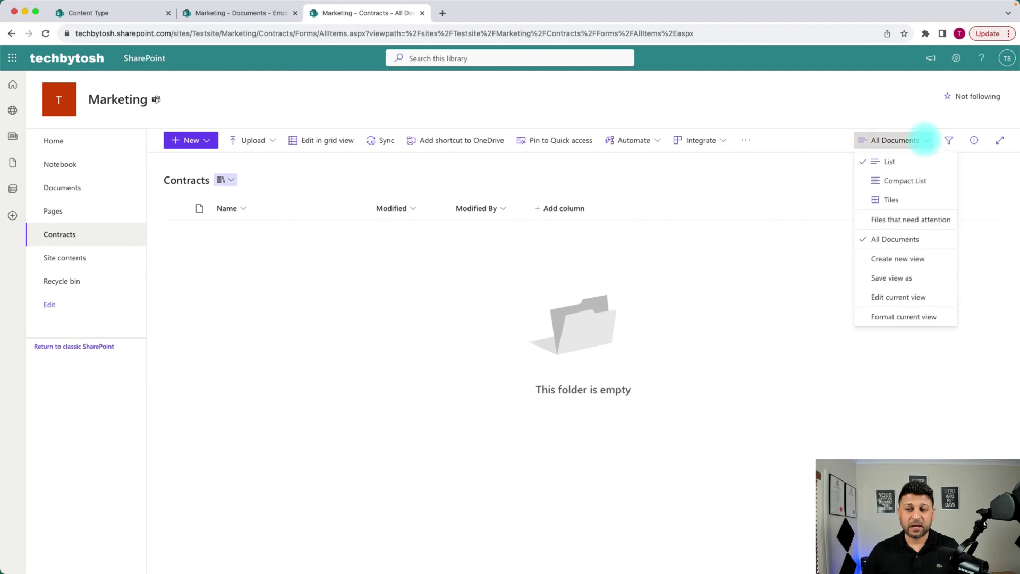
left_click(895, 297)
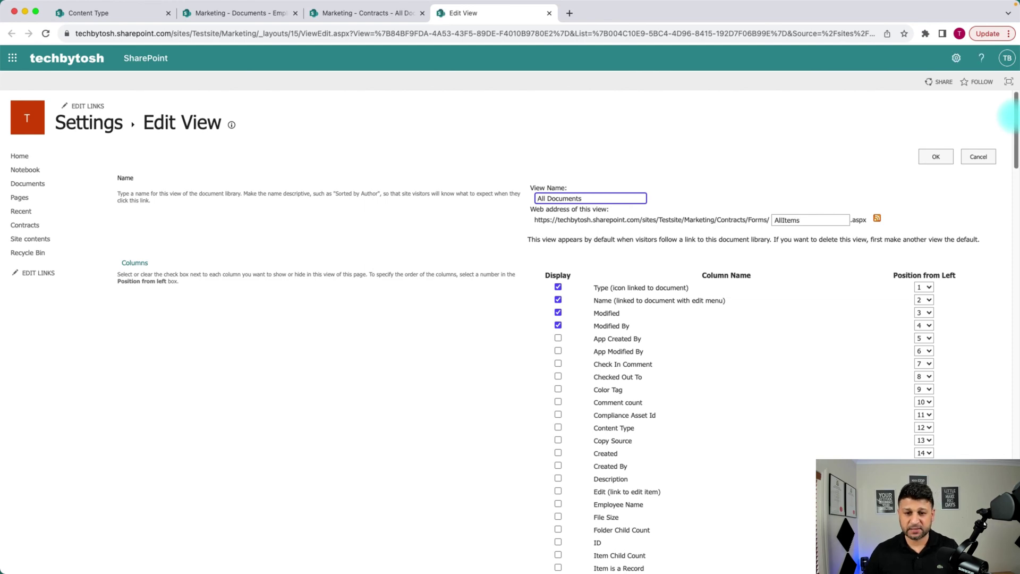
scroll(1009, 114, "down", 3)
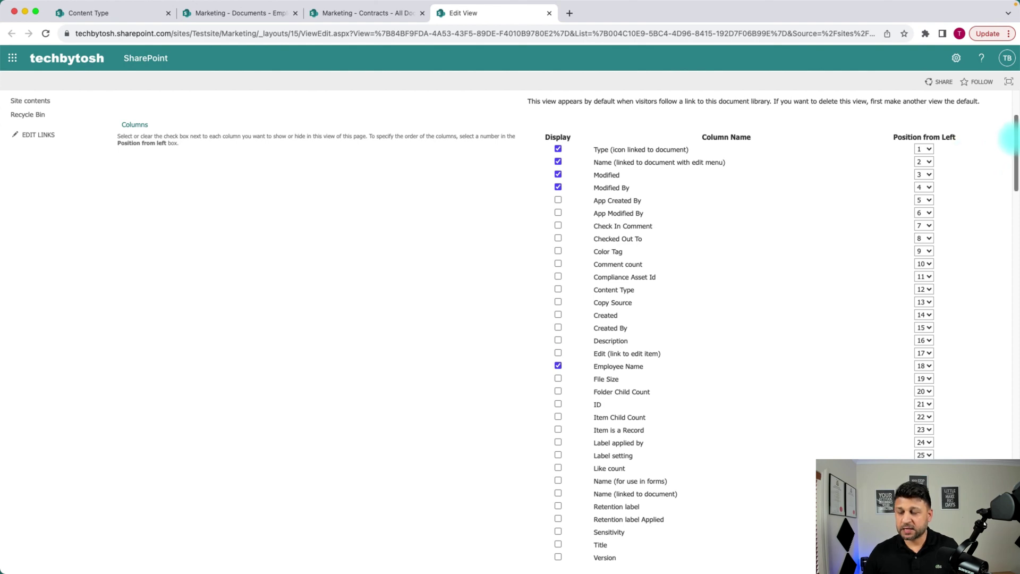
scroll(1006, 139, "up", 3)
left_click(936, 156)
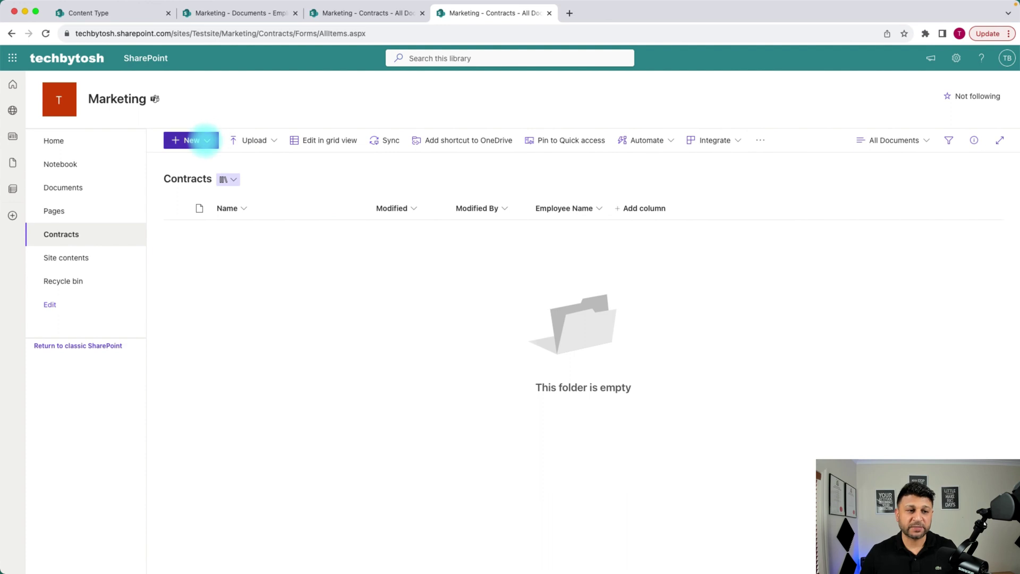
left_click(205, 140)
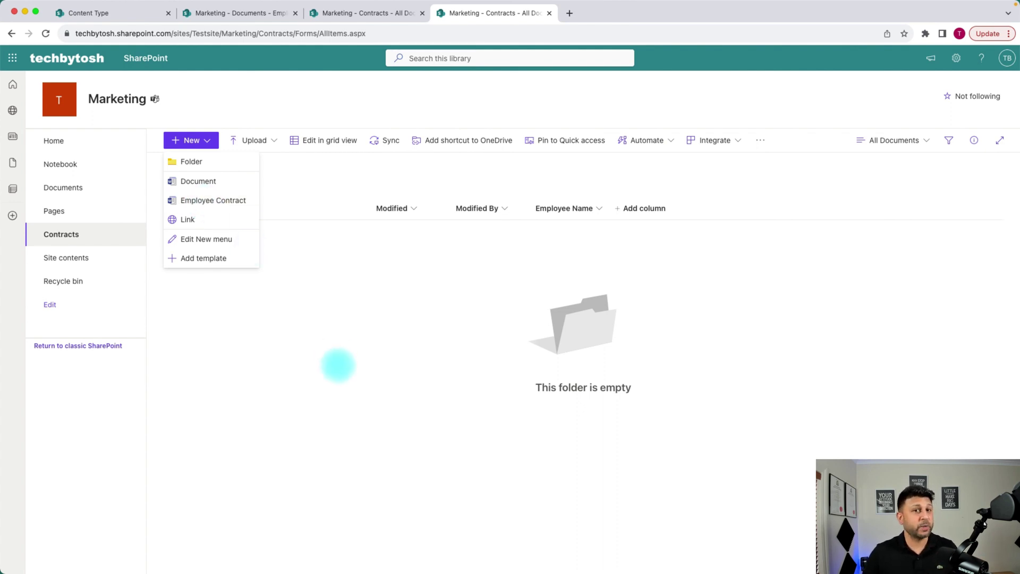
left_click(338, 365)
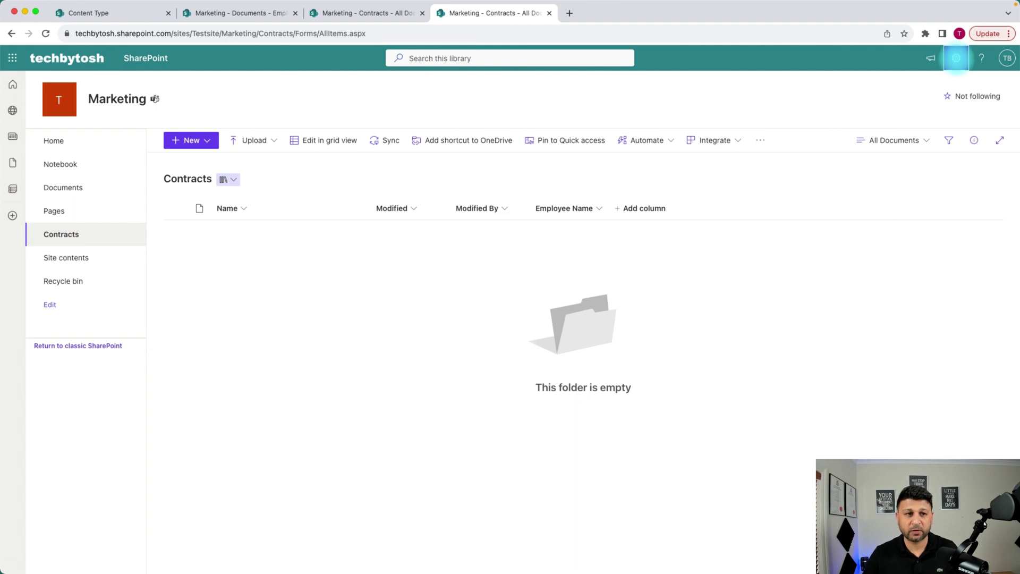
Open the Employee Contract content type from the Contracts library's settings to examine its columns.
left_click(956, 58)
left_click(884, 167)
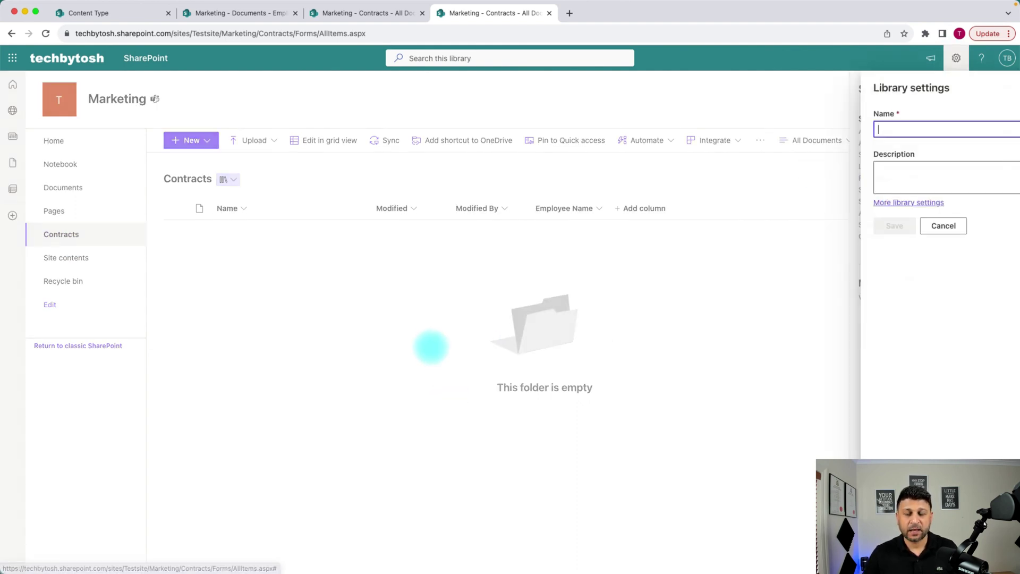
left_click(862, 202)
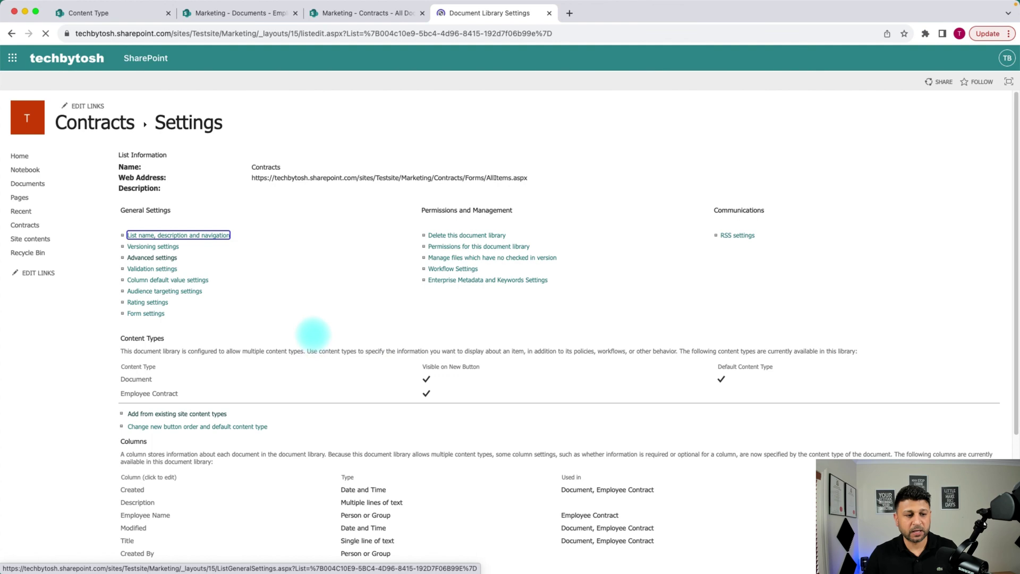
scroll(313, 334, "down", 3)
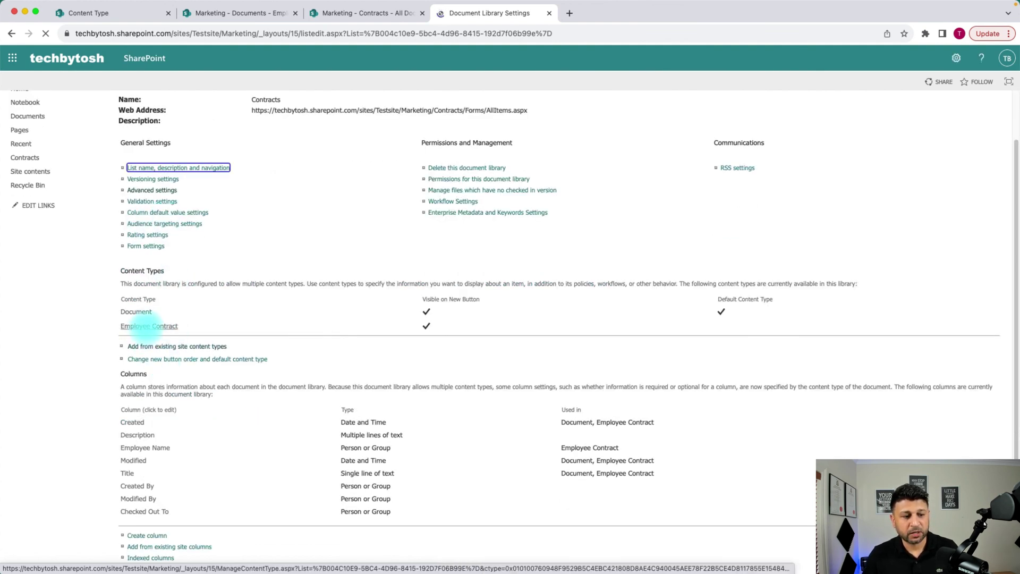
left_click(149, 326)
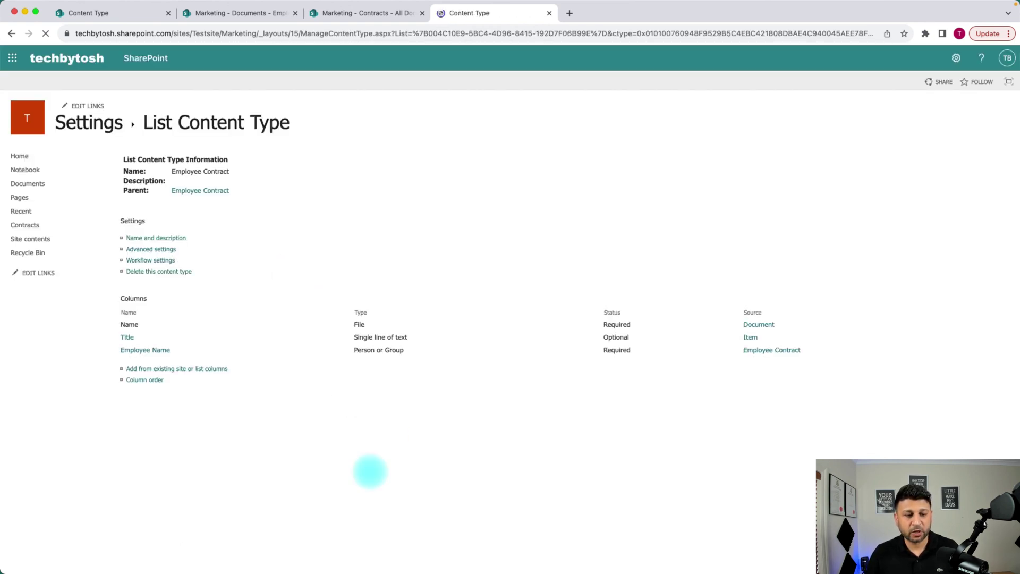
Add a new Date and Time site column named EmpStartDate, in date-only format, to the parent Employee Contract site content type.
left_click(769, 348)
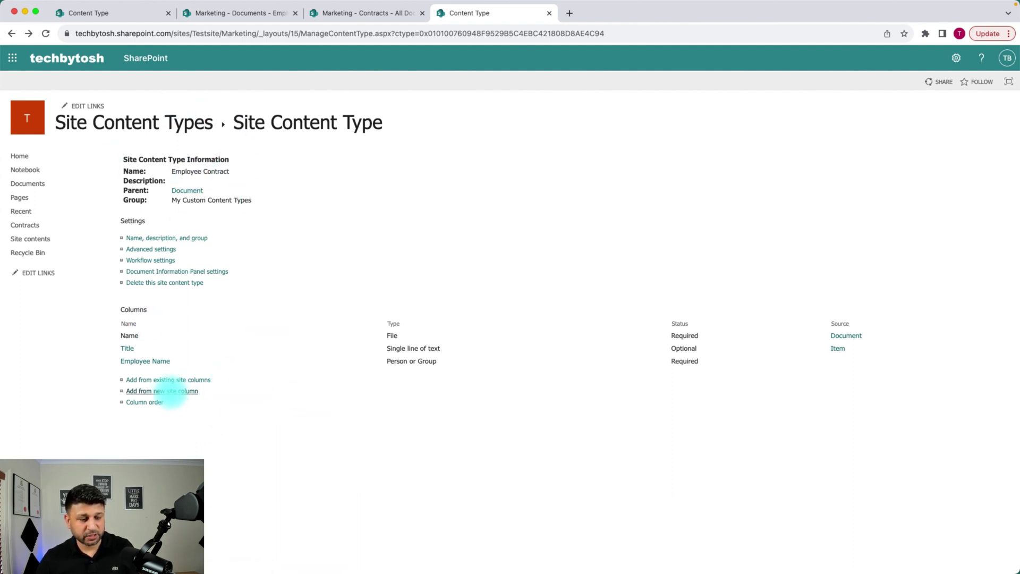
left_click(170, 391)
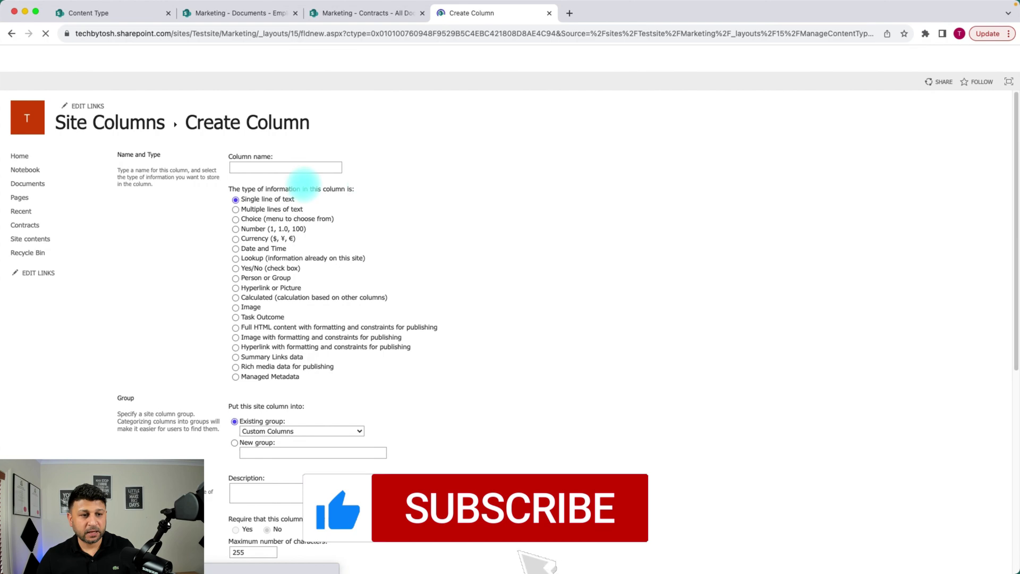
left_click(282, 168)
type("EmpStartDate")
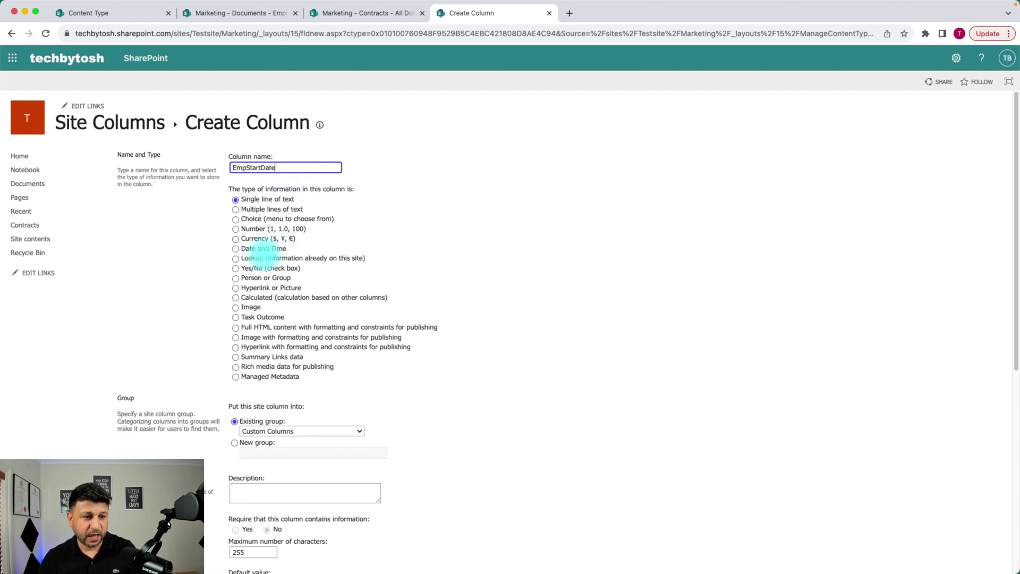
left_click(236, 249)
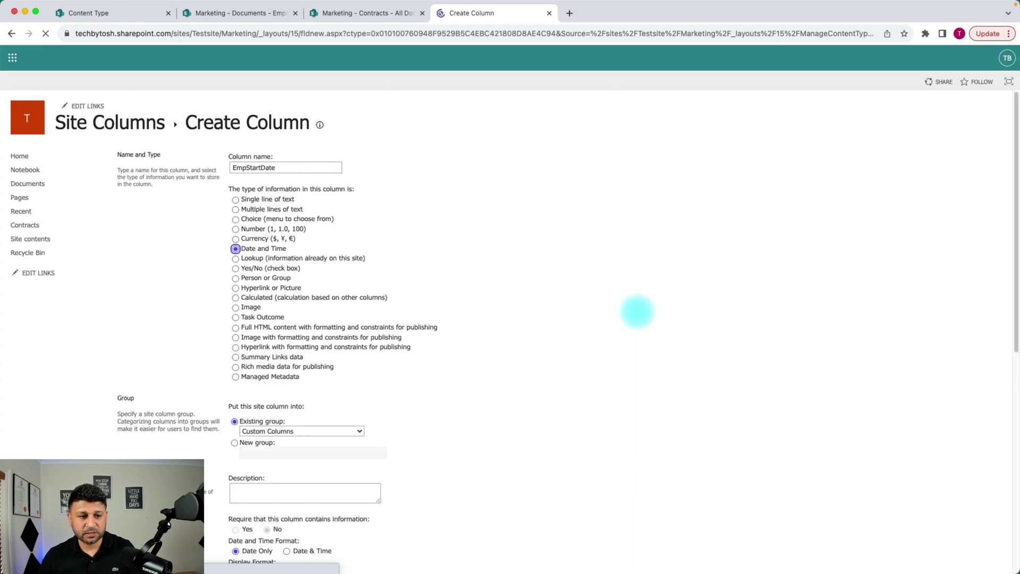
scroll(296, 189, "down", 5)
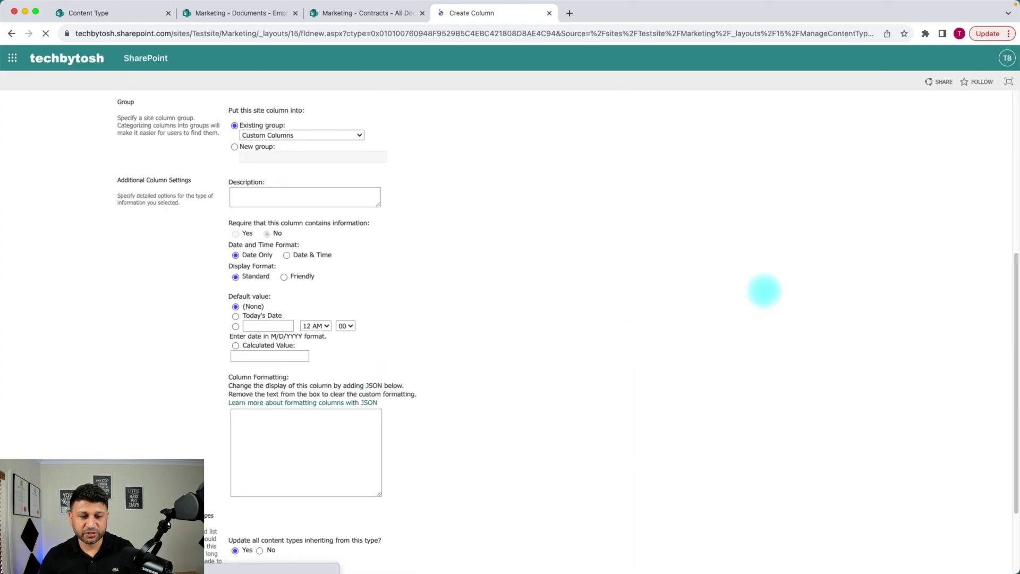
scroll(764, 290, "down", 2)
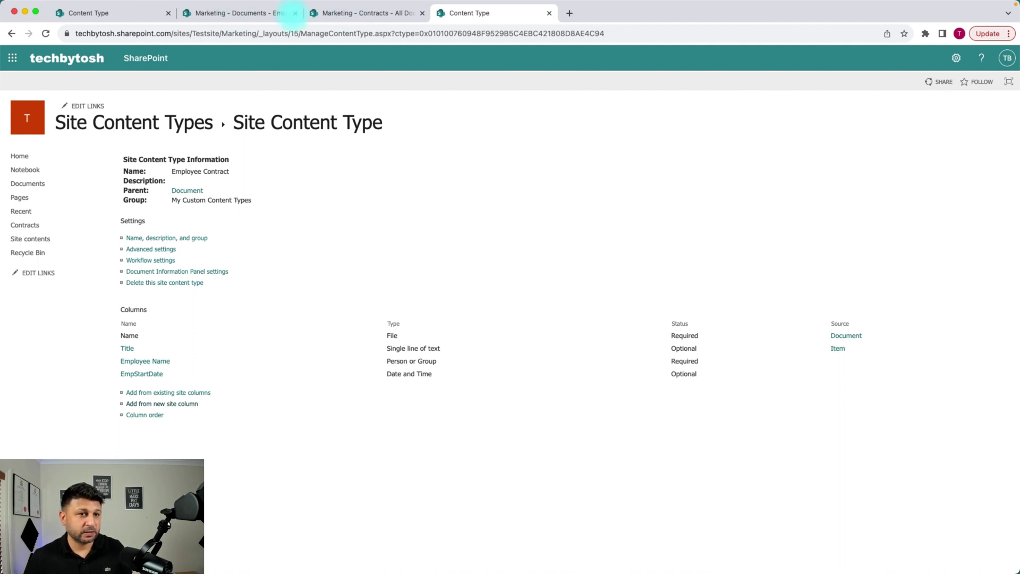
Reload the Documents library's Employee Contracts view and set the EmpStartDate property of EmployeeContractDemo.docx to 9/26/2023.
left_click(346, 12)
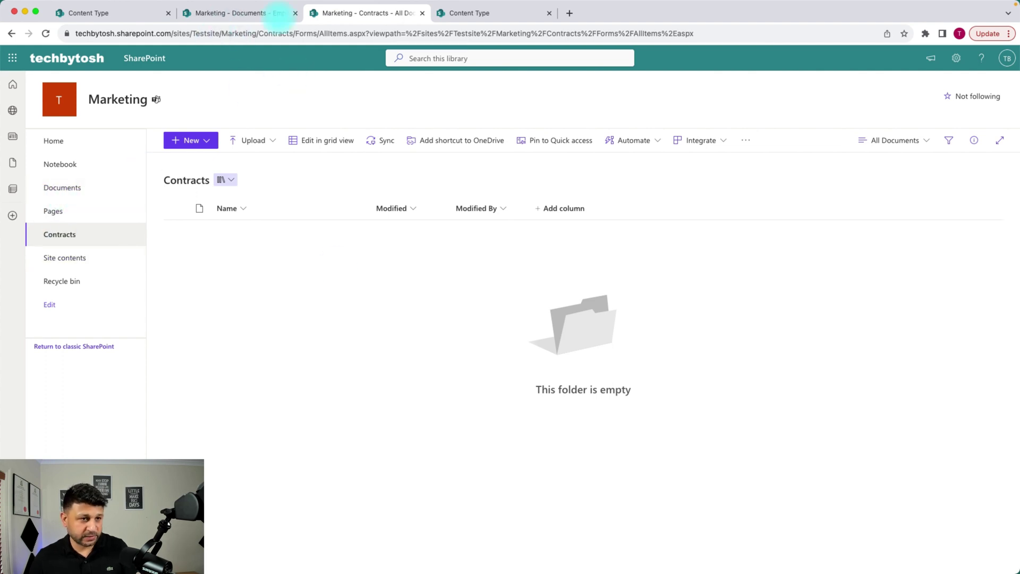
left_click(234, 13)
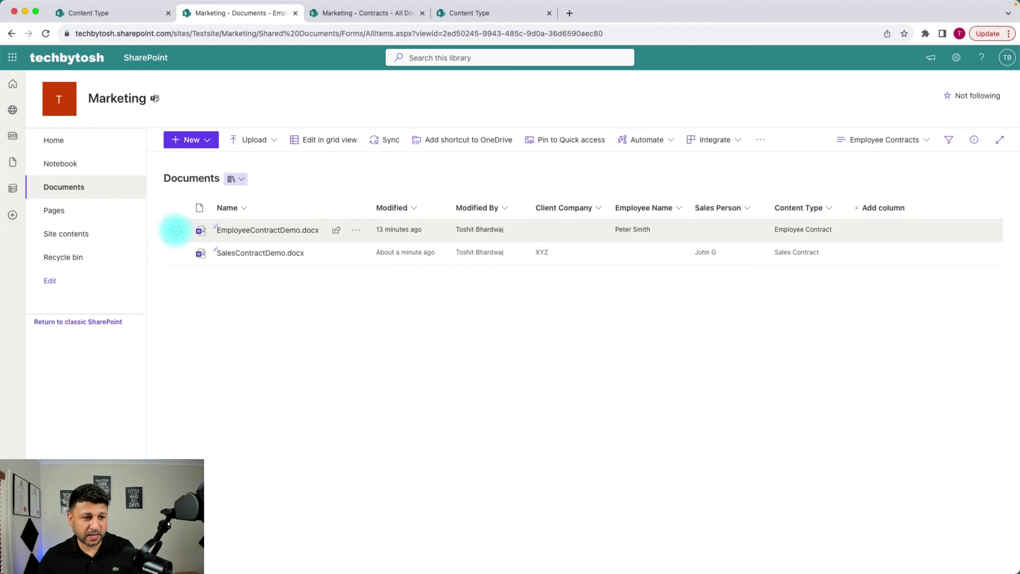
left_click(177, 230)
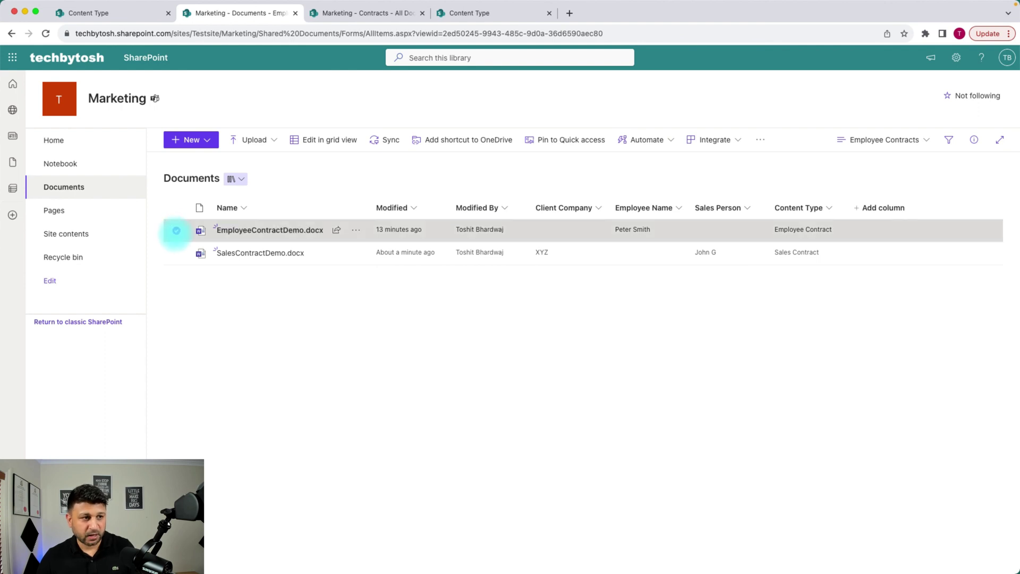
left_click(46, 34)
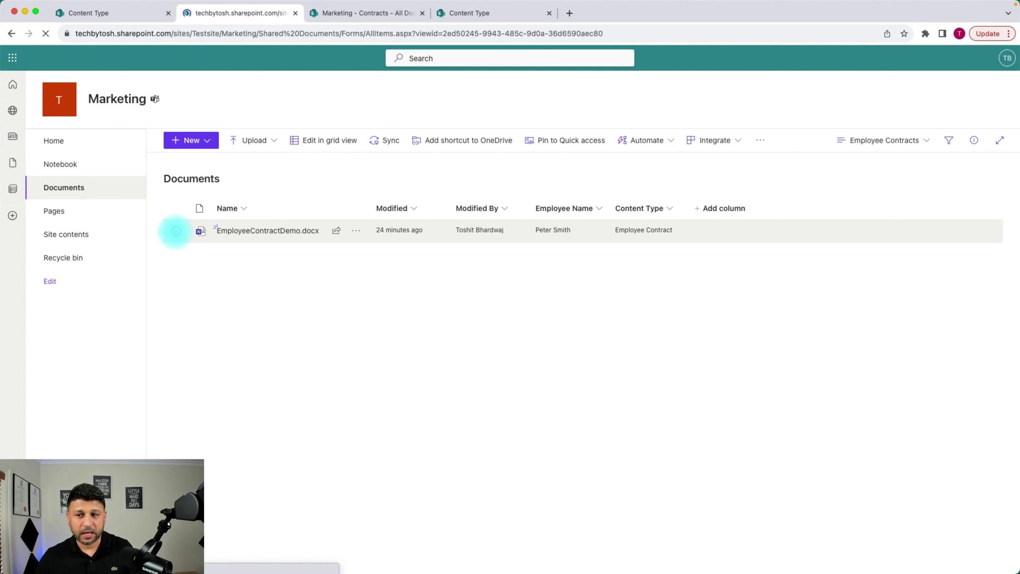
left_click(177, 230)
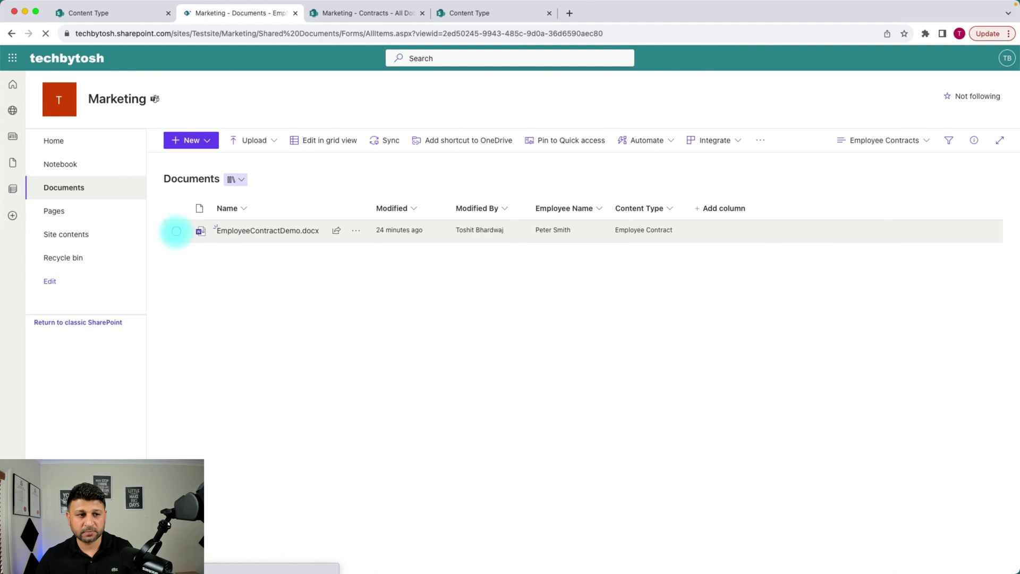
left_click(176, 231)
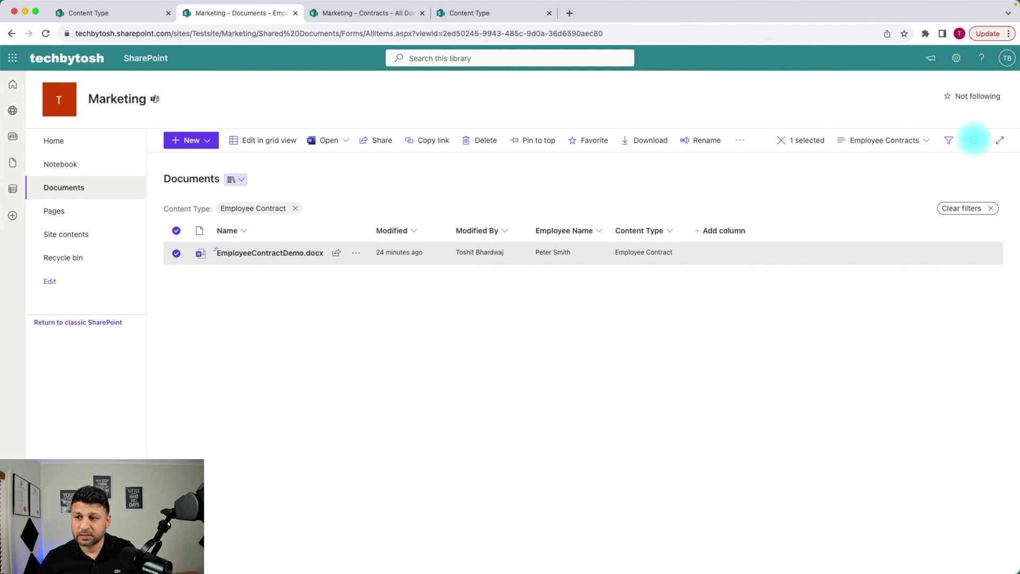
left_click(974, 140)
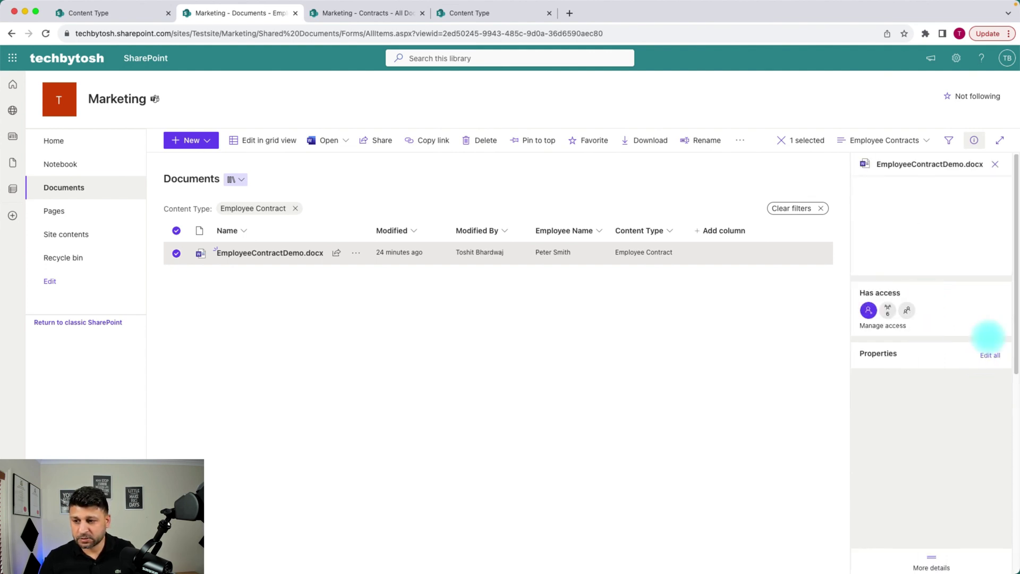
left_click_drag(1015, 181, 1014, 244)
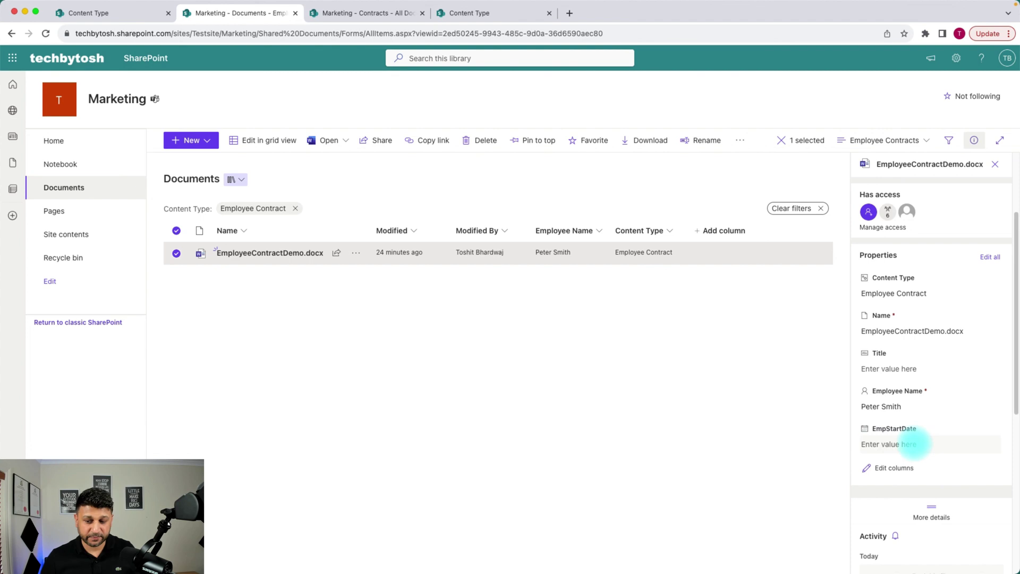
left_click(914, 443)
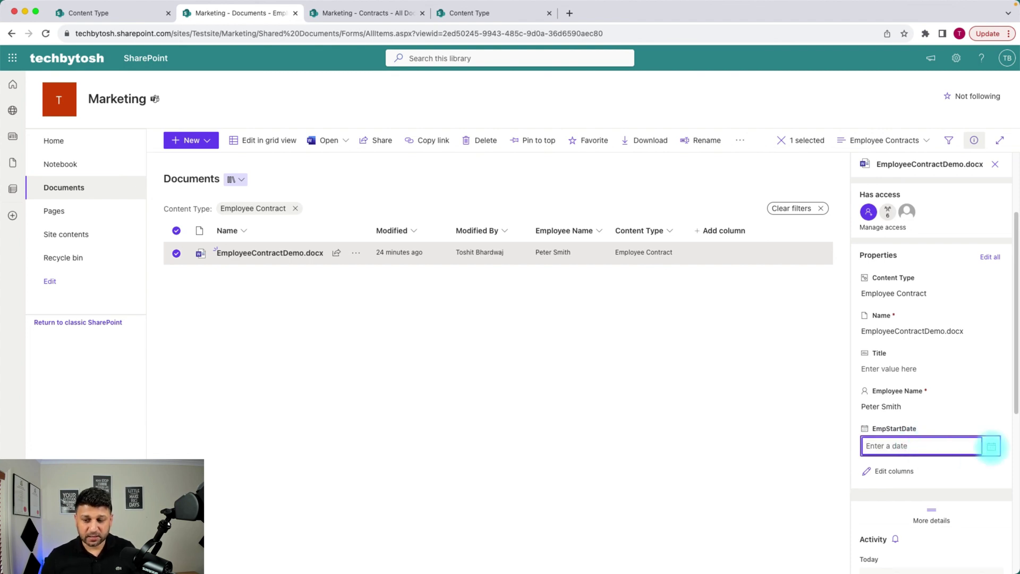
left_click(991, 447)
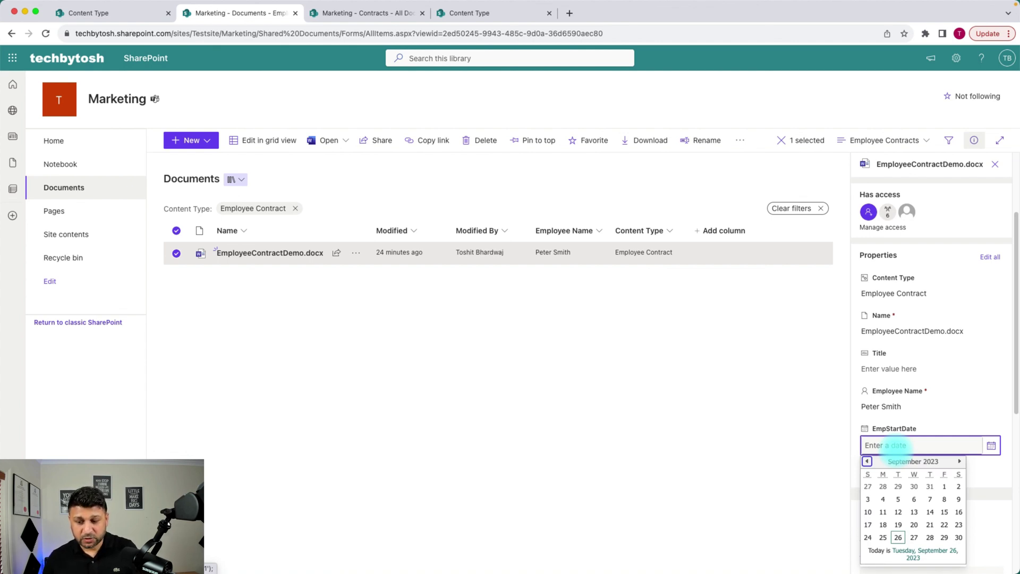
left_click(898, 537)
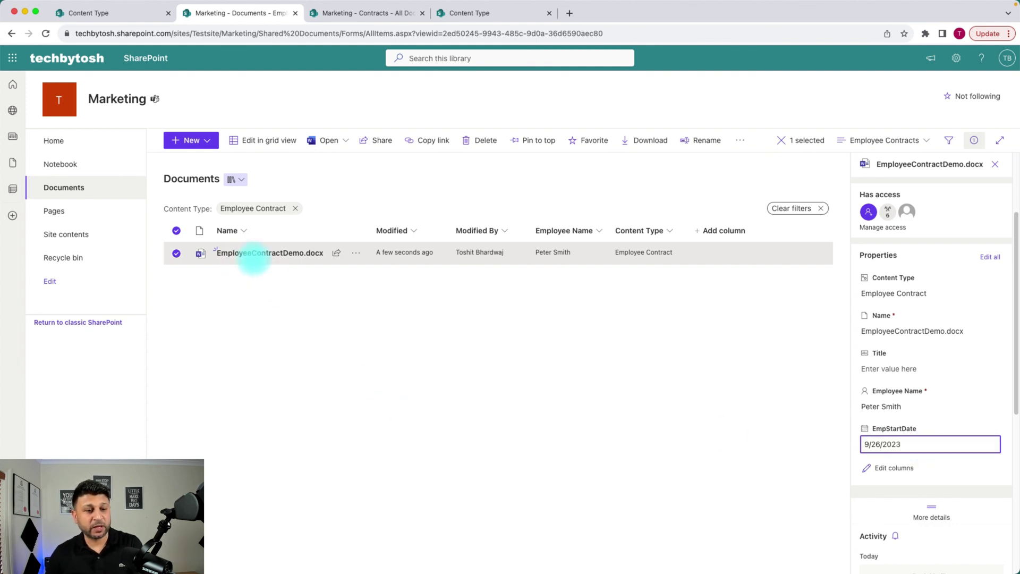
left_click(281, 260)
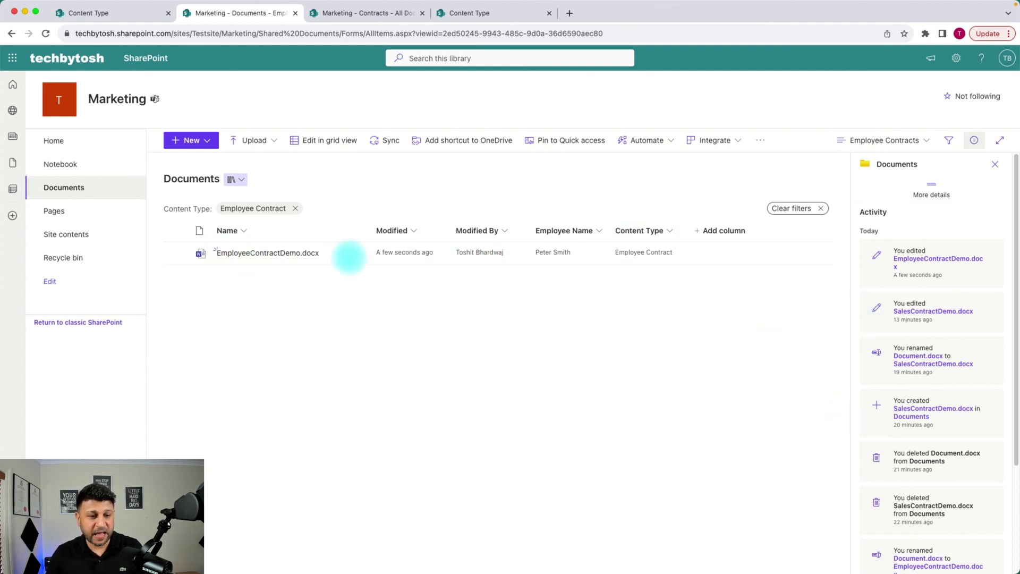
Create a new Employee Contract document in the Contracts library, open it as a standard document in Word, and close it.
left_click(340, 13)
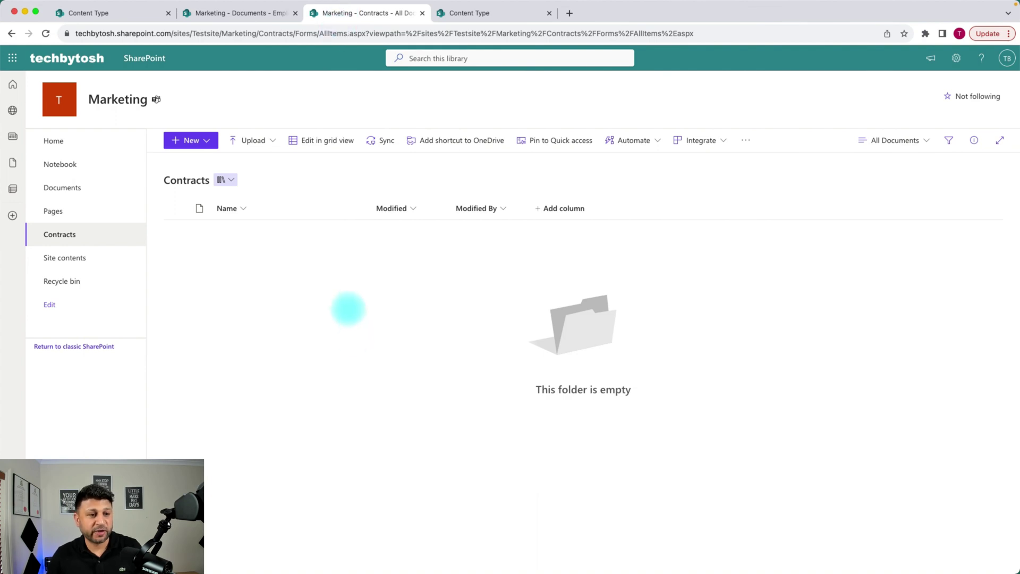
left_click(204, 140)
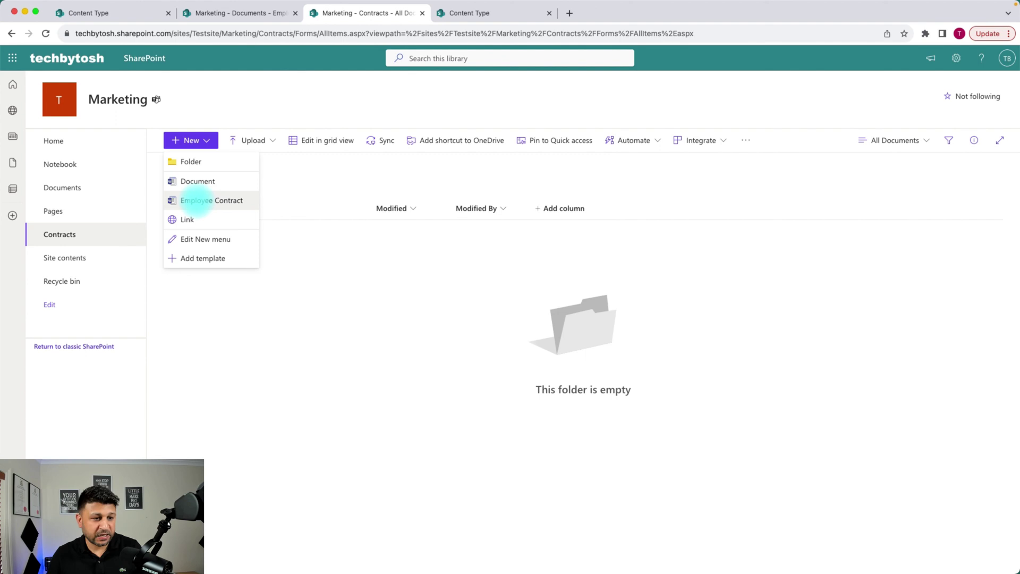
left_click(195, 200)
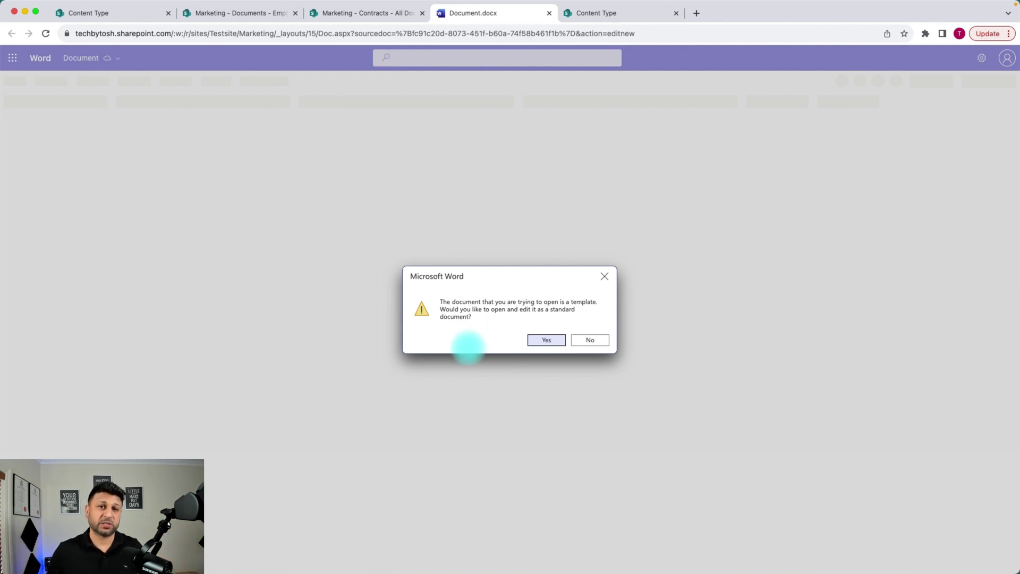
key("Return")
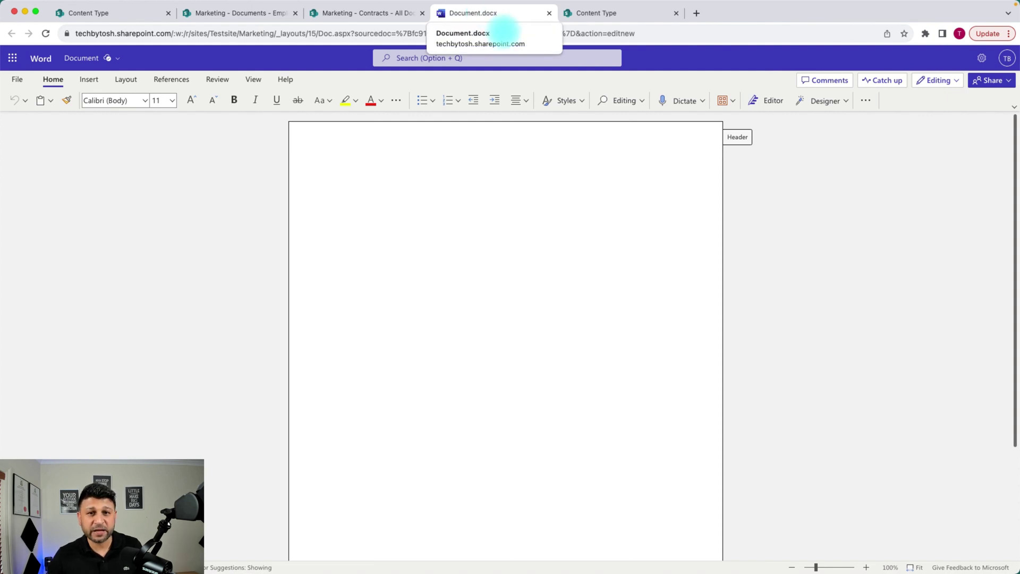
key("super+w")
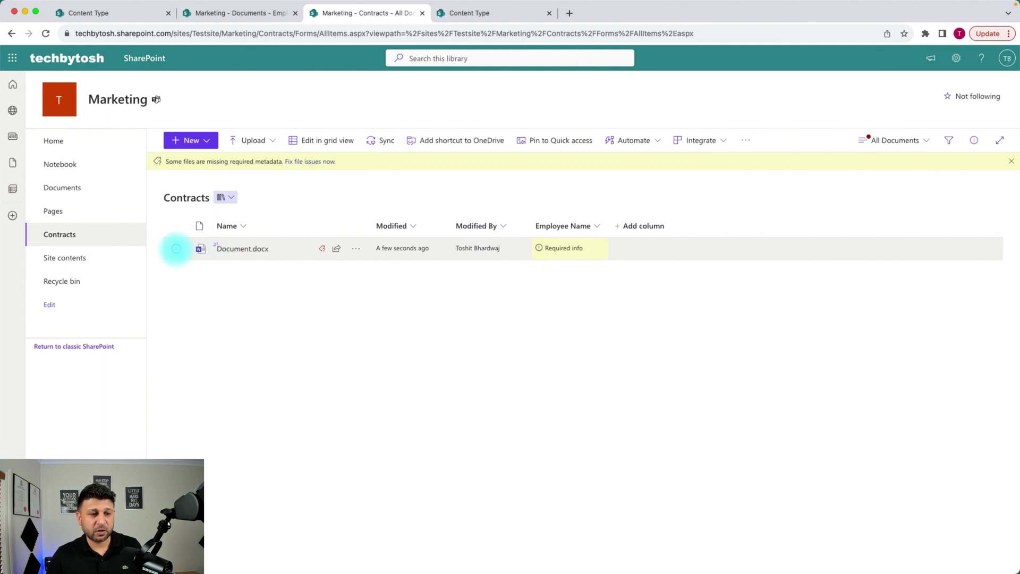
Open the details of the new Document.docx in the Contracts library and check its properties for the EmpStartDate field.
left_click(176, 248)
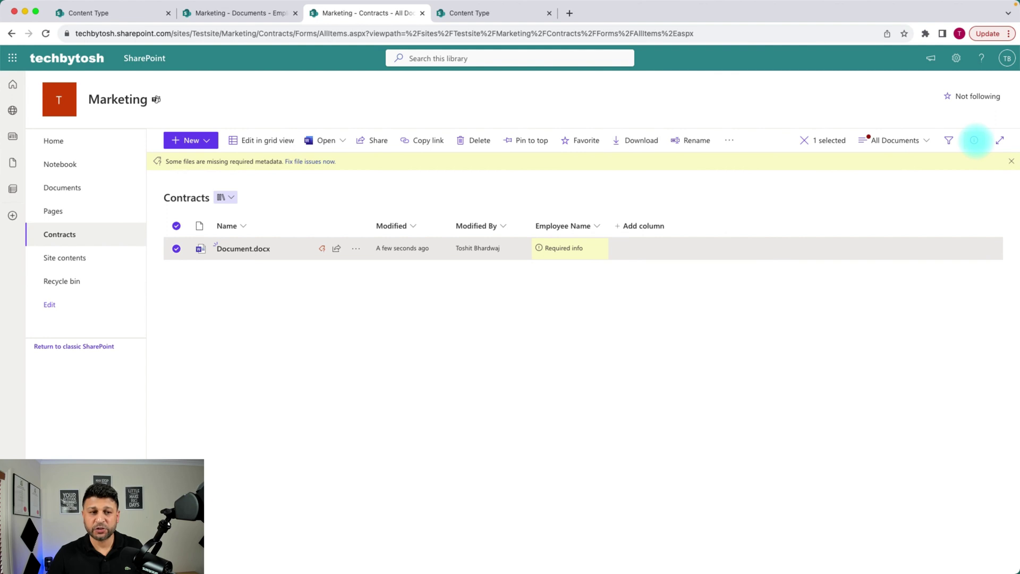
left_click(974, 140)
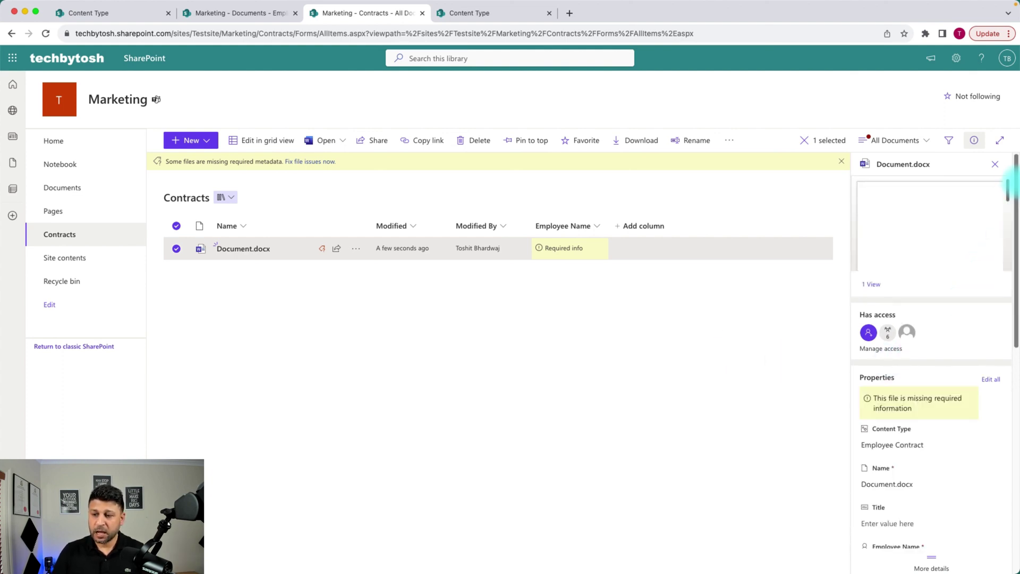
scroll(963, 433, "down", 2)
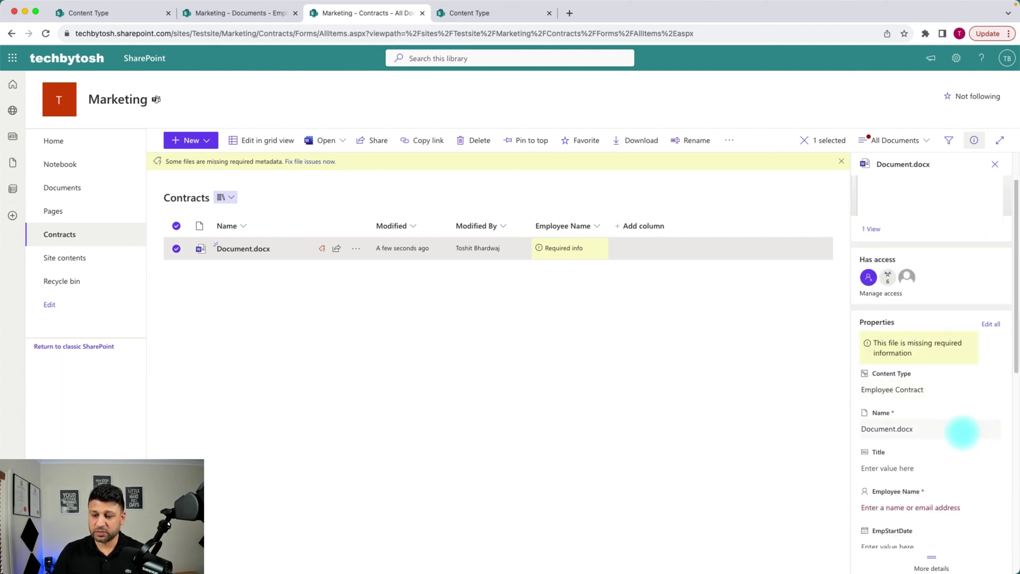
scroll(946, 485, "down", 5)
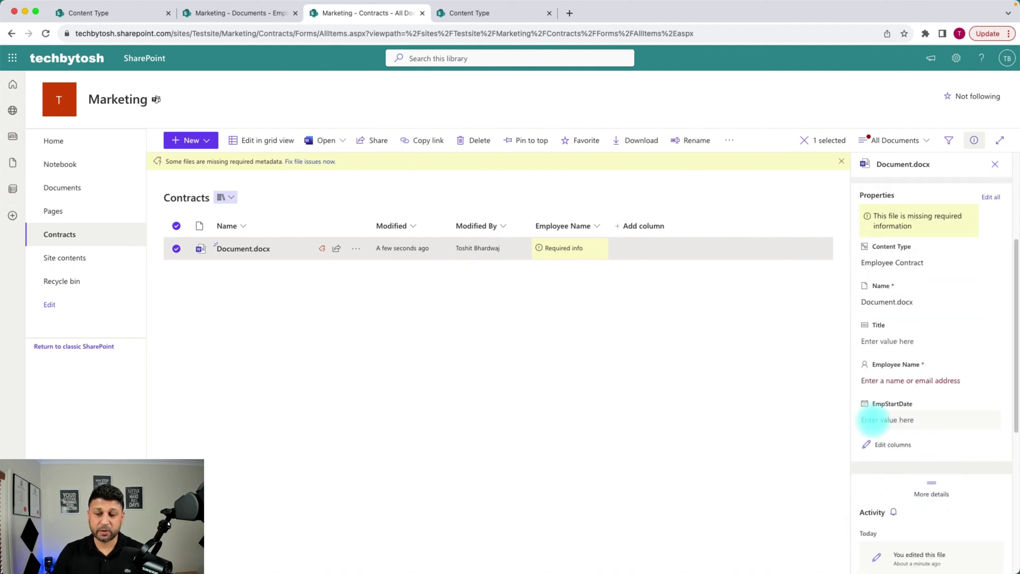